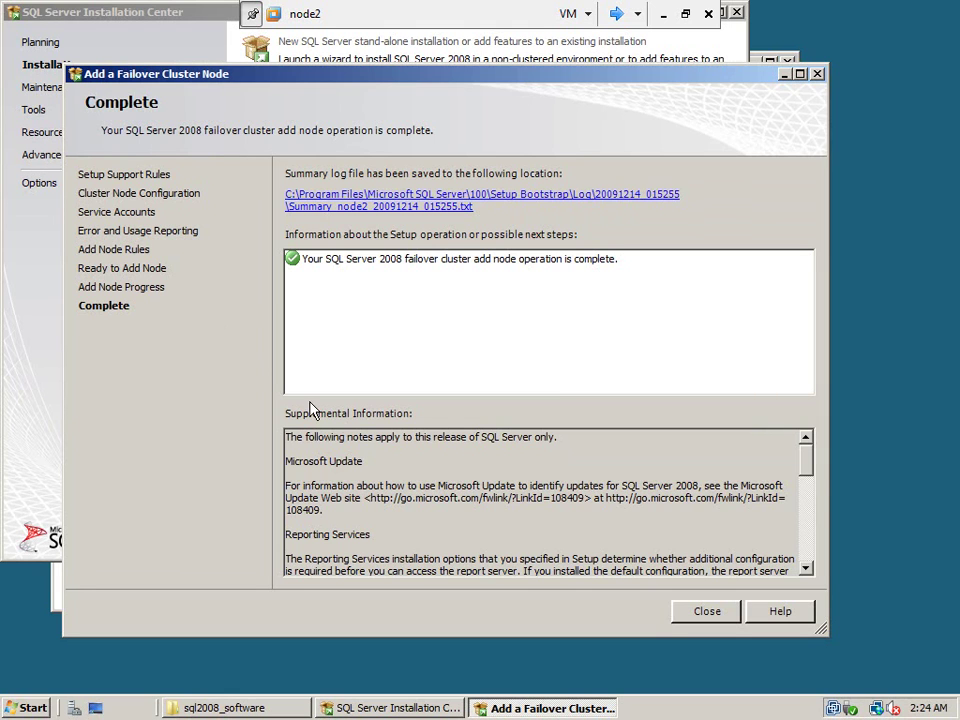
# - Close the completed add-node wizard and the SQL Server Installation Center, and launch Failover Cluster Management on node2
pyautogui.click(715, 621)
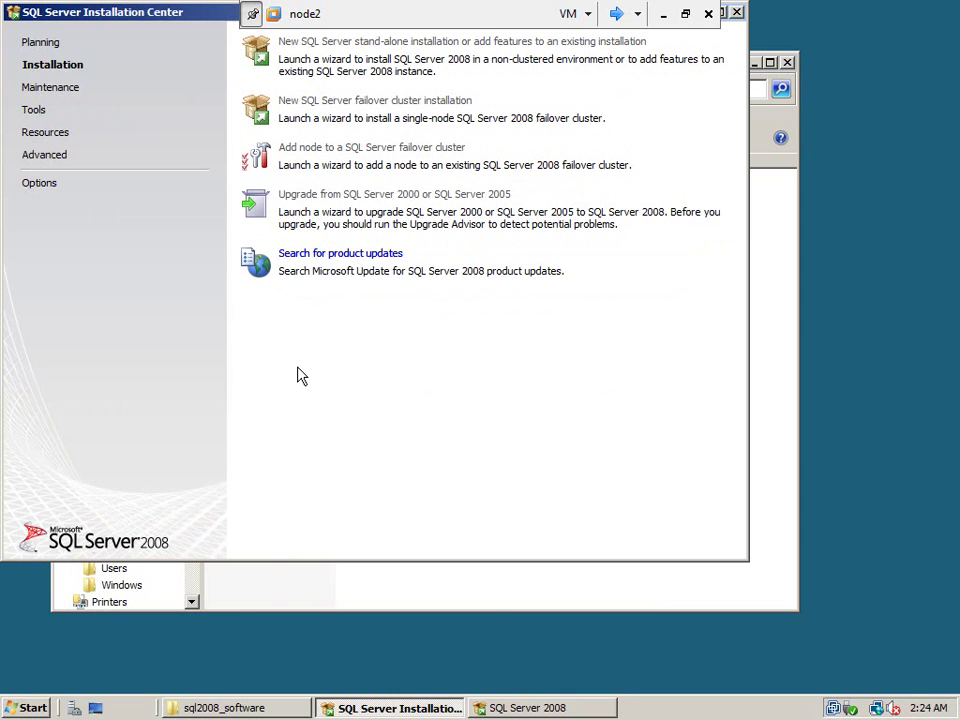
pyautogui.click(14, 712)
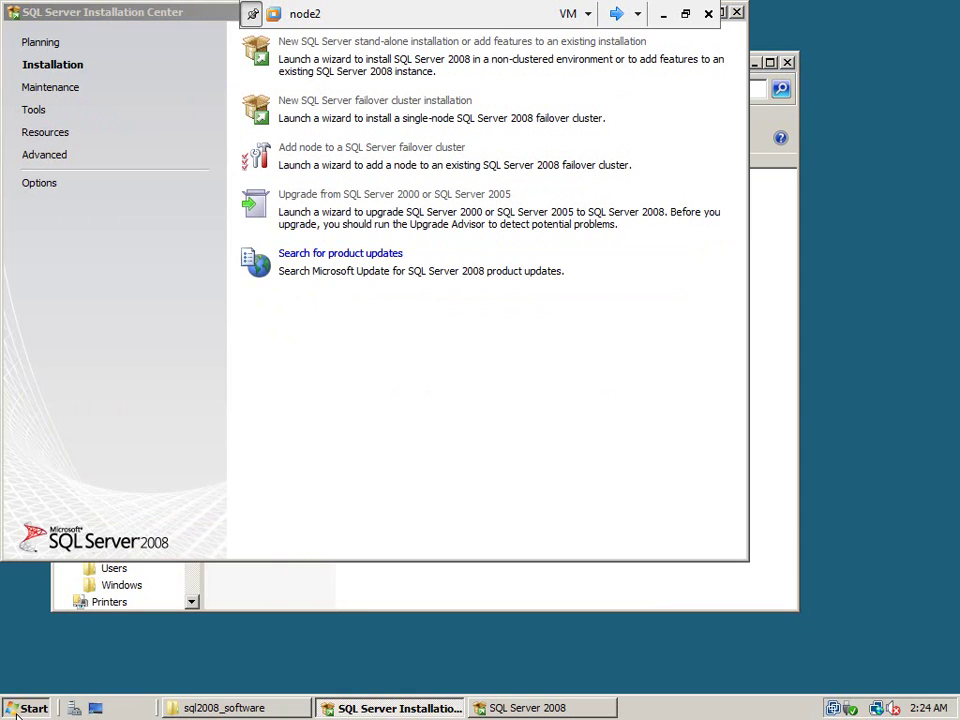
pyautogui.click(112, 648)
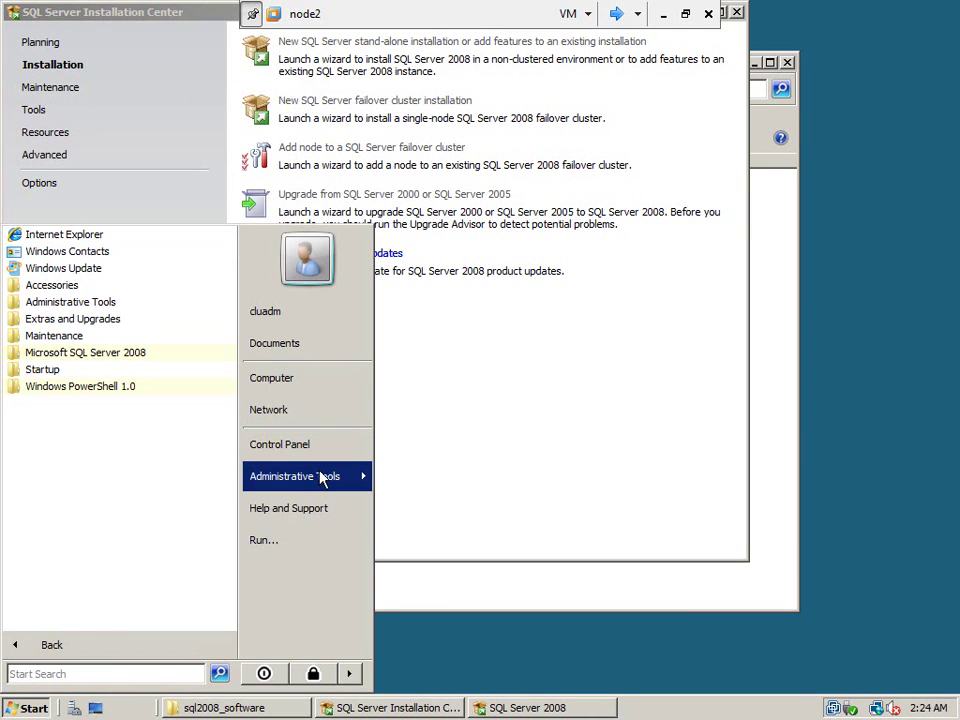
pyautogui.moveTo(320, 478)
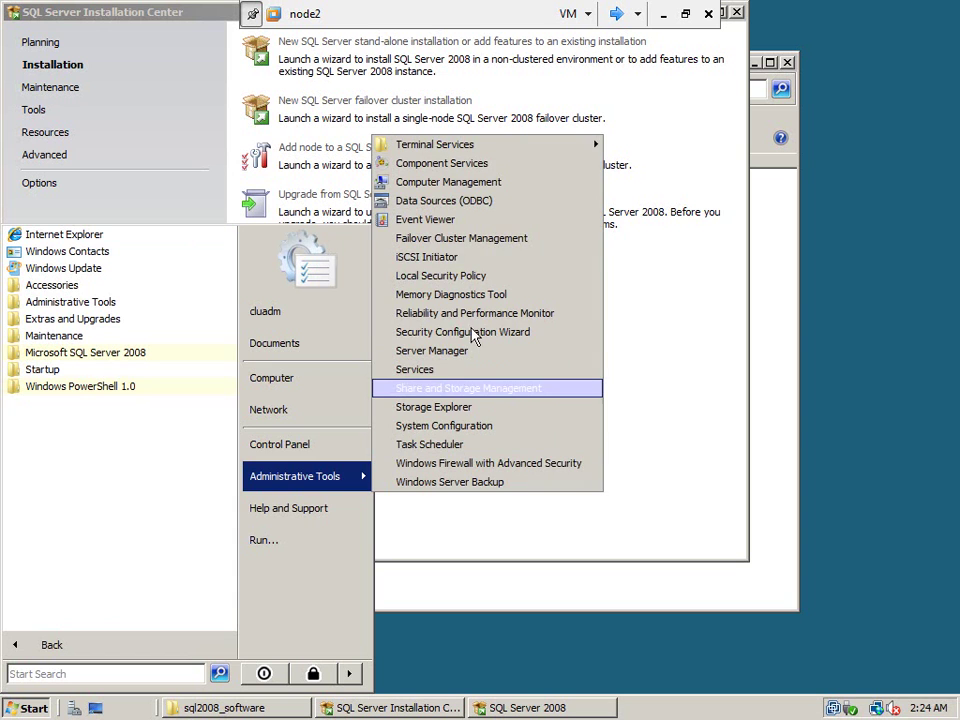
pyautogui.click(462, 240)
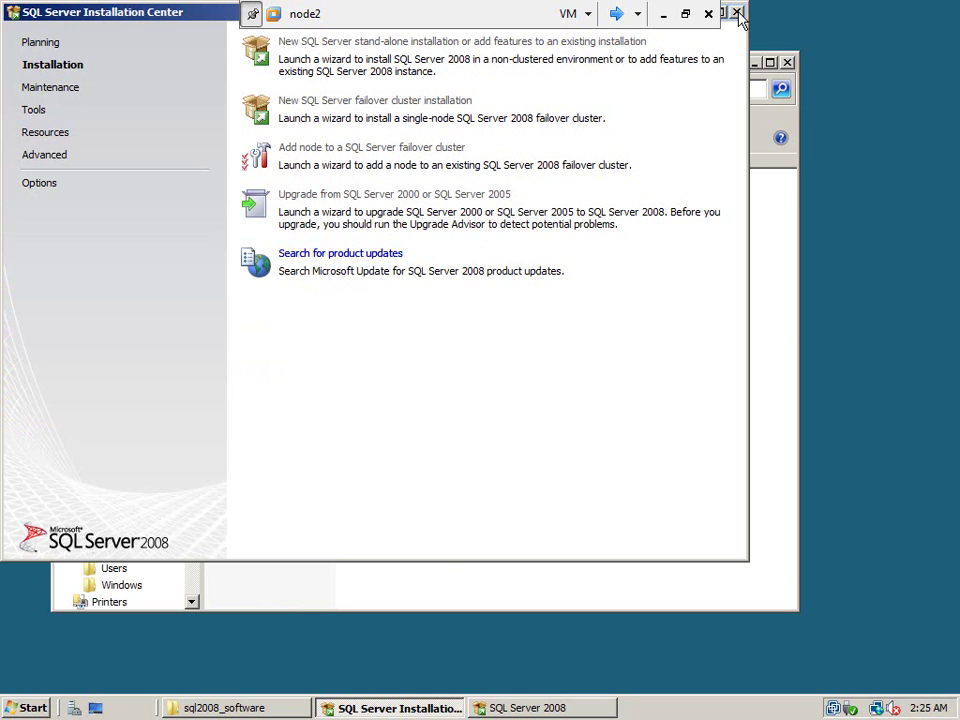
pyautogui.click(737, 14)
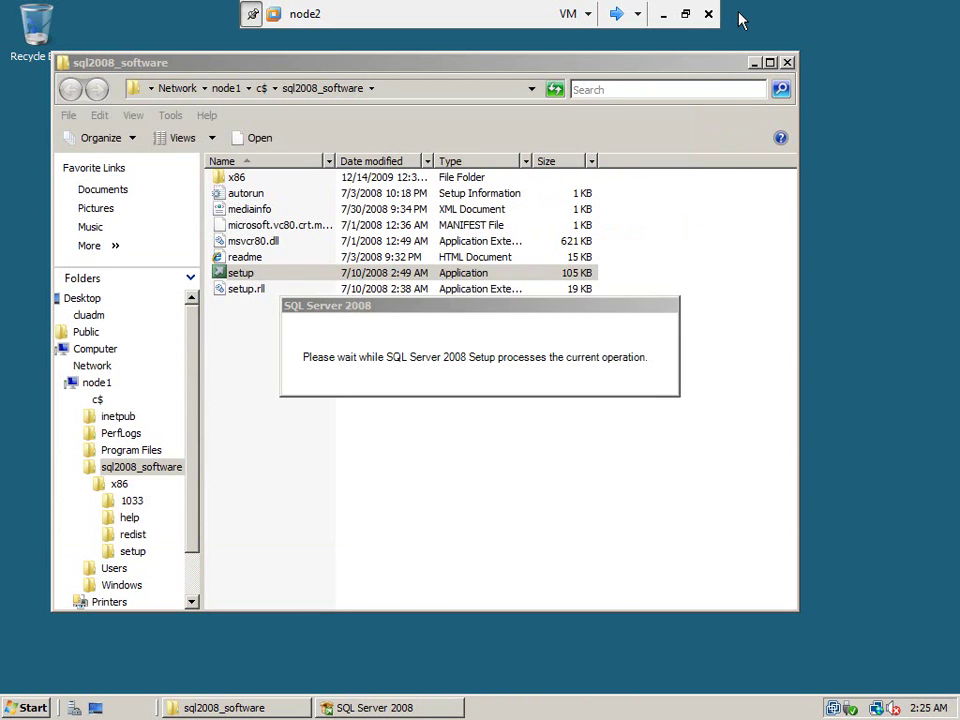
# - Switch to the node1 virtual machine and unlock its Windows session with the account password
pyautogui.click(617, 14)
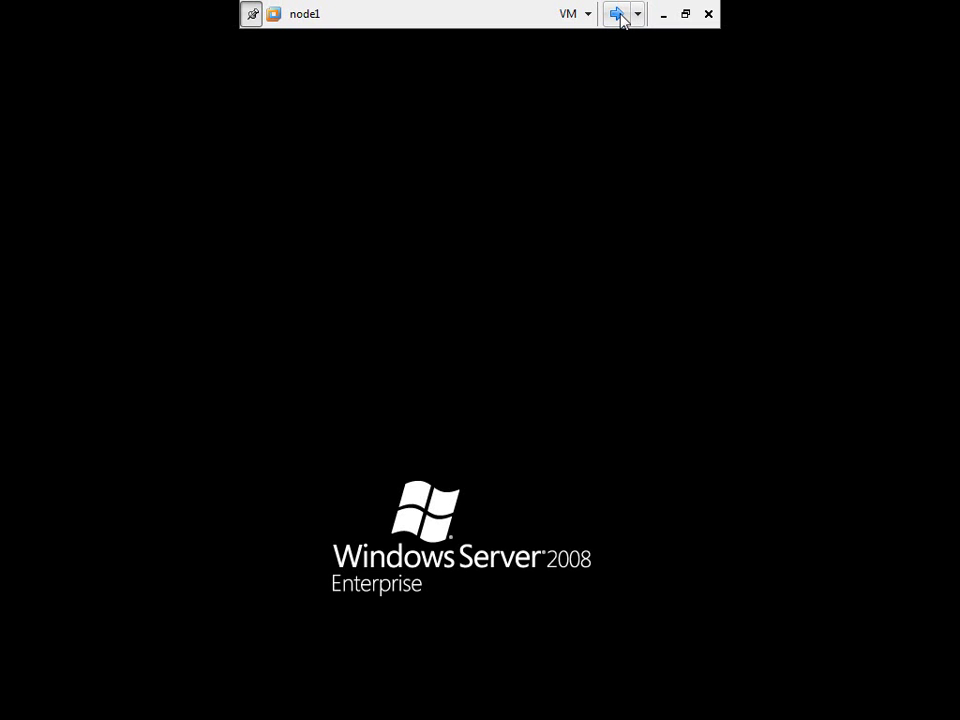
pyautogui.moveTo(270, 64)
pyautogui.click(568, 14)
pyautogui.click(390, 274)
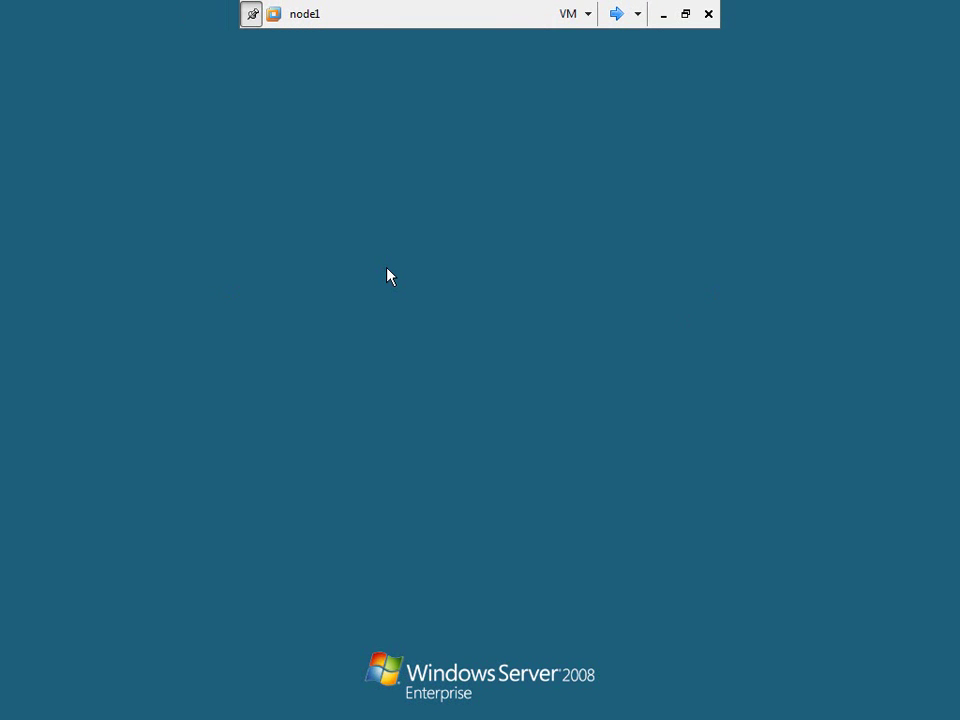
pyautogui.write('••')
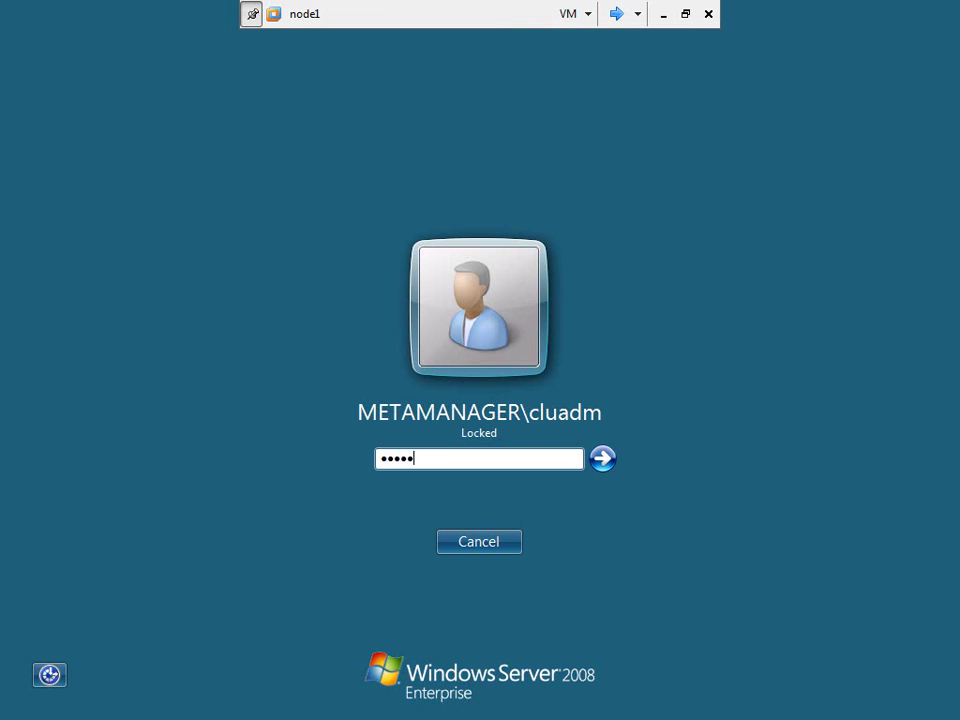
pyautogui.press('Return')
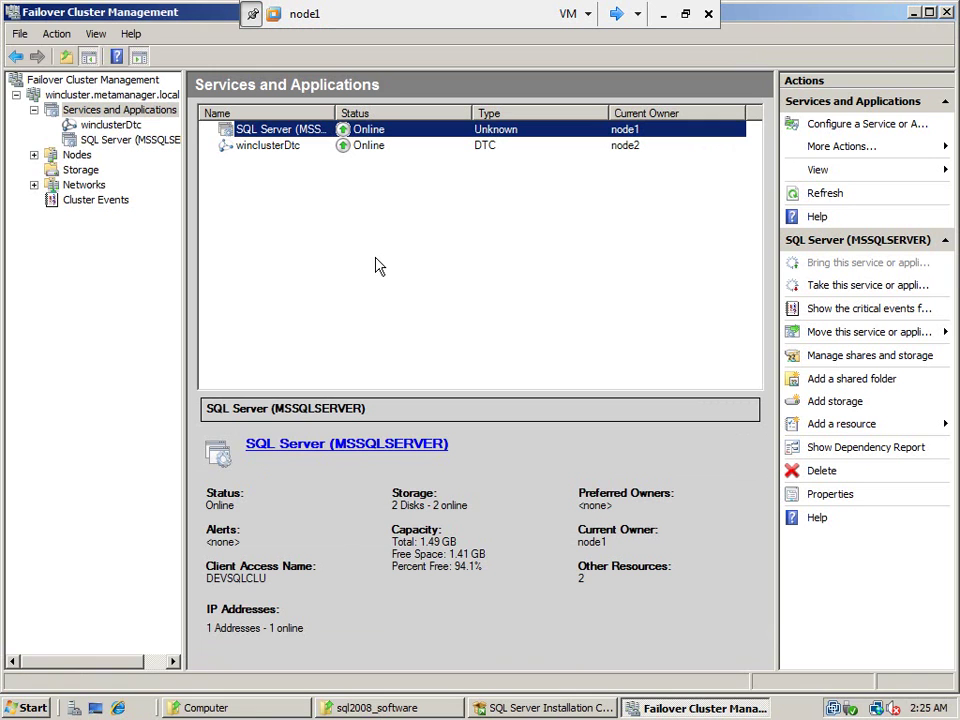
# - Refresh the cluster's Services and Applications and display the summary of SQL Server (MSSQLSERVER)
pyautogui.click(120, 110)
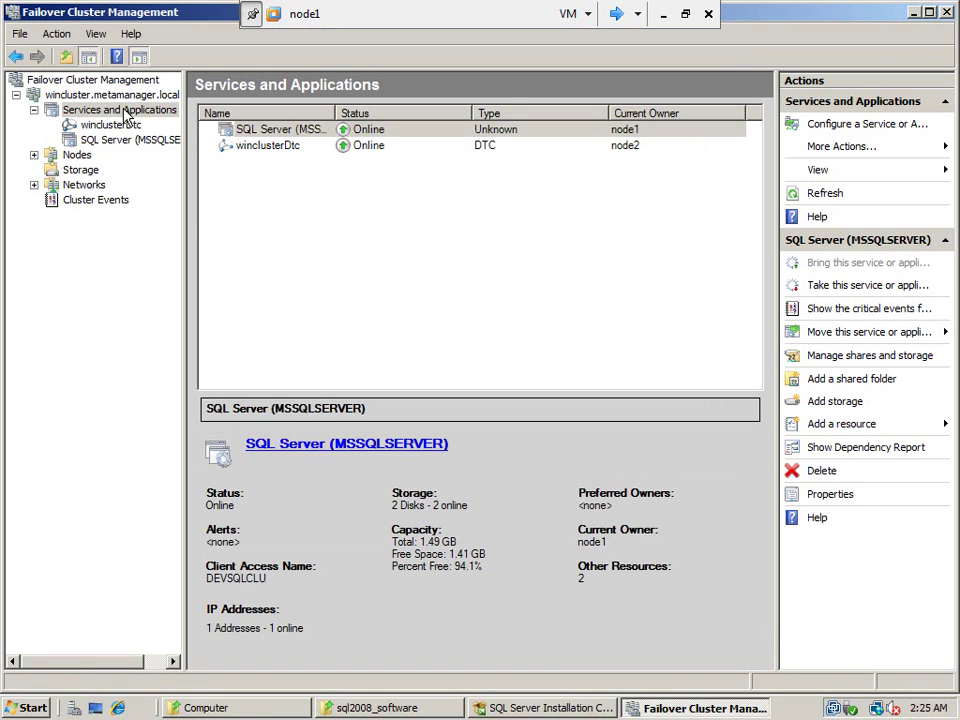
pyautogui.rightClick(124, 113)
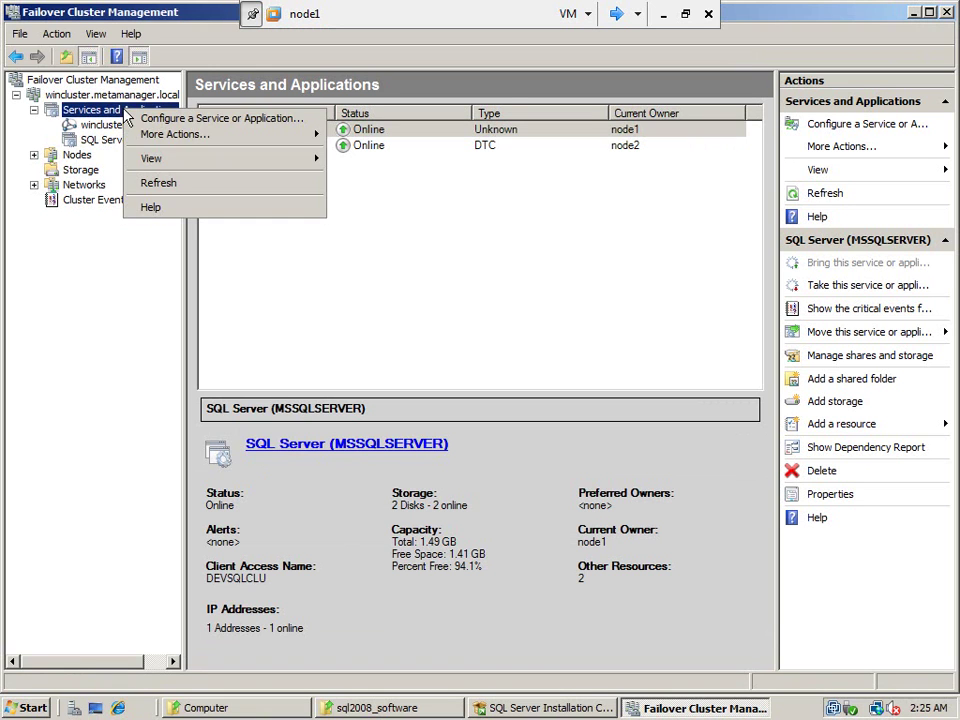
pyautogui.click(187, 194)
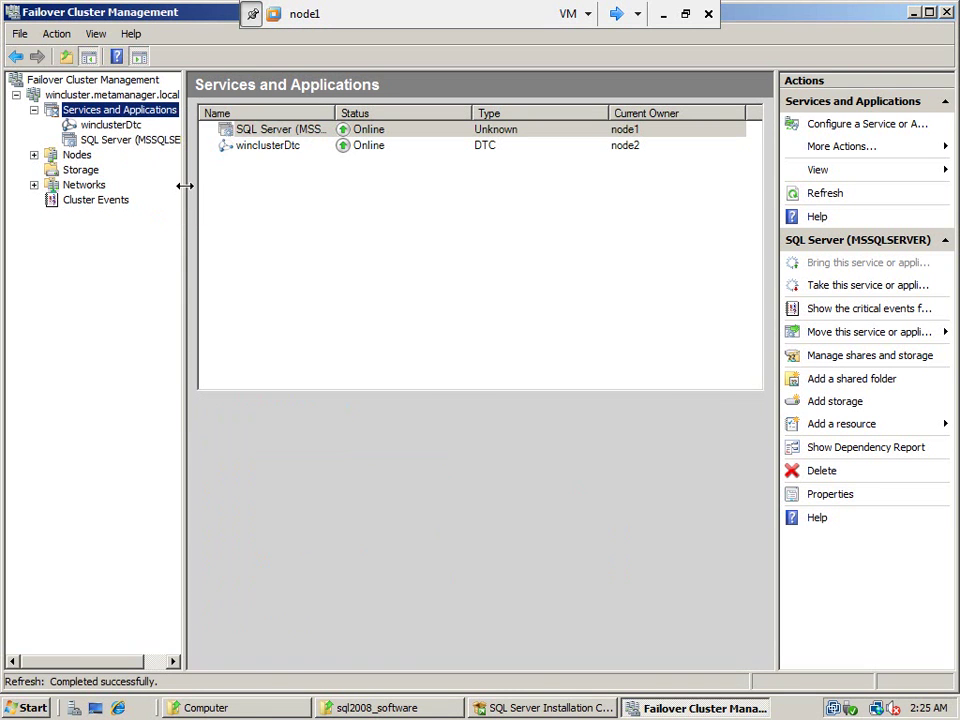
pyautogui.click(119, 145)
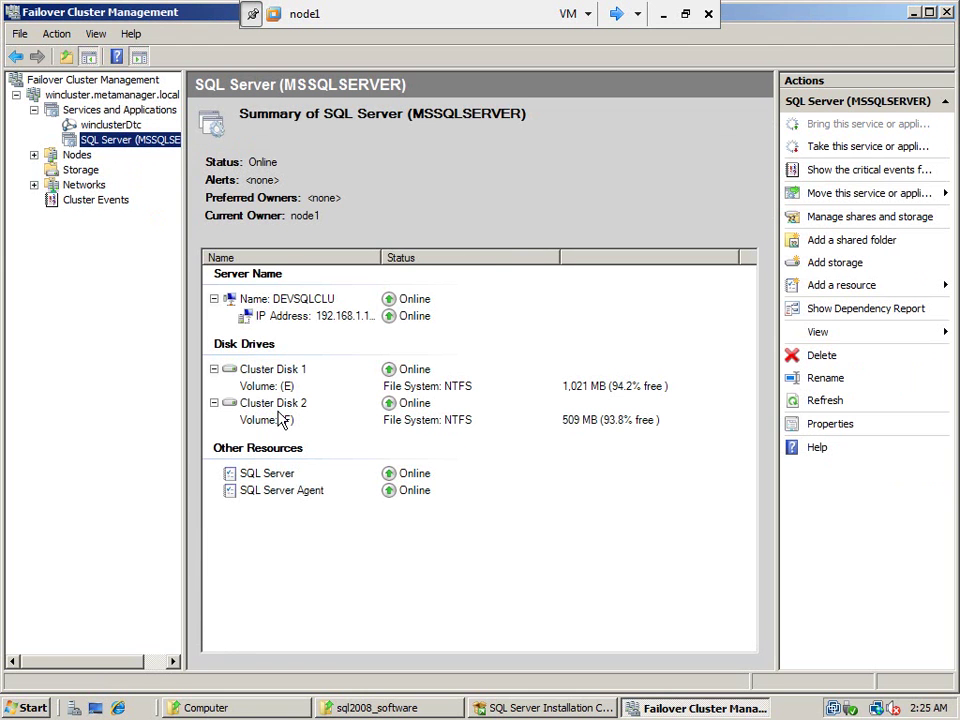
# - Open the properties of the SQL Server resource and review the resources it depends on
pyautogui.rightClick(284, 479)
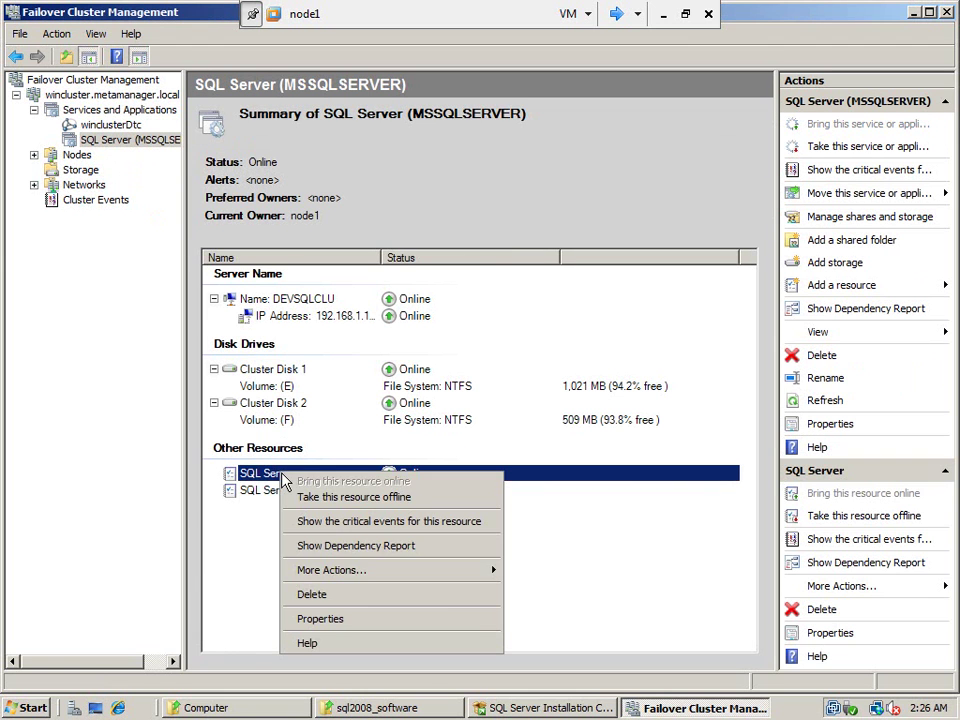
pyautogui.click(364, 624)
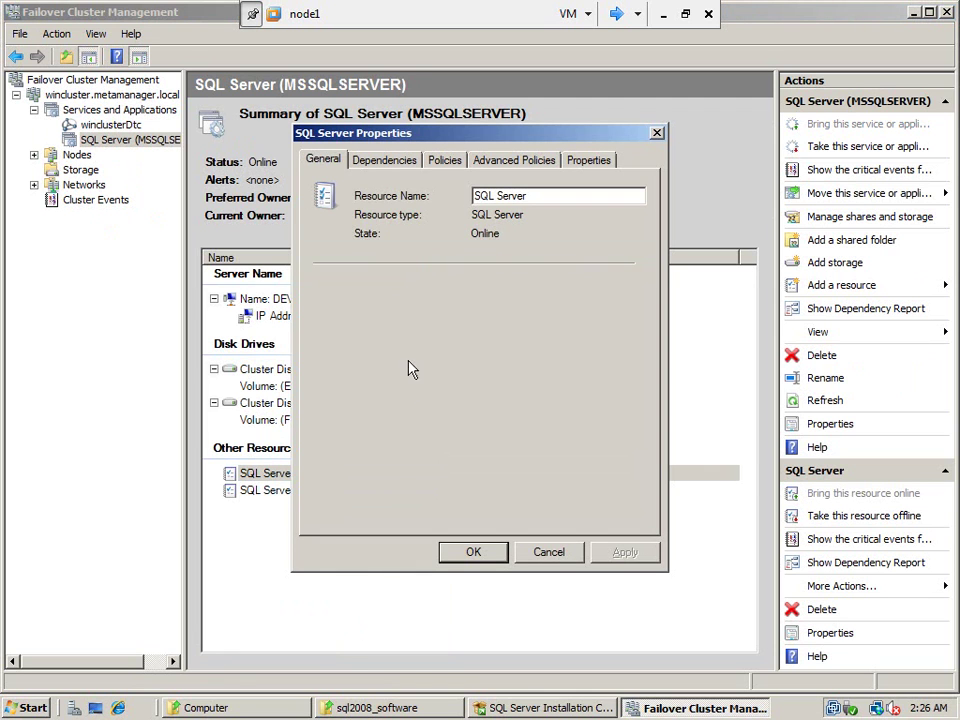
pyautogui.click(407, 165)
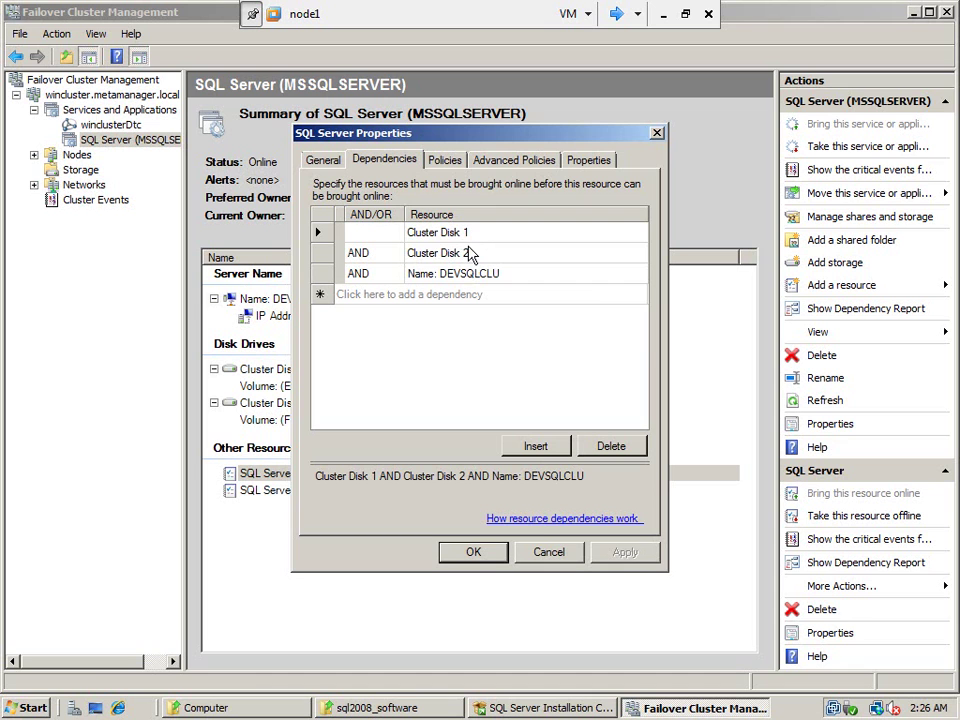
pyautogui.click(467, 258)
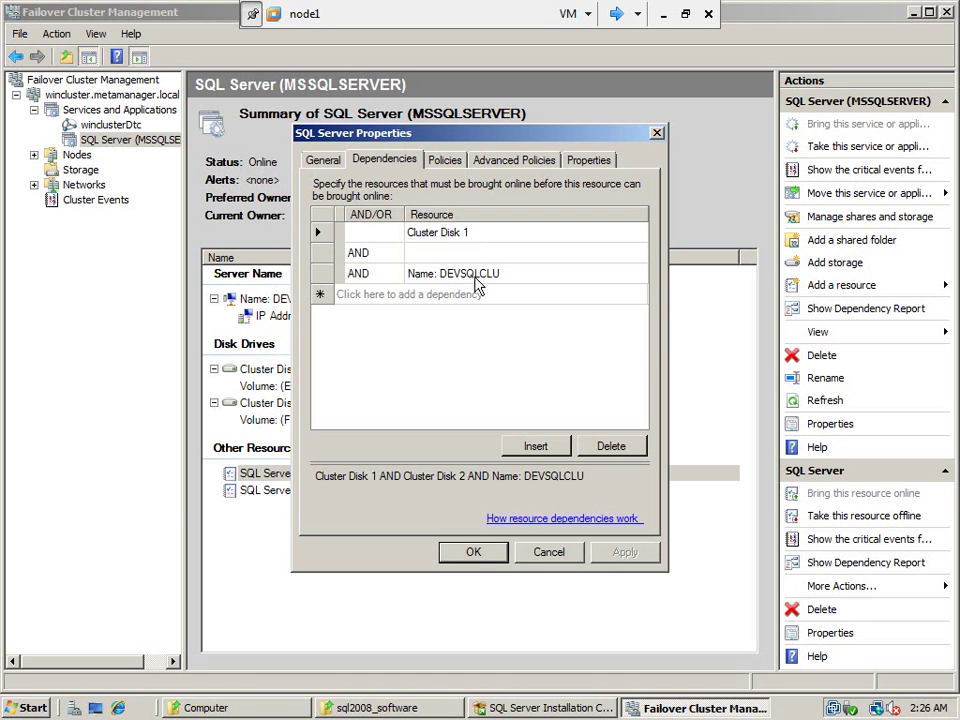
pyautogui.click(476, 277)
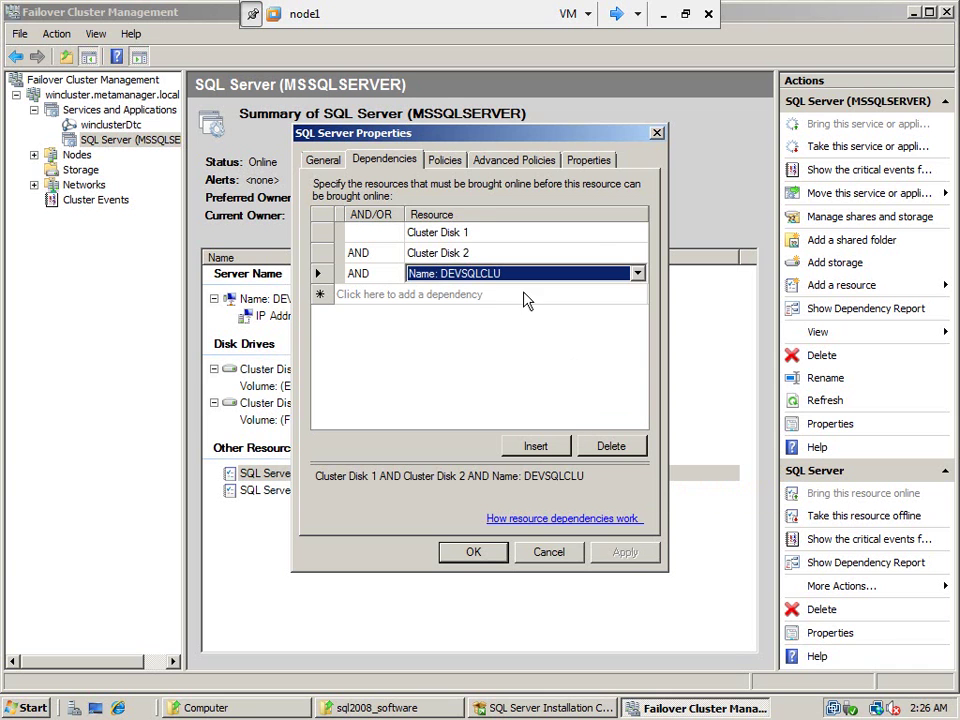
# - Review the SQL Server resource's restart policies, possible owners and private properties, and close its properties without changes
pyautogui.click(445, 160)
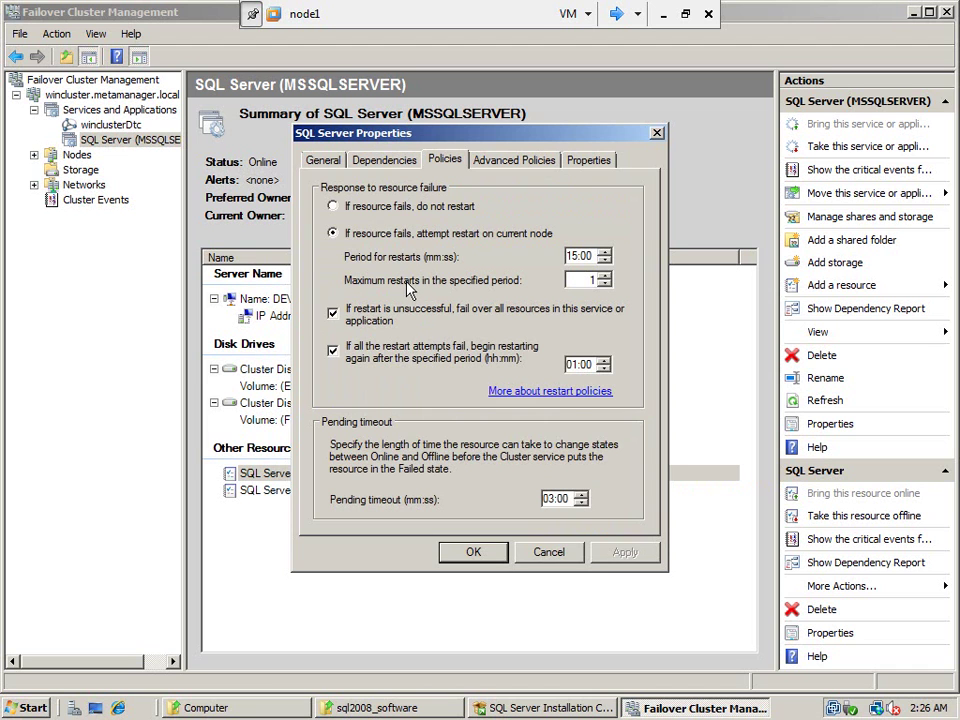
pyautogui.click(520, 160)
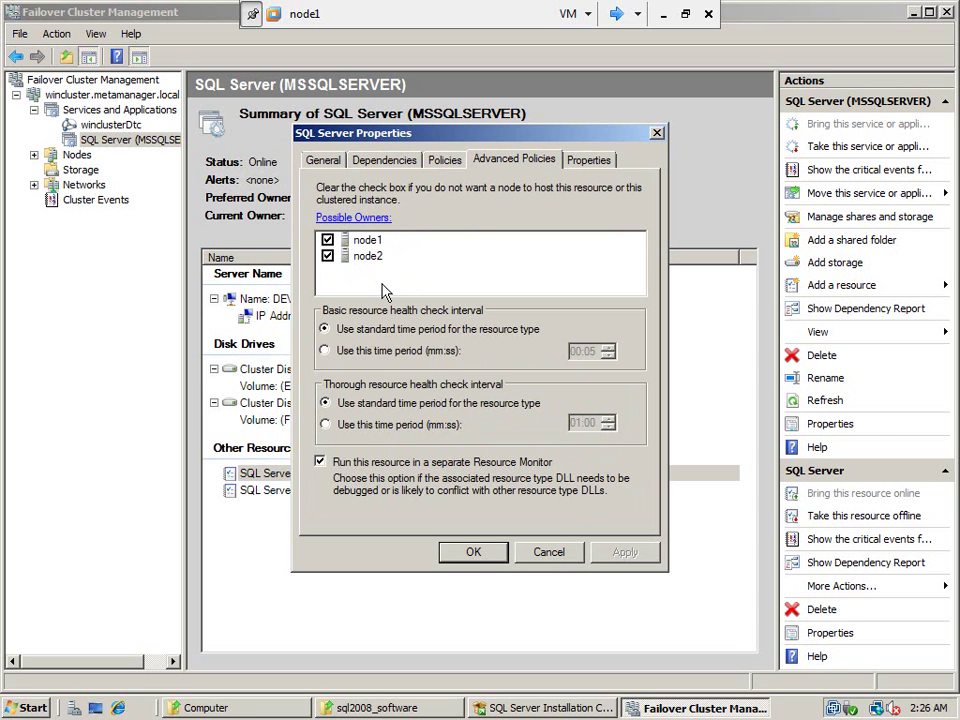
pyautogui.click(589, 160)
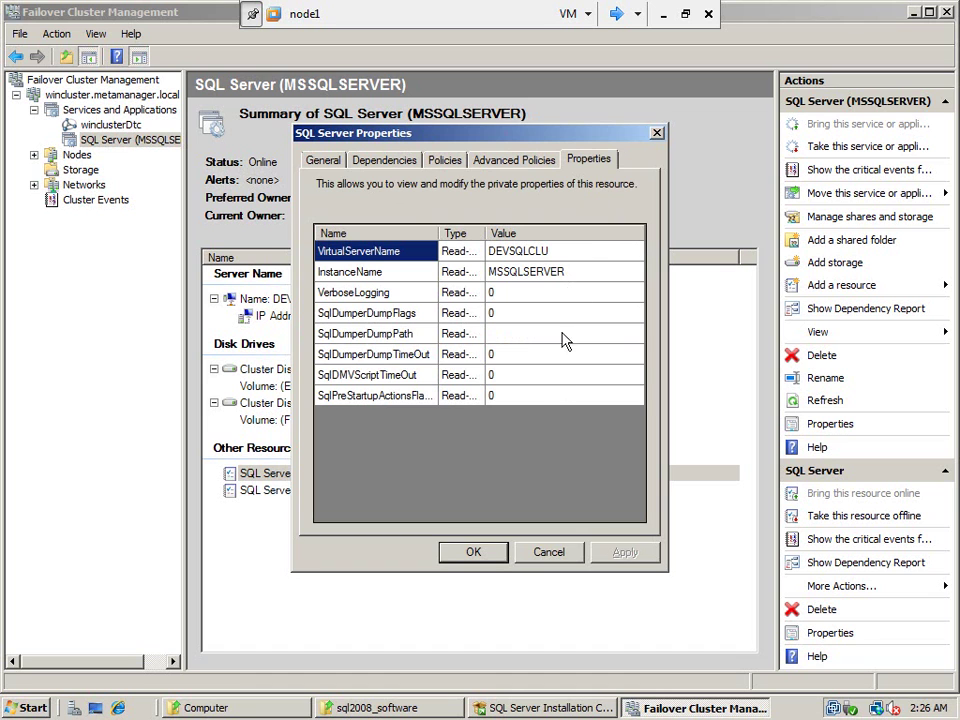
pyautogui.click(549, 555)
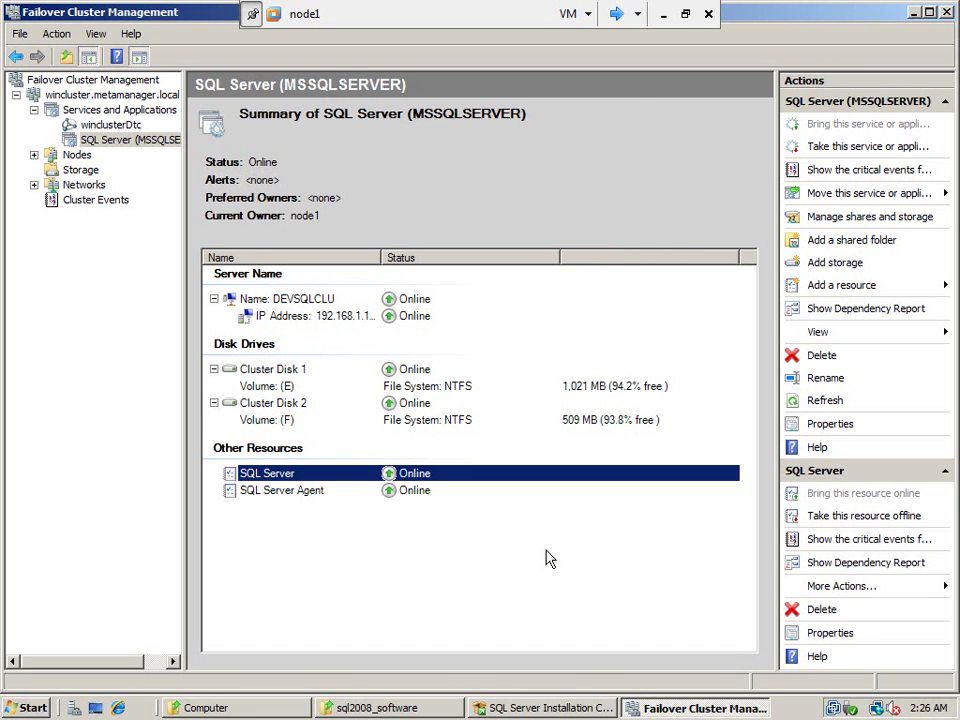
# - Switch to the node2 virtual machine, refresh the wincluster.metamanager.local cluster and display its summary
pyautogui.click(618, 14)
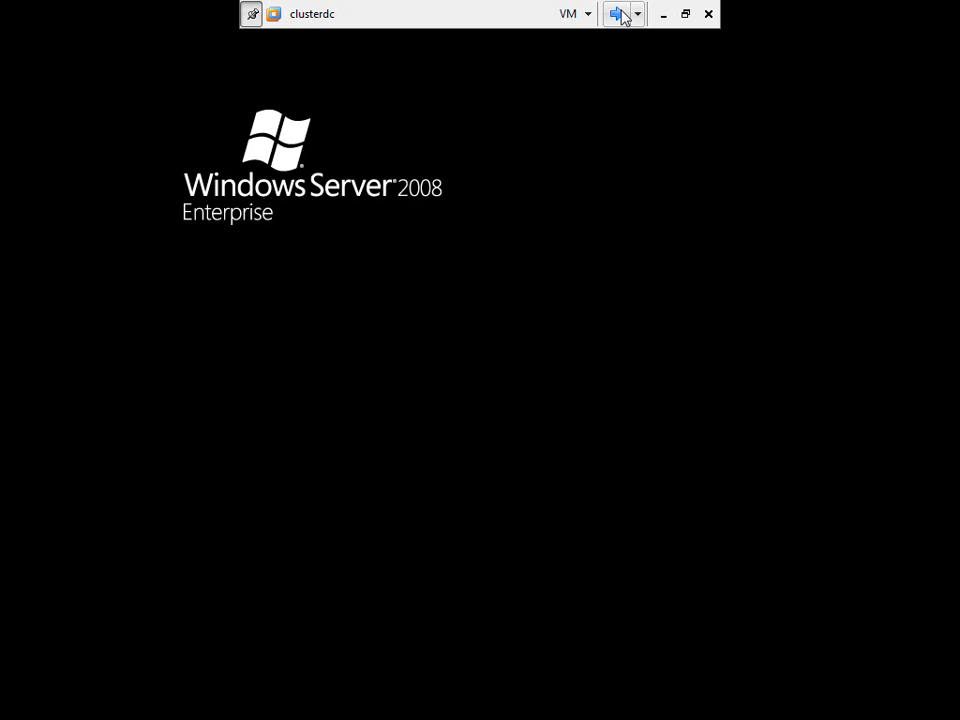
pyautogui.click(620, 15)
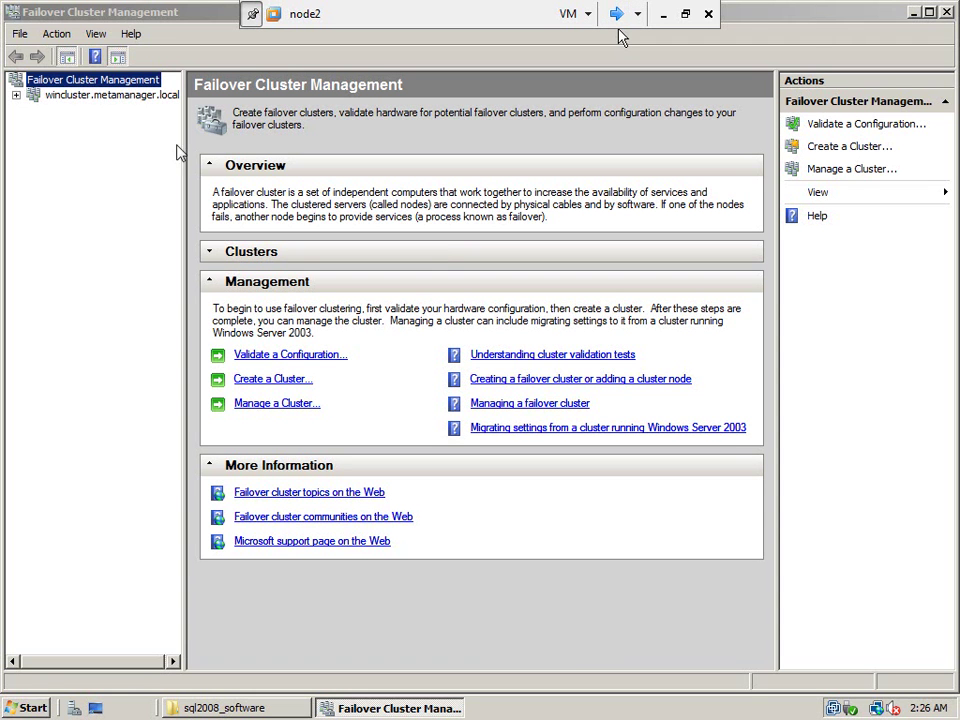
pyautogui.click(84, 97)
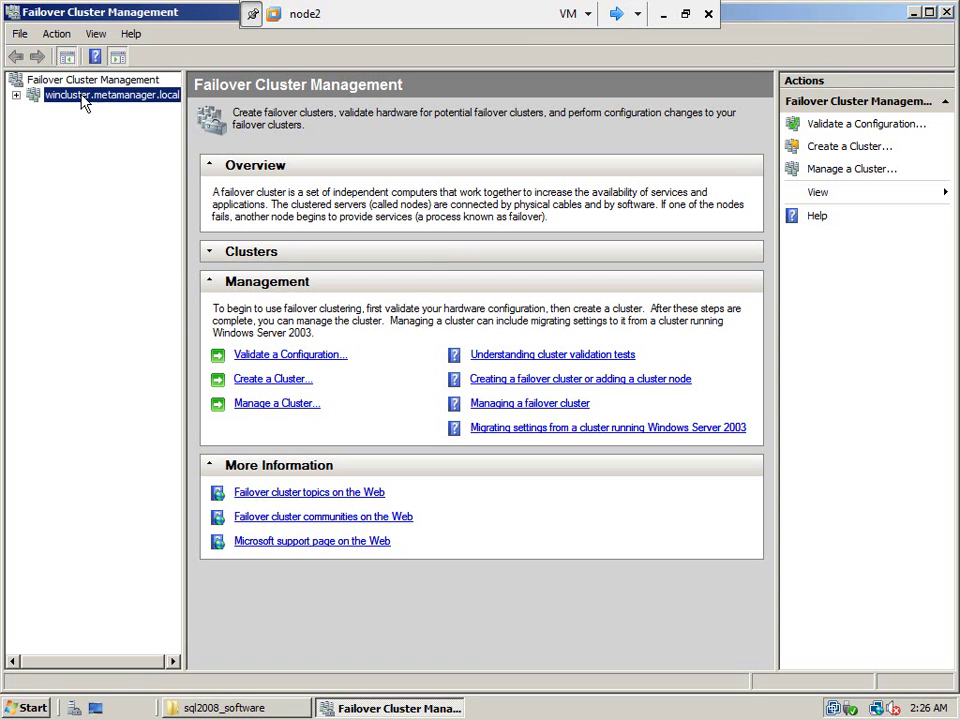
pyautogui.rightClick(83, 98)
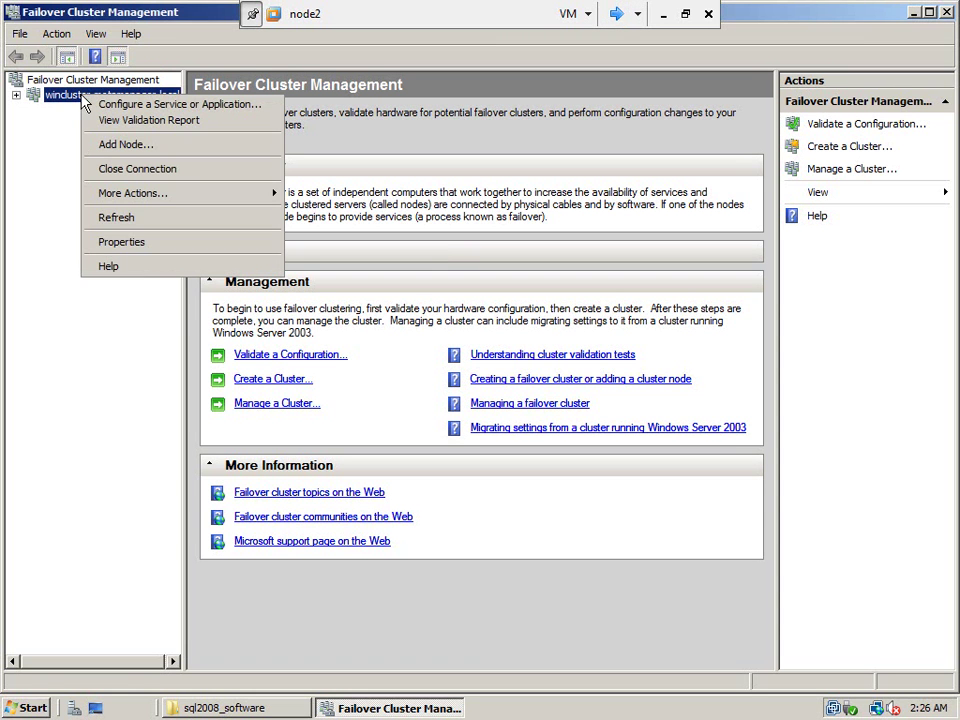
pyautogui.click(145, 218)
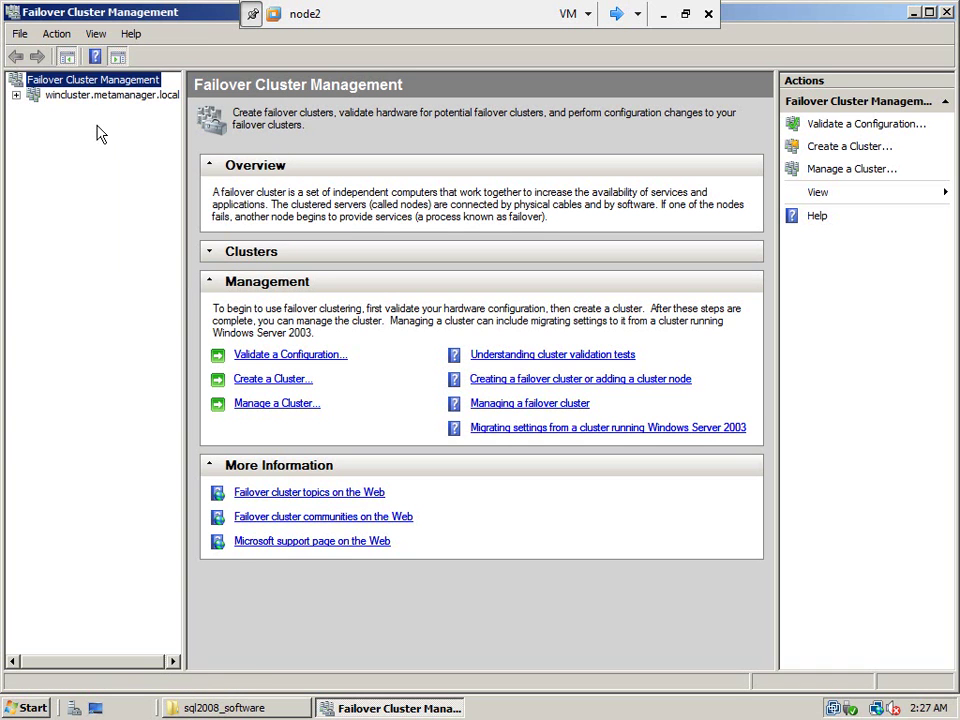
pyautogui.click(89, 103)
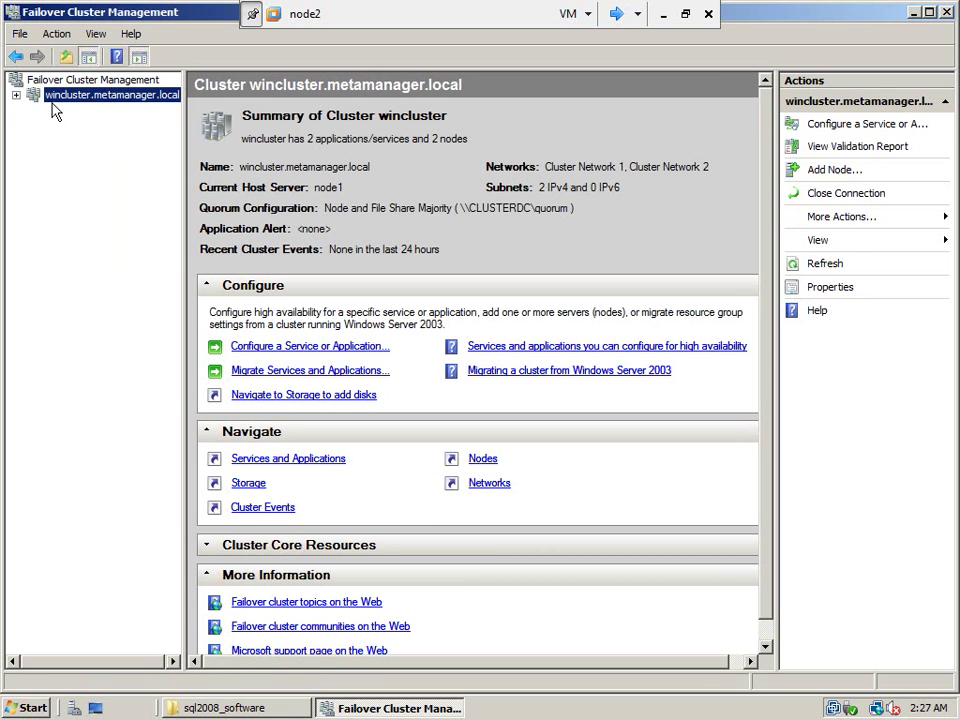
# - Expand the cluster and check the current owners of winclusterDtc and SQL Server (MSSQLSERVER) under Services and Applications
pyautogui.click(15, 95)
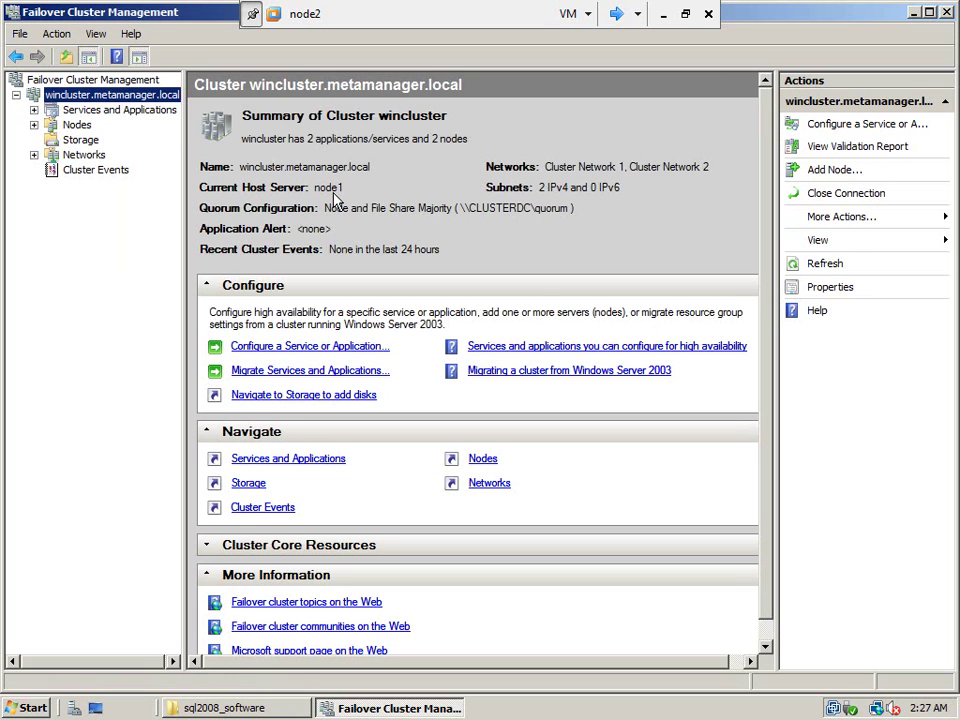
pyautogui.click(128, 111)
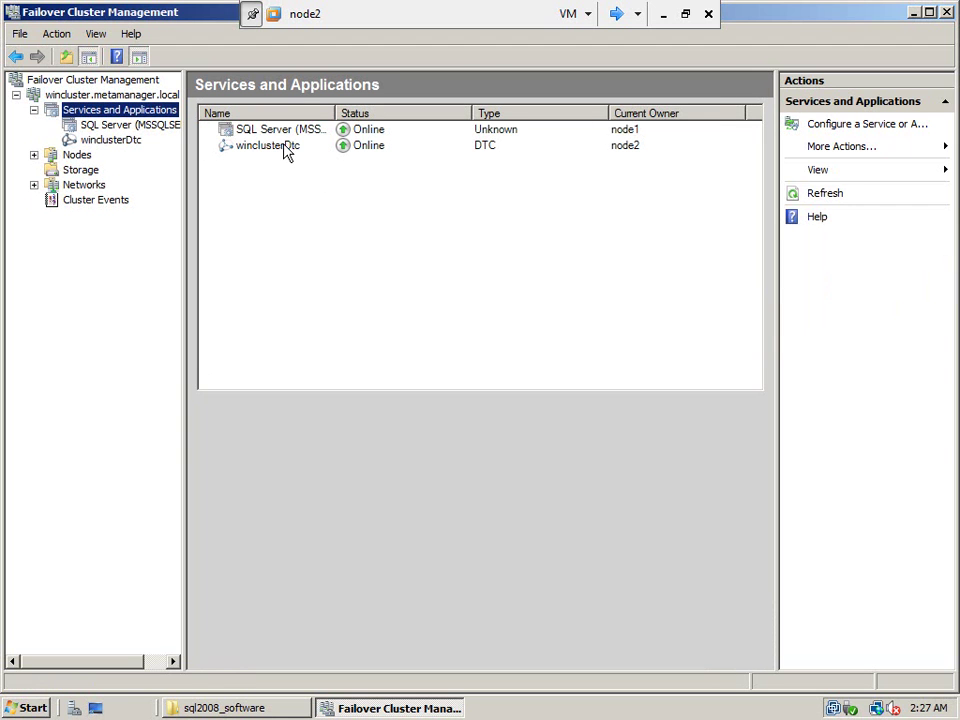
pyautogui.click(288, 149)
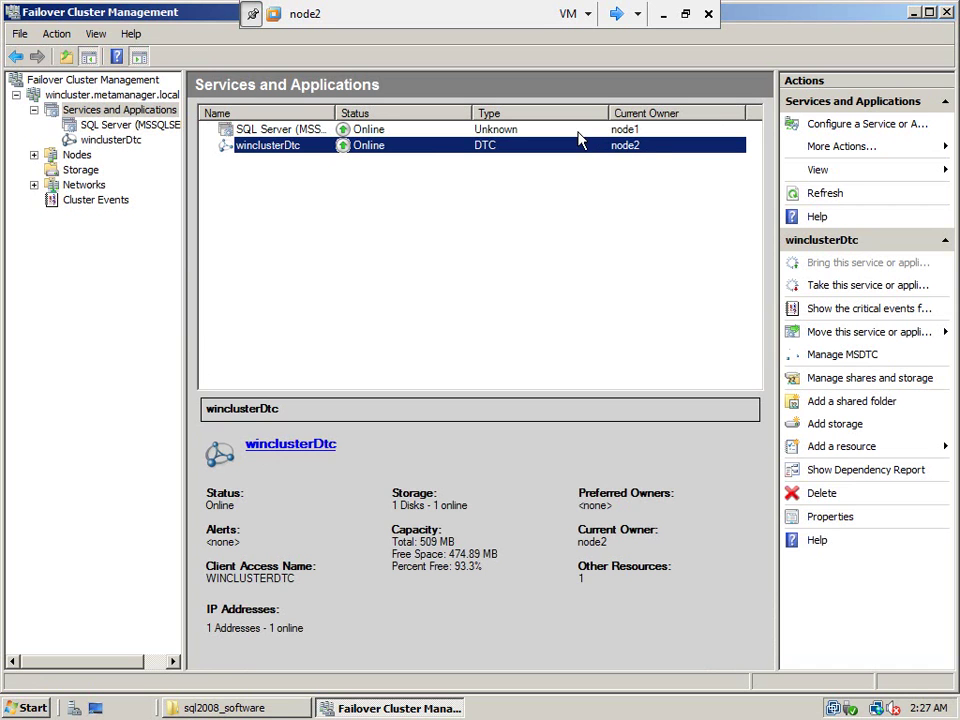
pyautogui.click(264, 132)
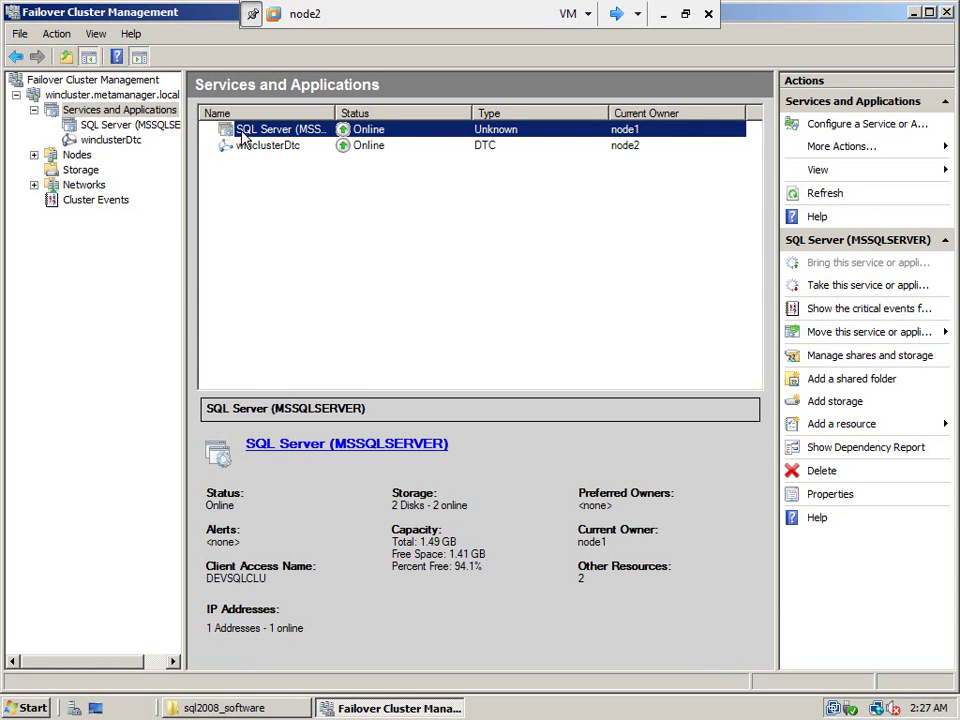
# - Display the summary of the SQL Server (MSSQLSERVER) clustered service on node2
pyautogui.click(123, 127)
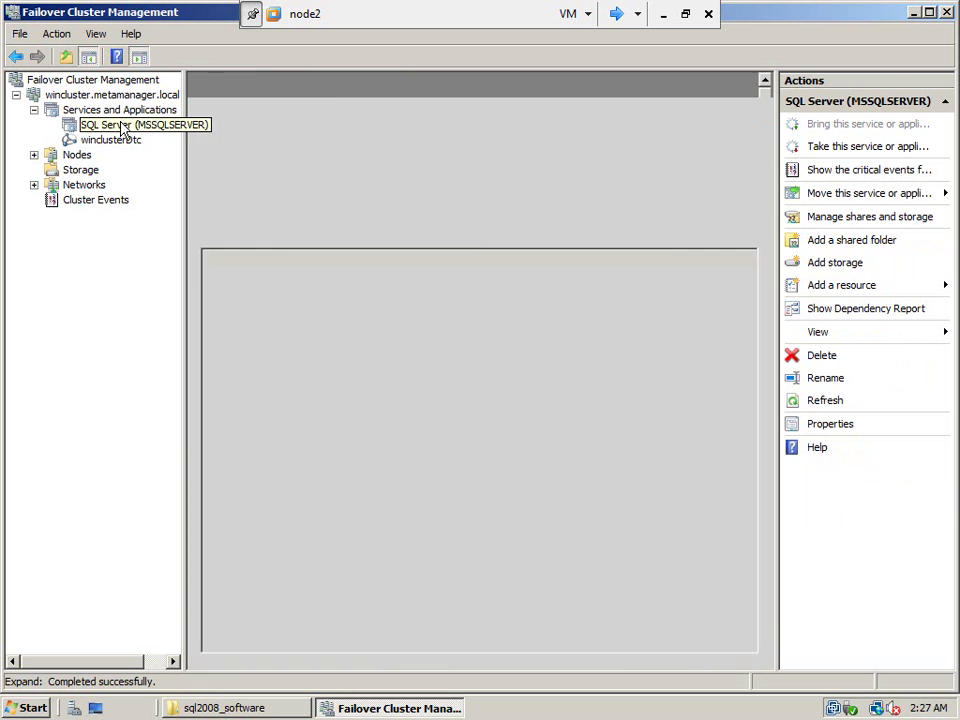
pyautogui.rightClick(123, 128)
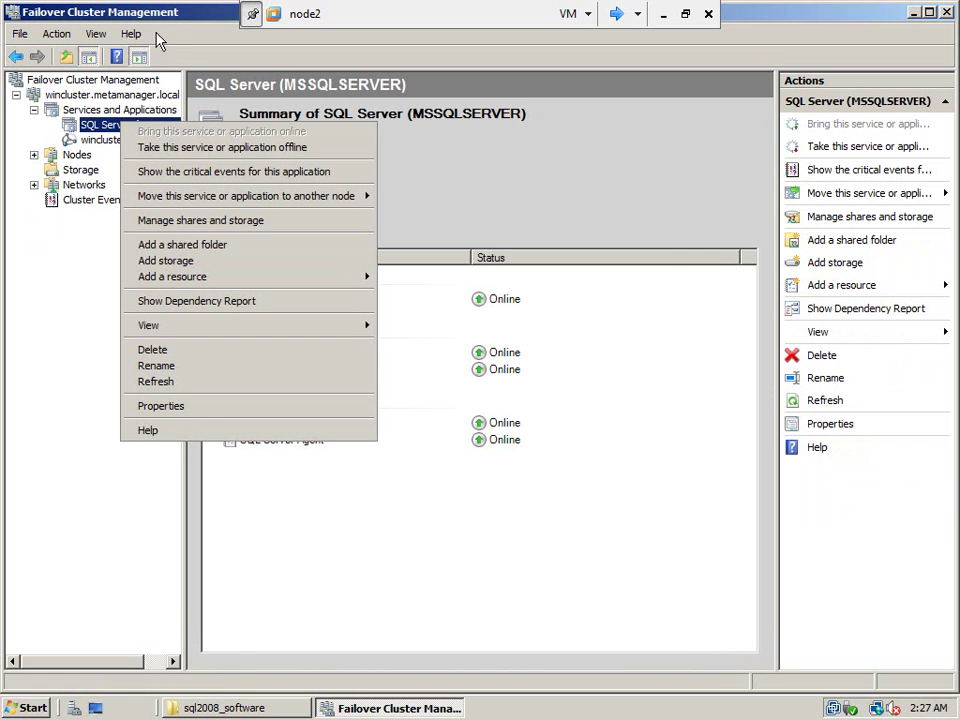
pyautogui.click(126, 16)
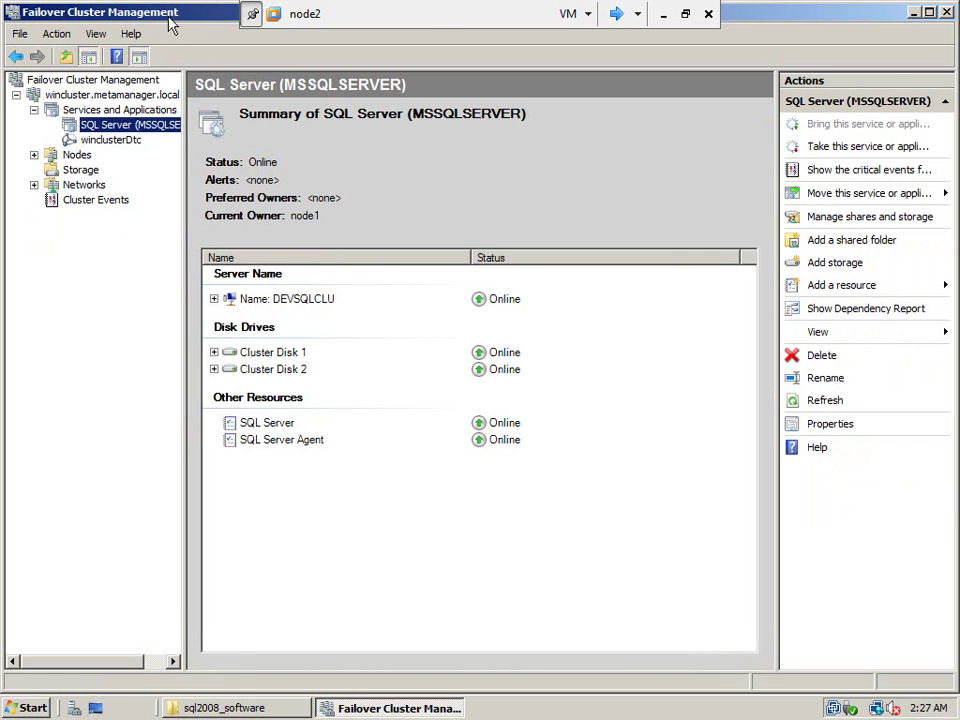
# - Switch to the node1 virtual machine and close the SQL Server Installation Center
pyautogui.click(617, 15)
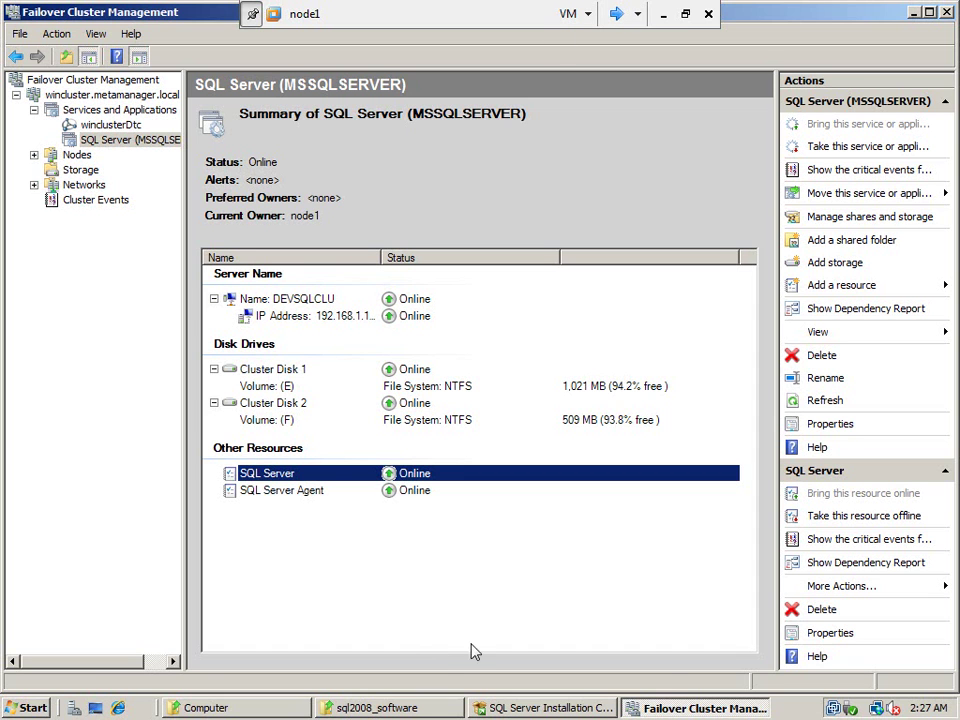
pyautogui.click(533, 708)
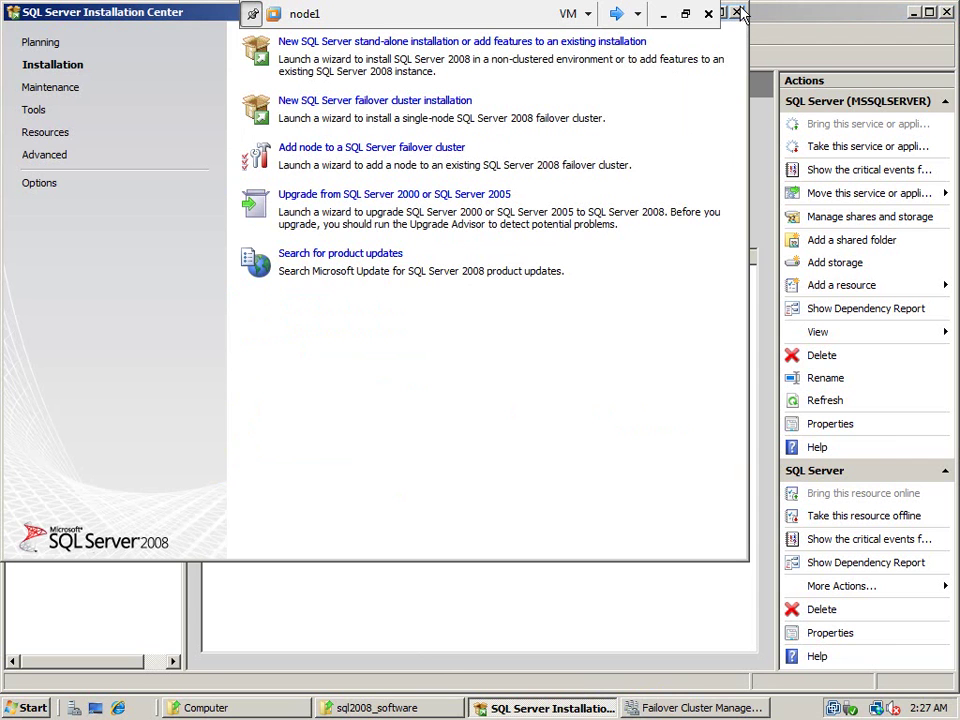
pyautogui.click(741, 12)
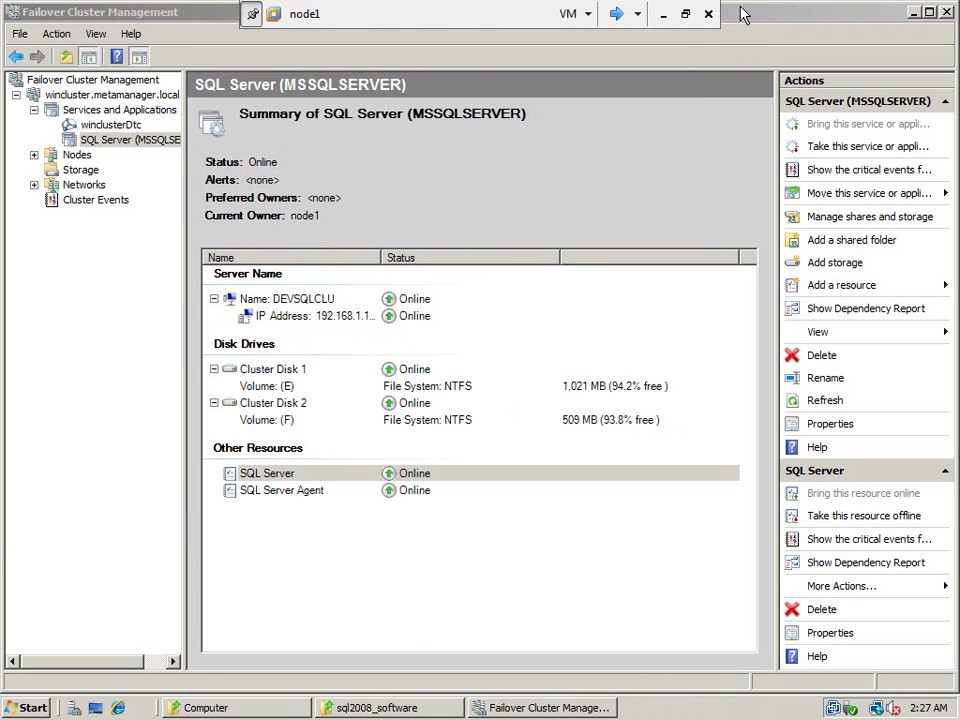
# - Open SQL Server Management Studio on node1 and connect to the DEVSQLCLU database engine with Windows Authentication
pyautogui.click(30, 708)
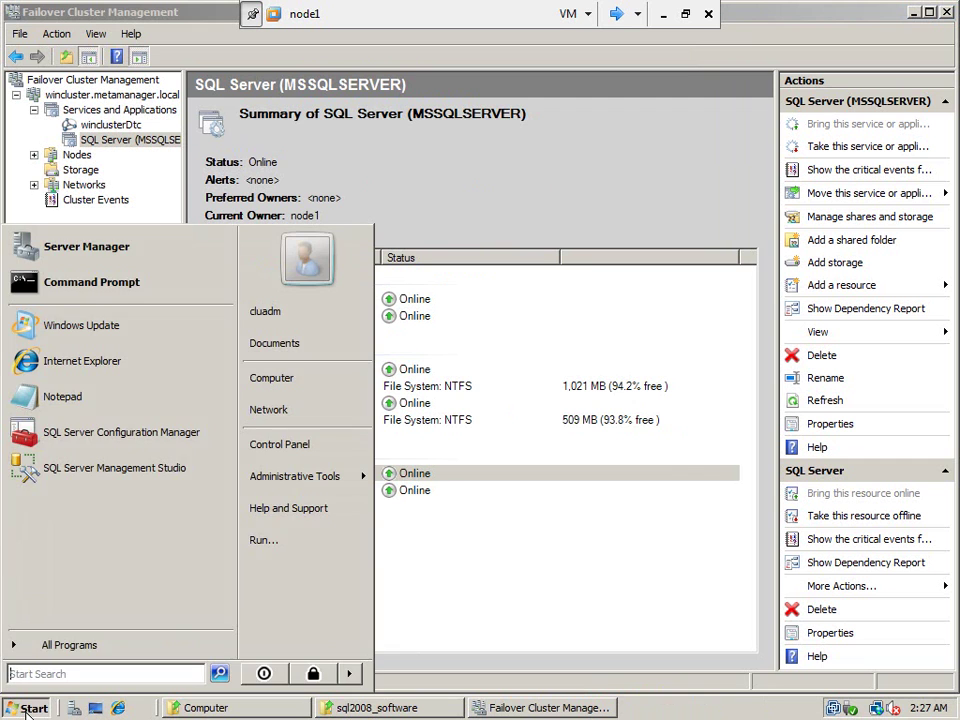
pyautogui.click(72, 476)
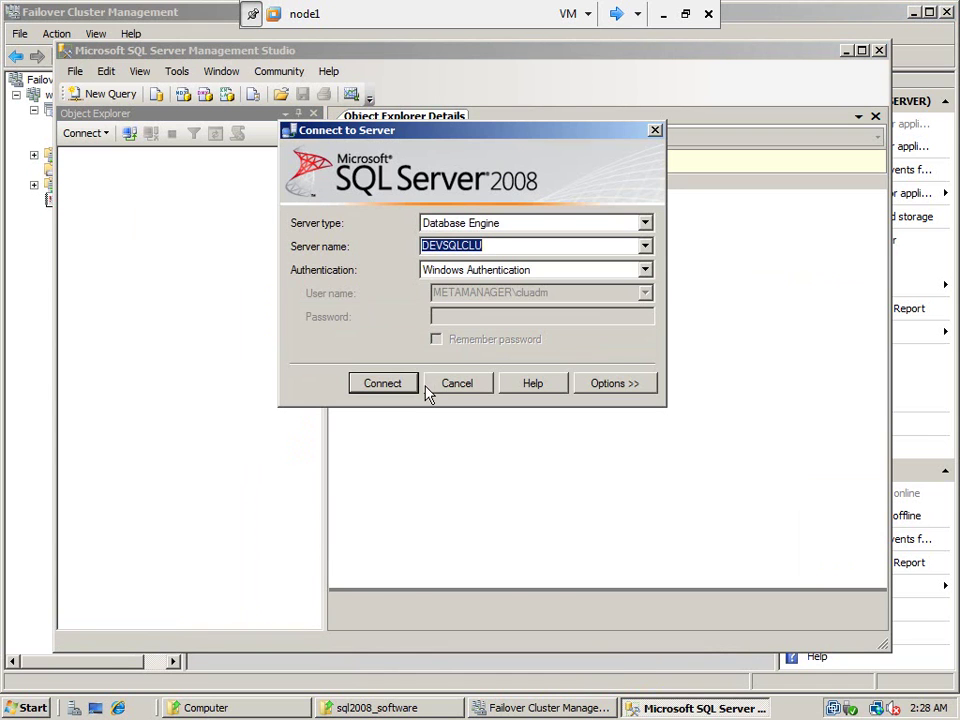
pyautogui.click(403, 386)
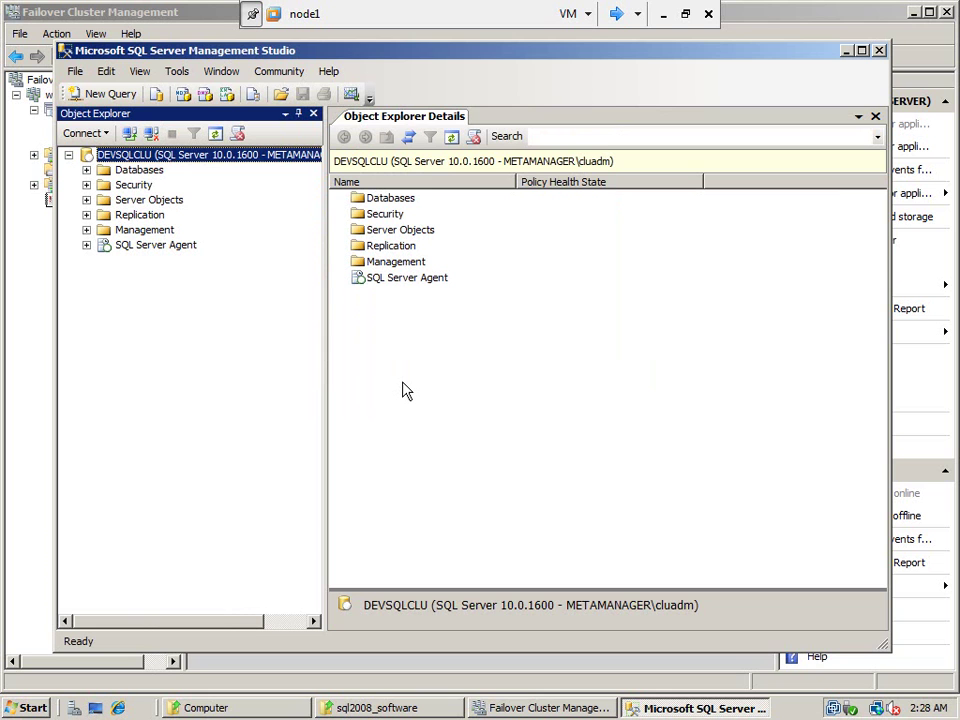
# - Examine the logins under the DEVSQLCLU server's Security folder, collapse it and return to the server node
pyautogui.click(86, 186)
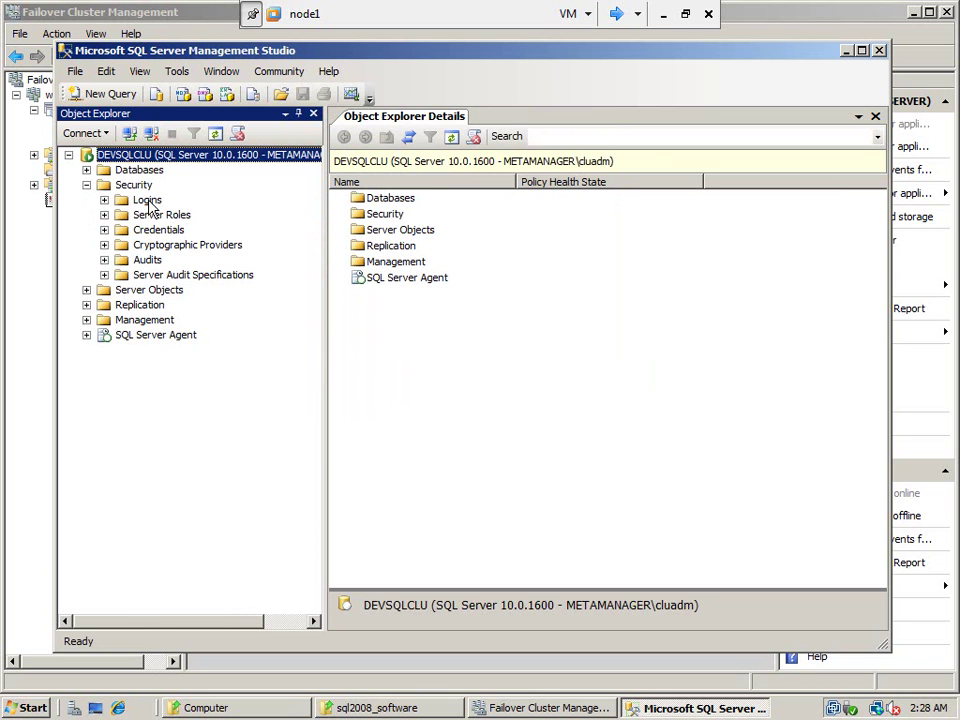
pyautogui.doubleClick(146, 200)
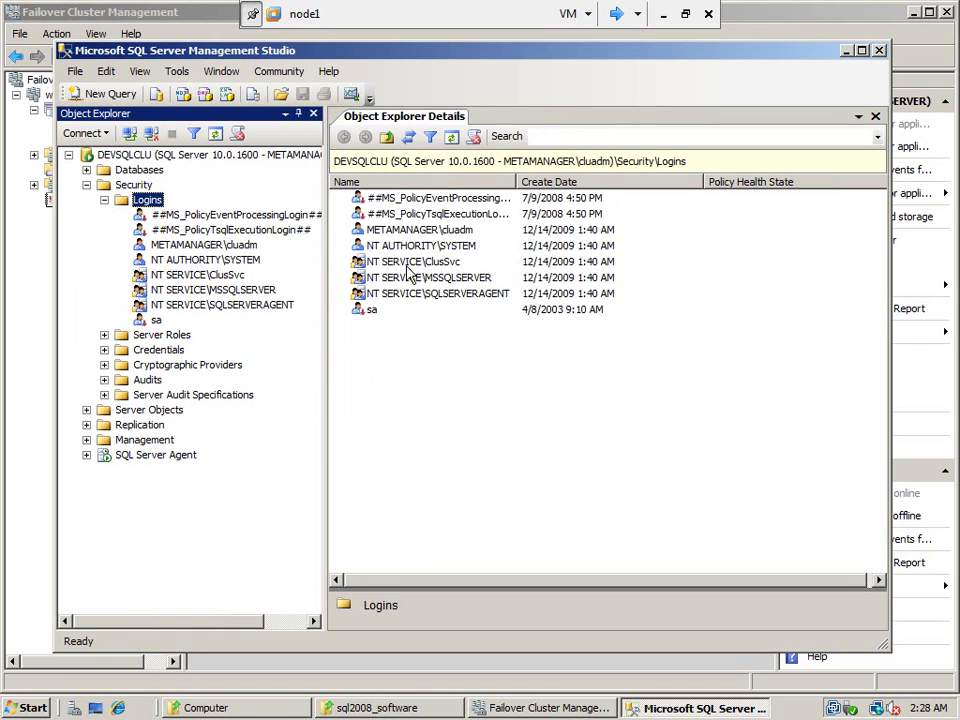
pyautogui.click(429, 231)
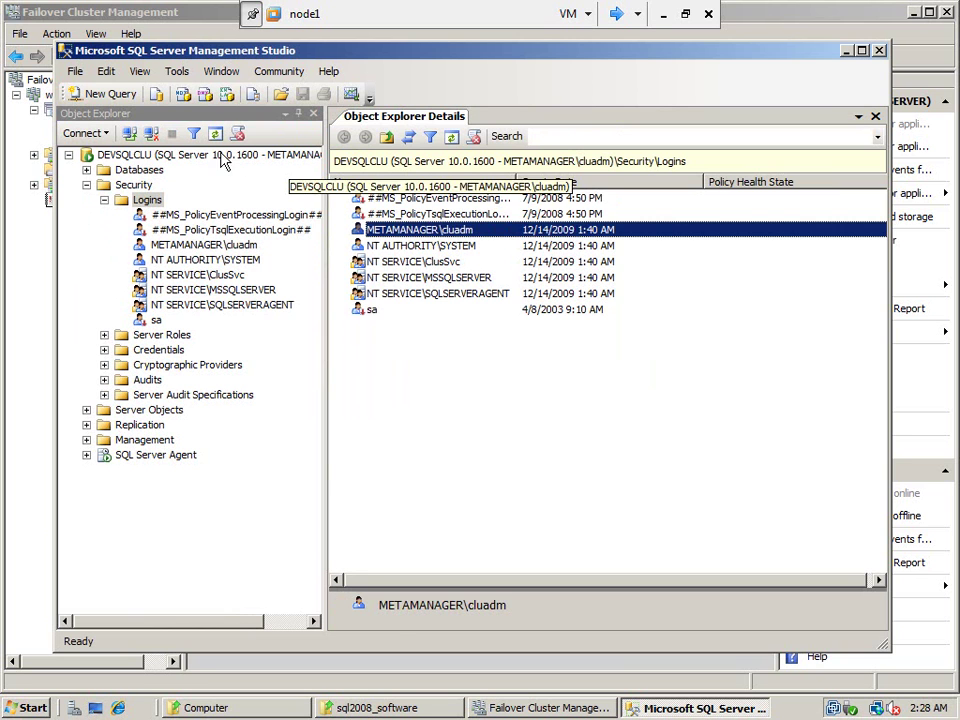
pyautogui.click(89, 186)
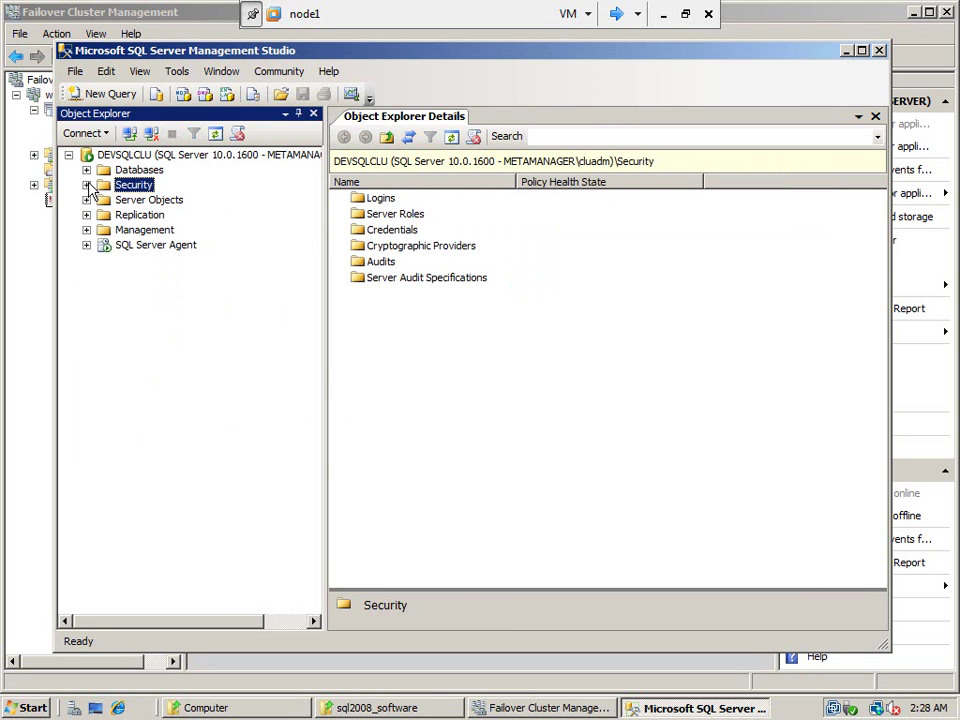
pyautogui.click(121, 159)
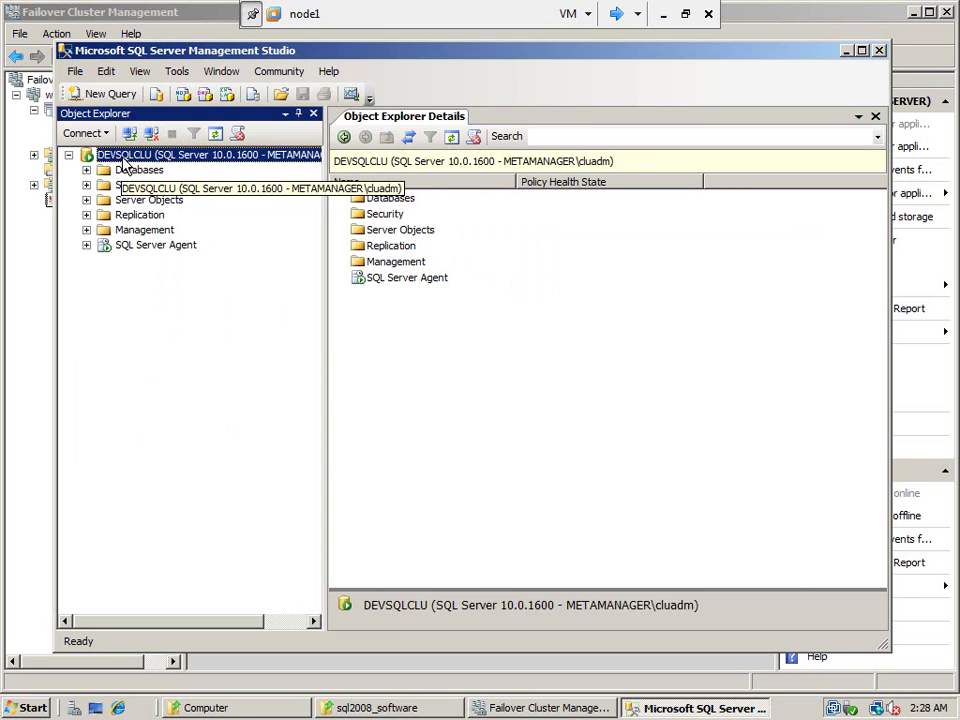
# - Open a new query on DEVSQLCLU, maximize the Management Studio window and close the Properties pane
pyautogui.click(108, 94)
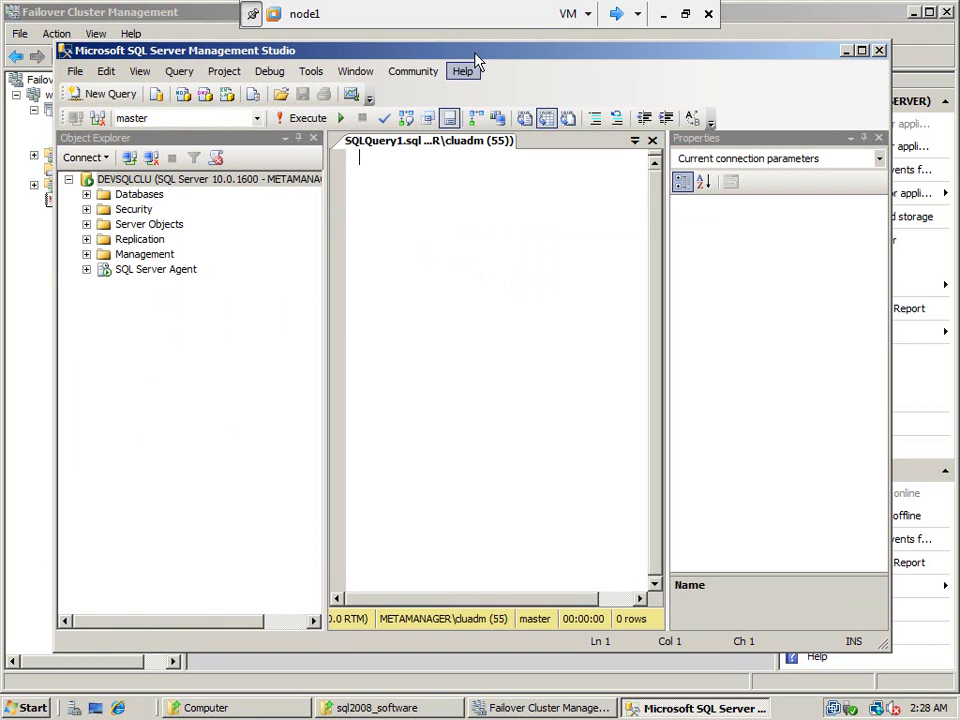
pyautogui.doubleClick(475, 52)
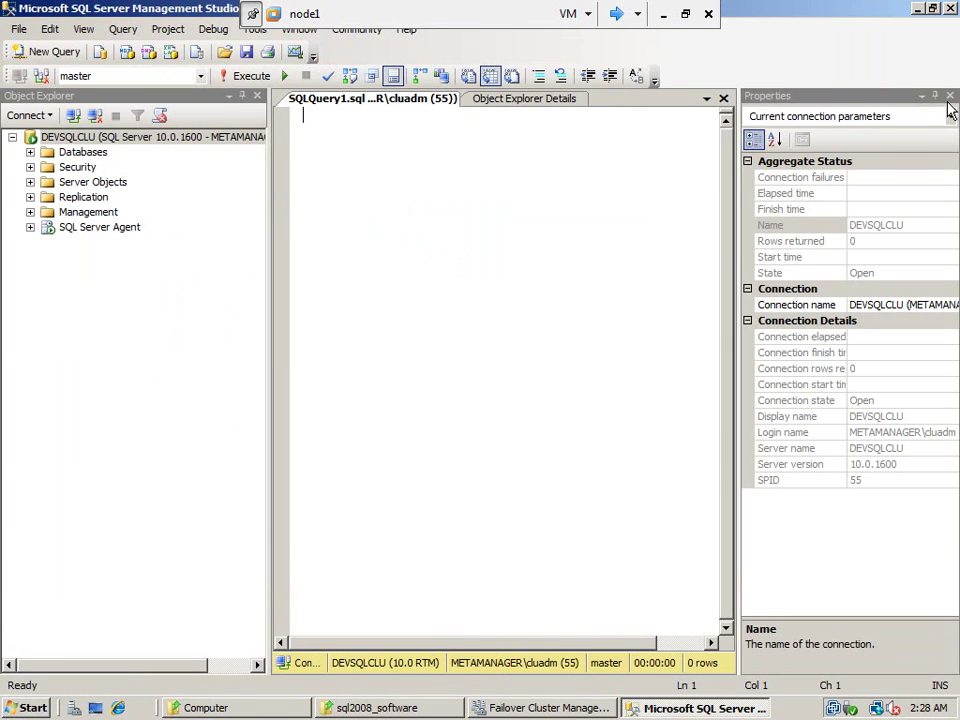
pyautogui.click(949, 95)
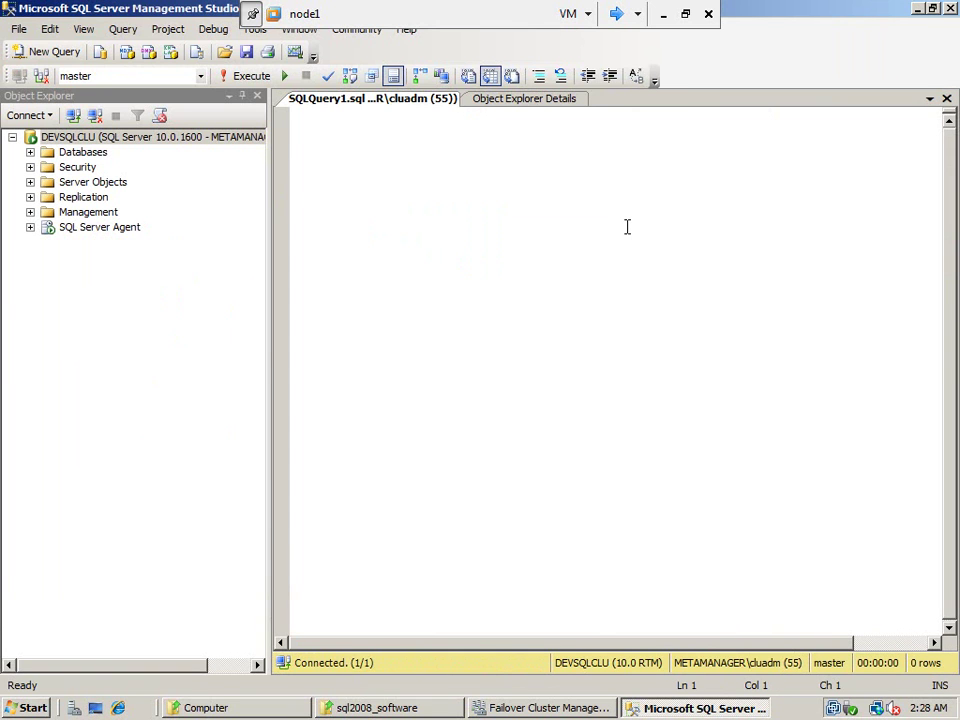
# - Write the query select serverproperty('productversion')
pyautogui.write('select ')
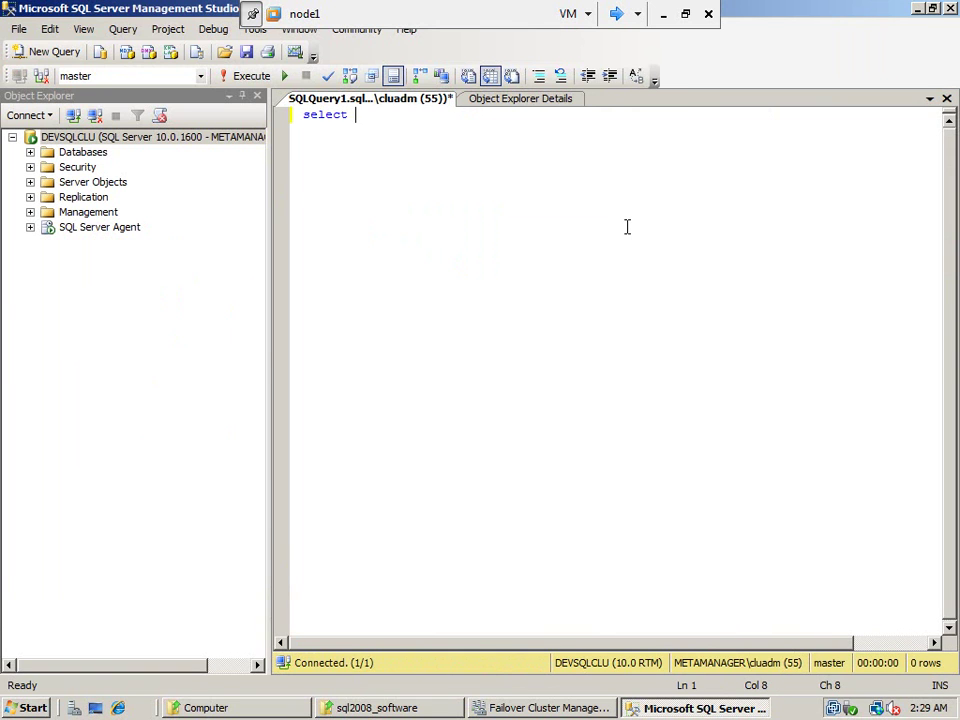
pyautogui.write('serverproper')
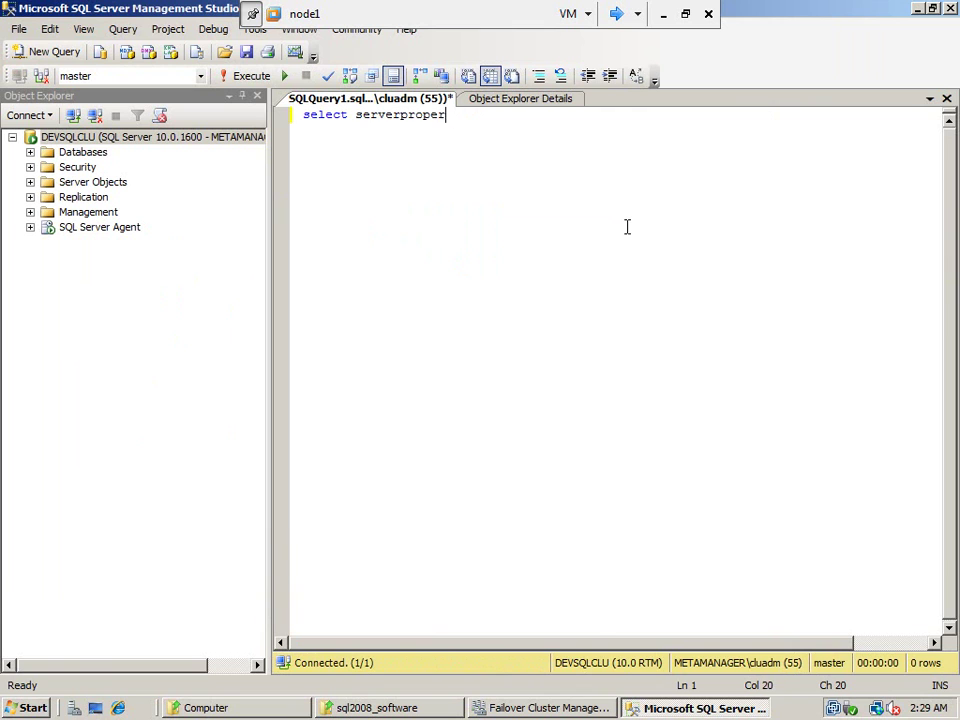
pyautogui.write('ty()')
pyautogui.press('Left')
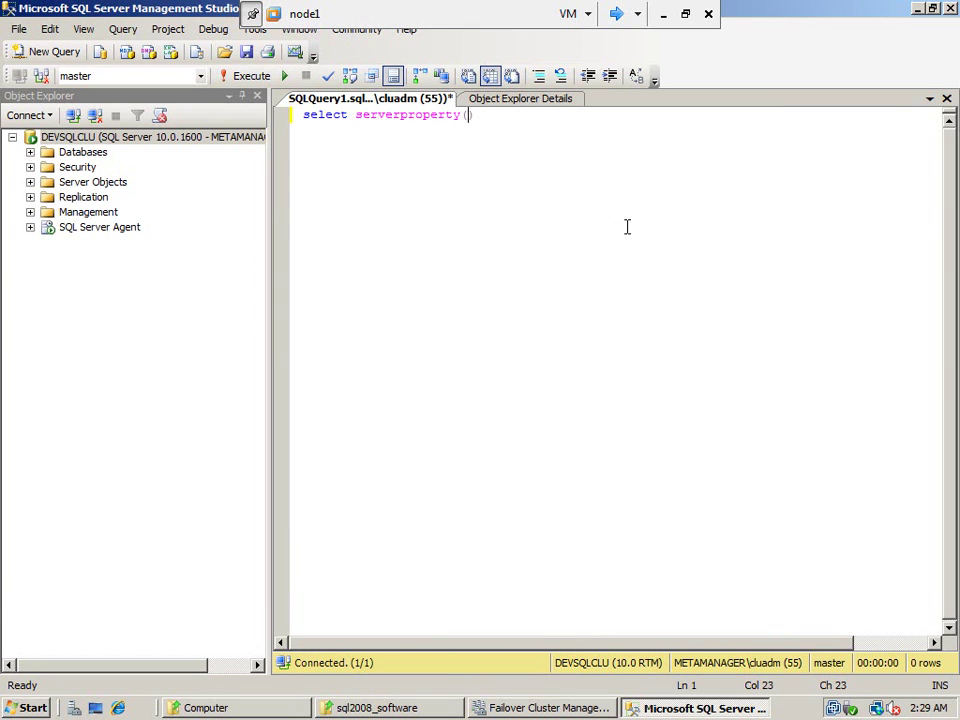
pyautogui.write("''")
pyautogui.press('Left')
pyautogui.write('pro')
pyautogui.press('BackSpace')
pyautogui.write('oduct')
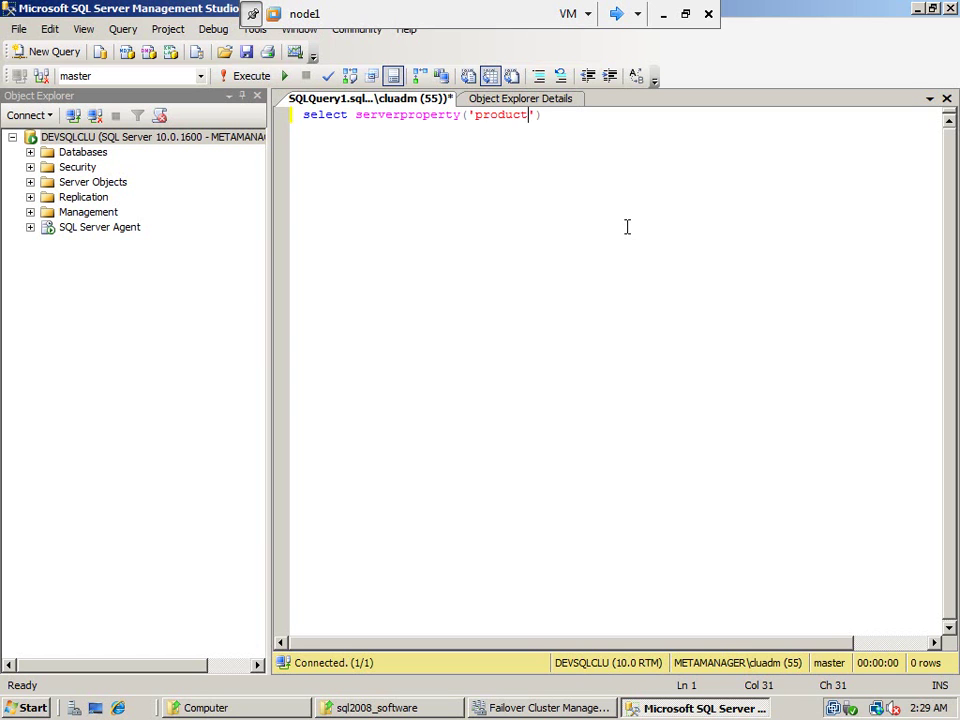
pyautogui.write('version')
# - Add SERVERPROPERTY('productlevel') as a second column of the select statement
pyautogui.press('End')
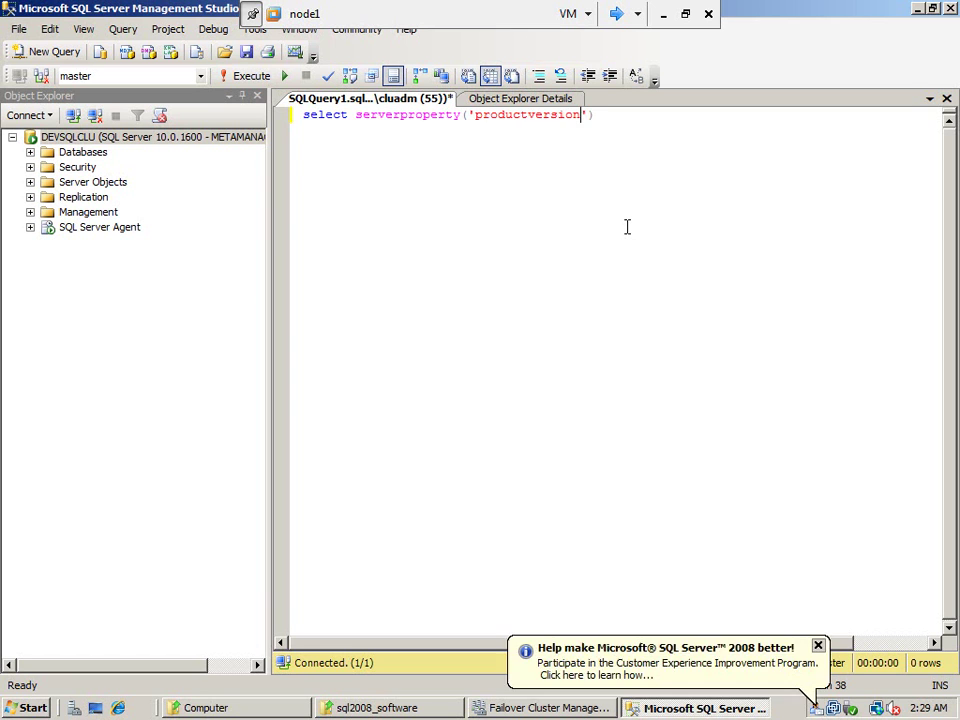
pyautogui.write(', serverproperty(')
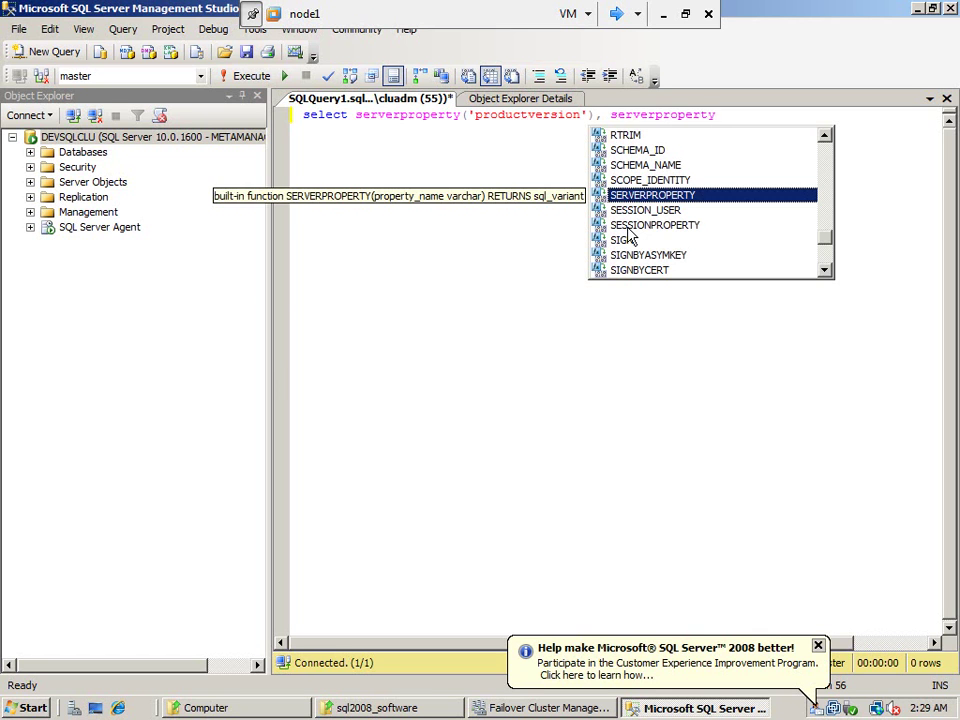
pyautogui.write(')')
pyautogui.press('Left')
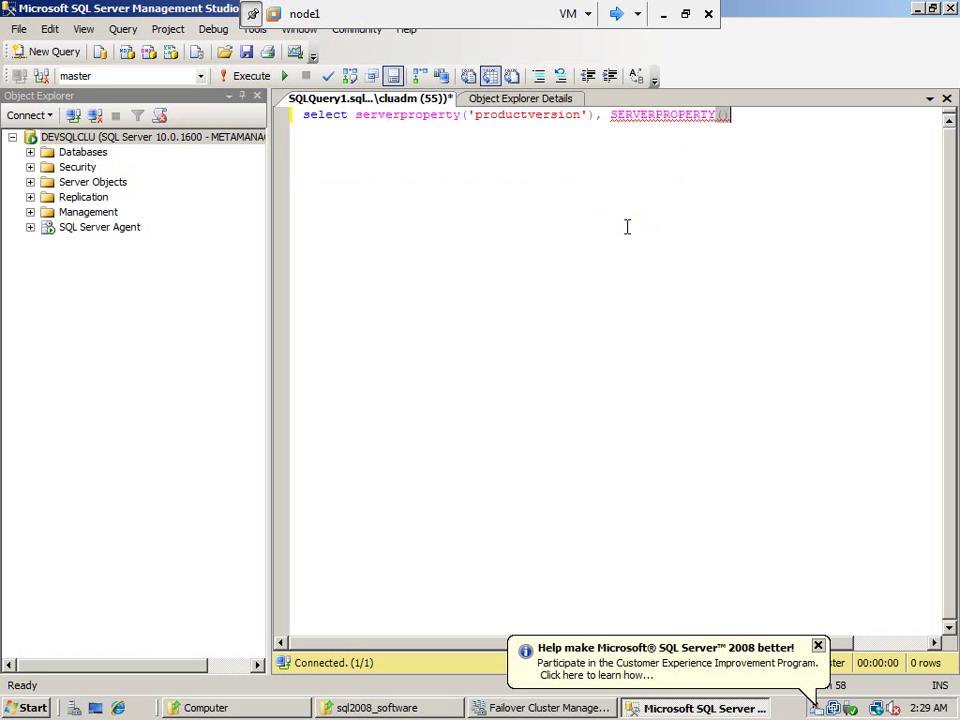
pyautogui.write("''")
pyautogui.press('Left')
pyautogui.write('productlevel')
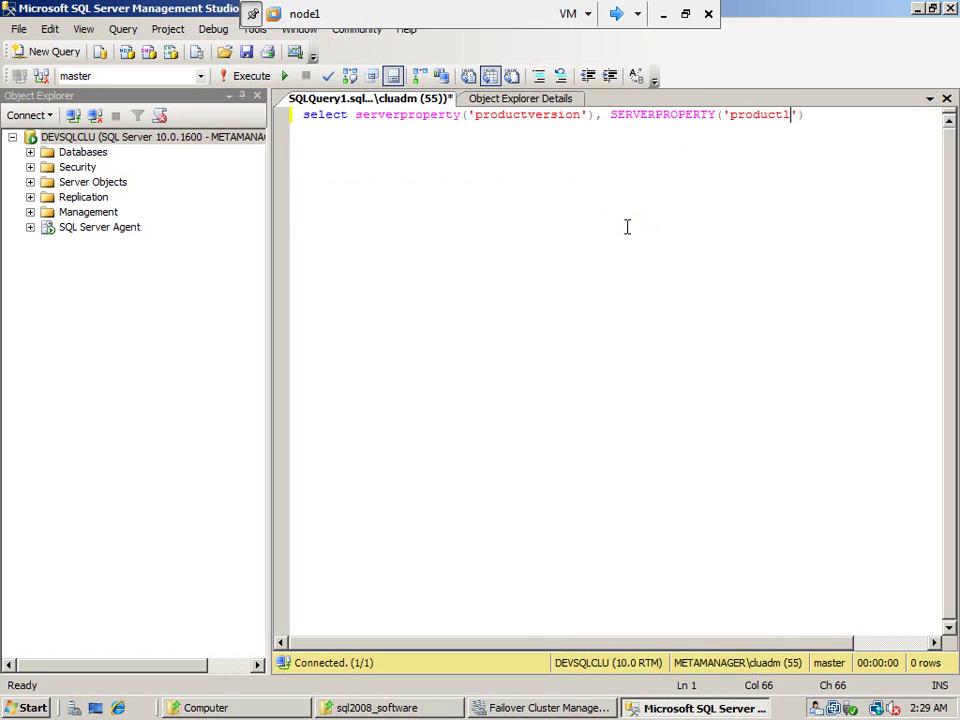
# - Add SERVERPROPERTY('edition') as a third column of the select statement and execute the query
pyautogui.press('End')
pyautogui.write(', server')
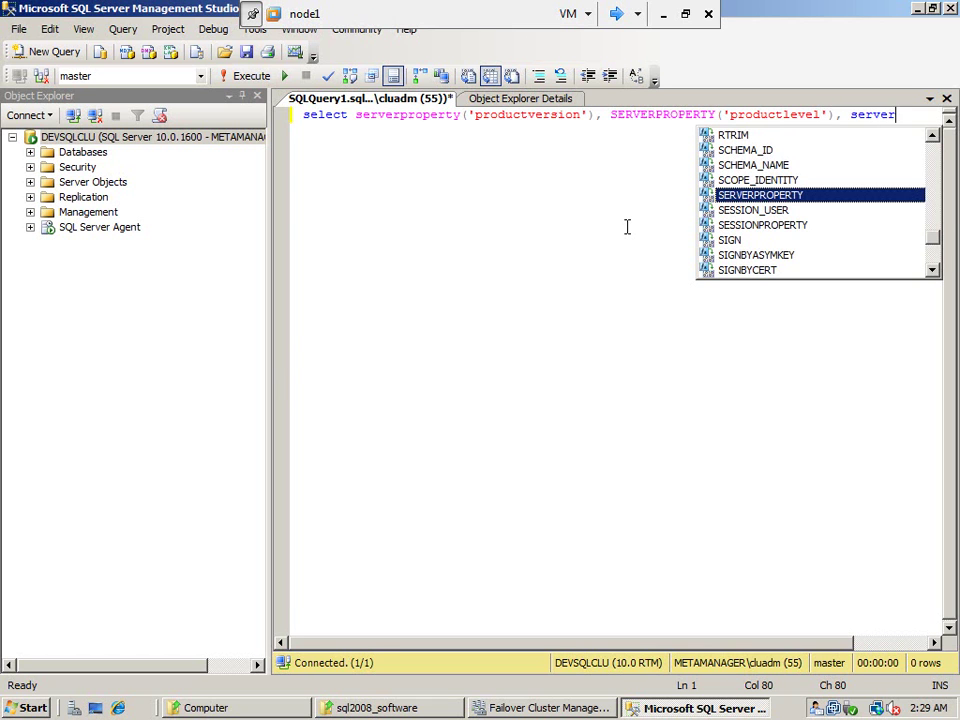
pyautogui.write('property(')
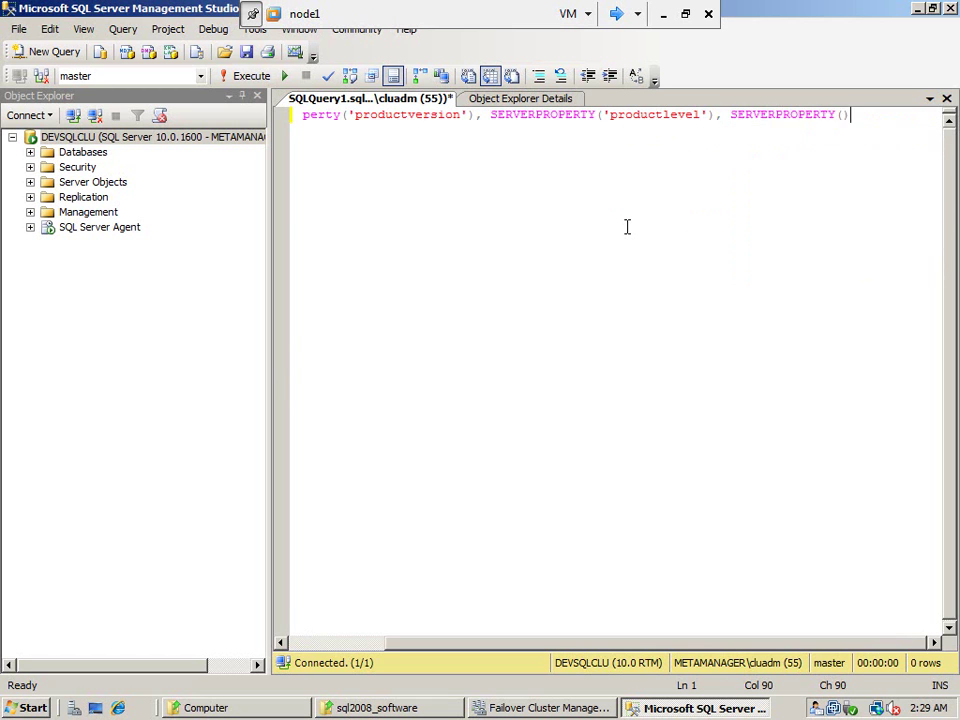
pyautogui.write("''")
pyautogui.press('Left')
pyautogui.write('edition')
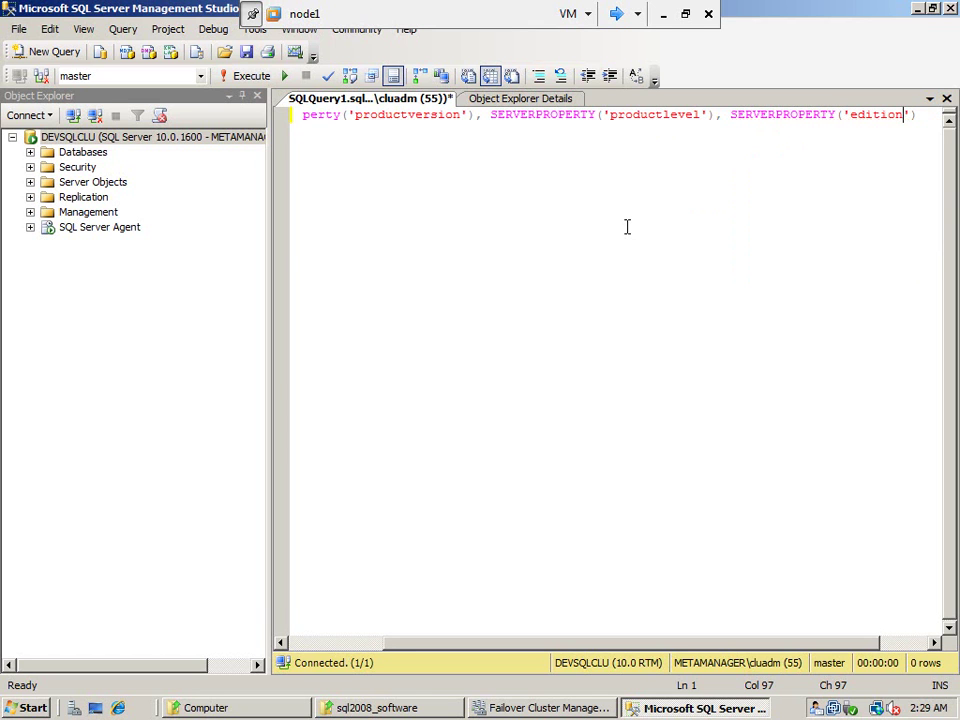
pyautogui.press('F5')
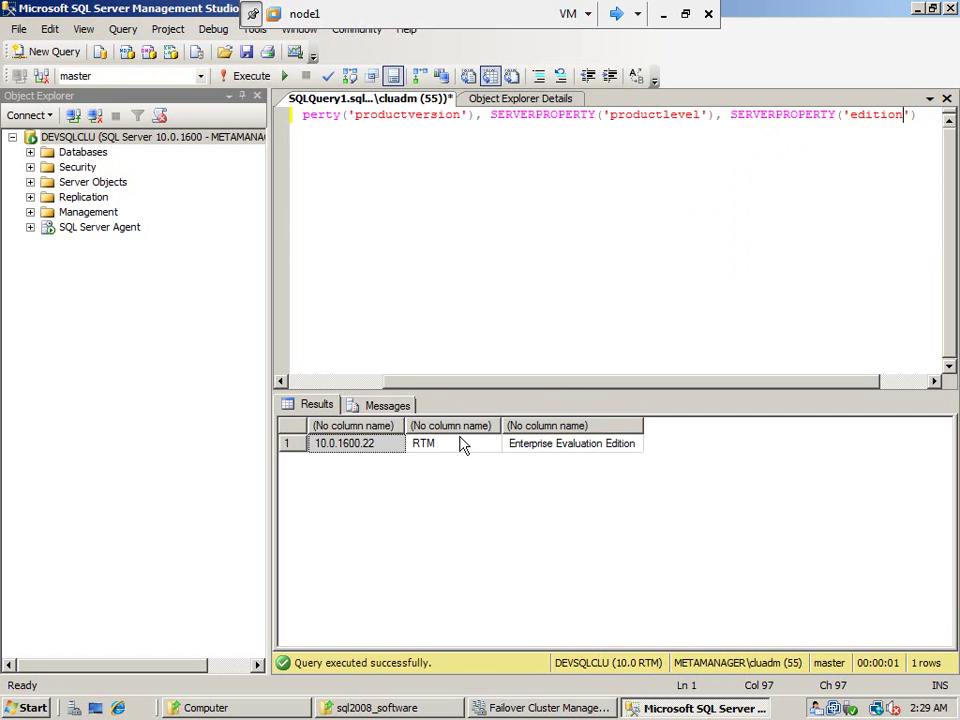
# - Examine the edition, product level and product version values in the query results
pyautogui.click(555, 447)
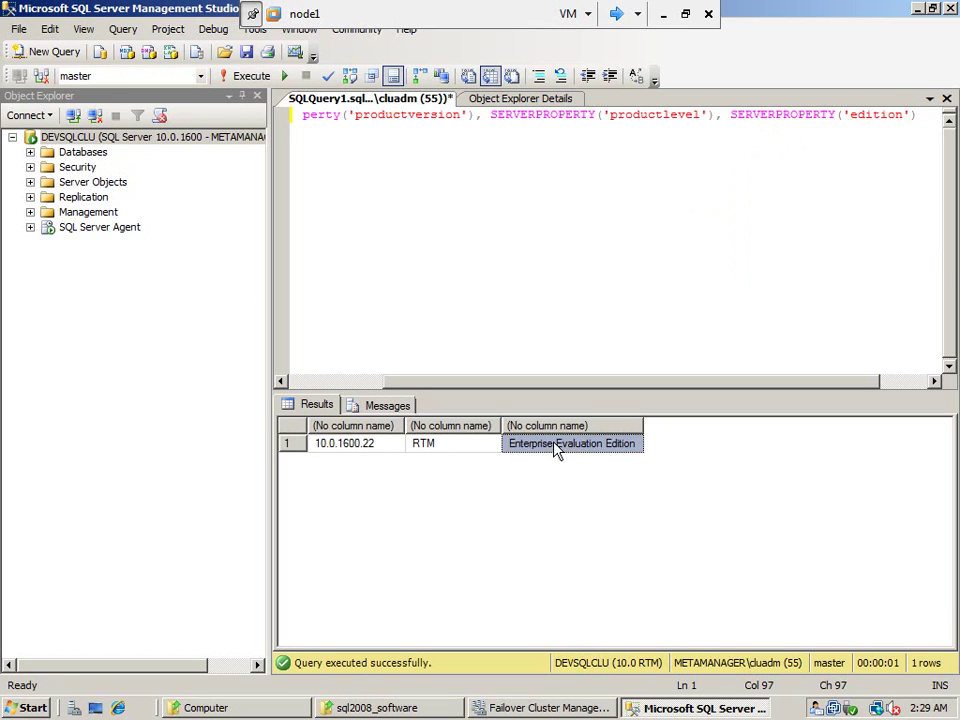
pyautogui.click(435, 448)
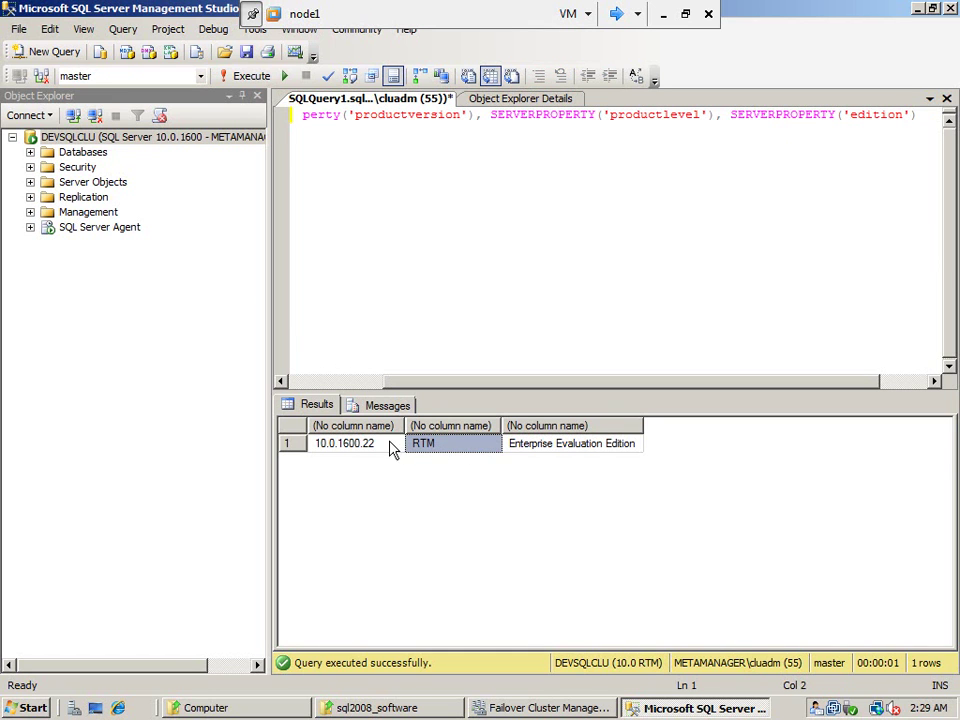
pyautogui.click(363, 452)
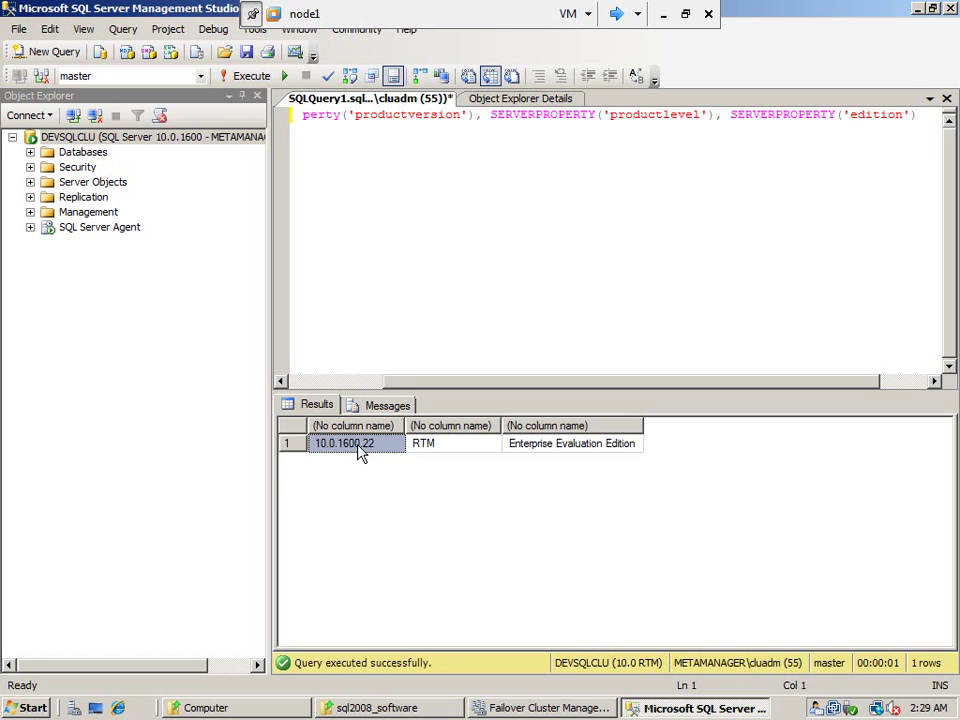
# - Below the existing query, write the statement select SERVERPROPERTY('computernamephysicalnetbios')
pyautogui.click(542, 240)
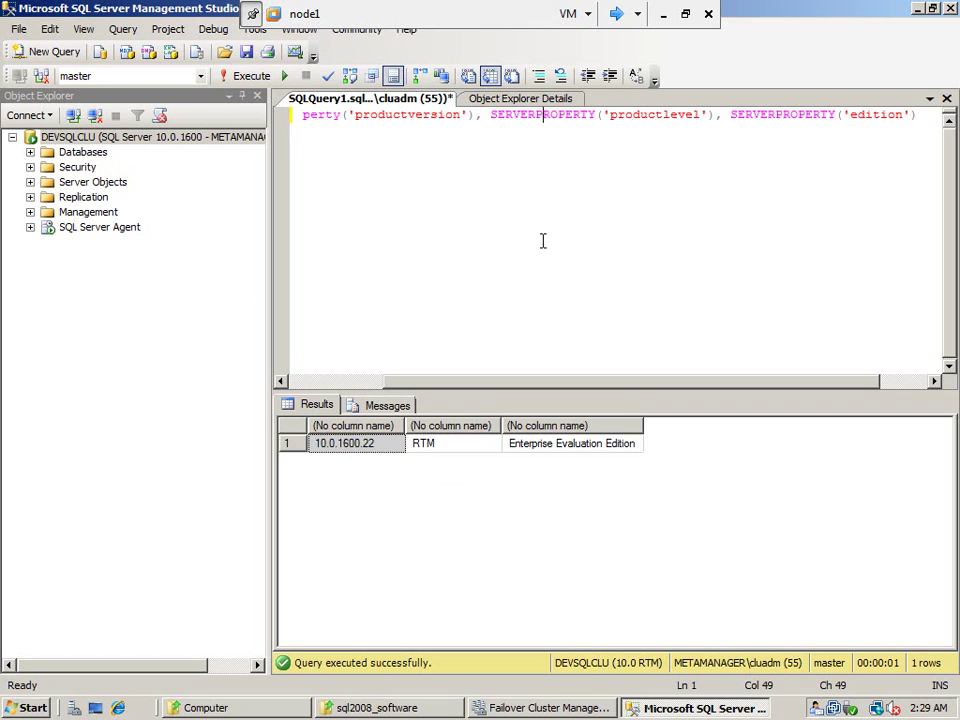
pyautogui.press('End')
pyautogui.press('Return')
pyautogui.press('Return')
pyautogui.write('select')
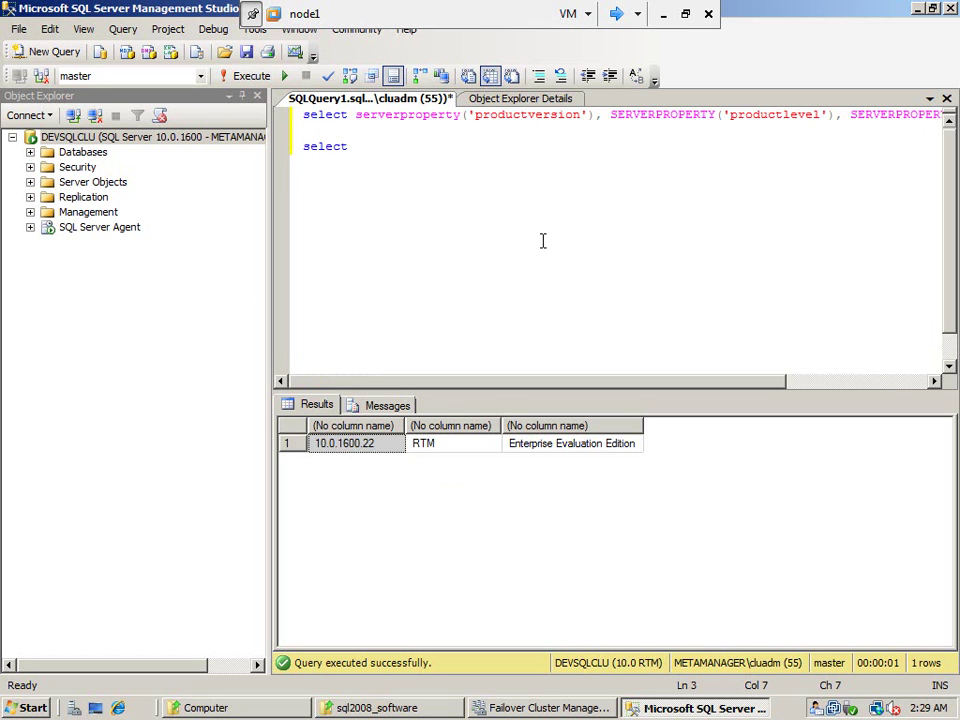
pyautogui.write(' server')
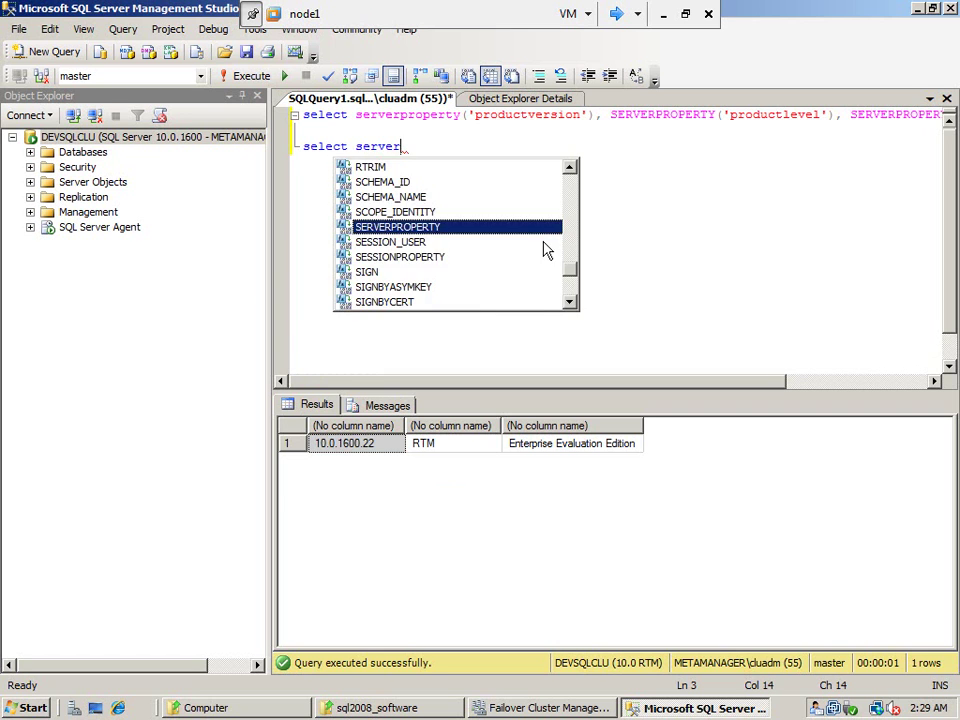
pyautogui.press('Tab')
pyautogui.write('()')
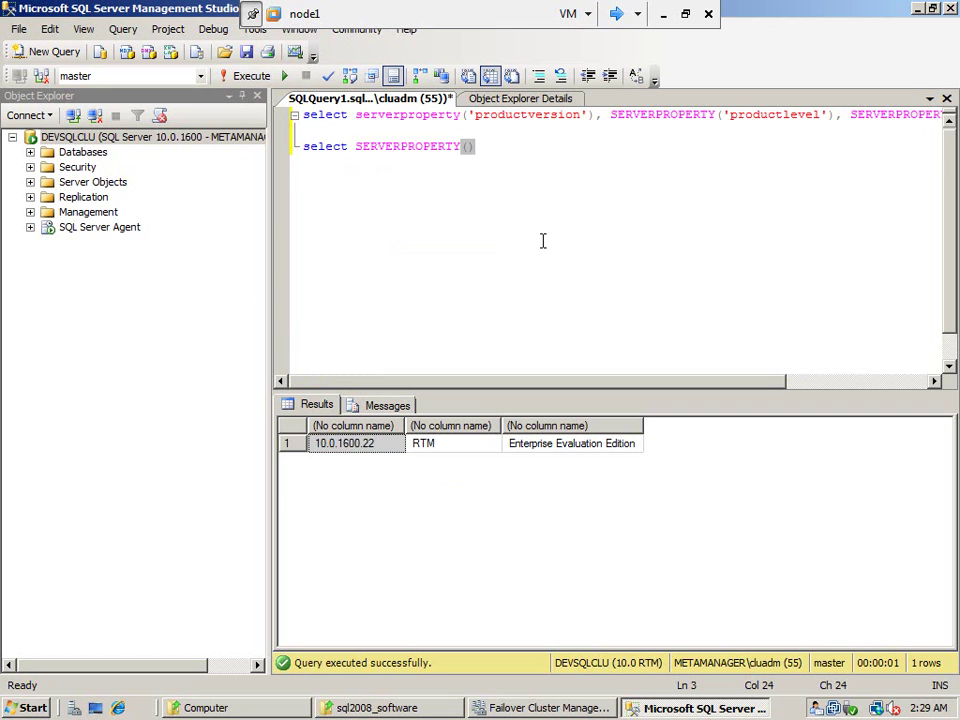
pyautogui.press('Left')
pyautogui.write("'computernamephysicalnetbios")
# - Execute only the computernamephysicalnetbios statement and copy its text
pyautogui.press('End')
pyautogui.press('Return')
pyautogui.hotkey('shift', 'Up')
pyautogui.press('F5')
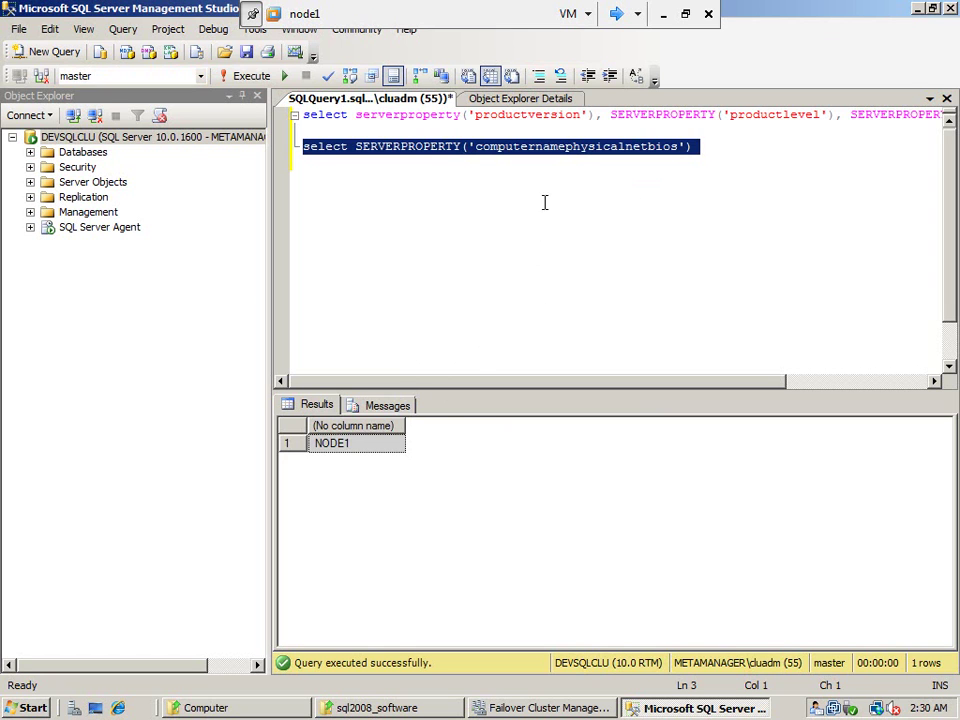
pyautogui.rightClick(536, 155)
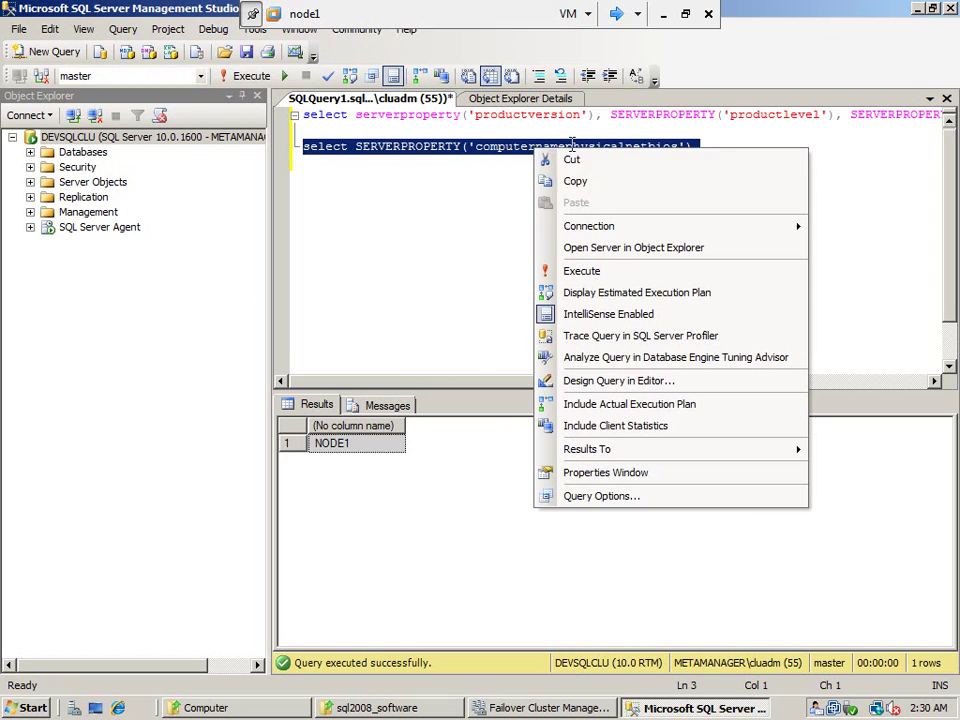
pyautogui.click(601, 184)
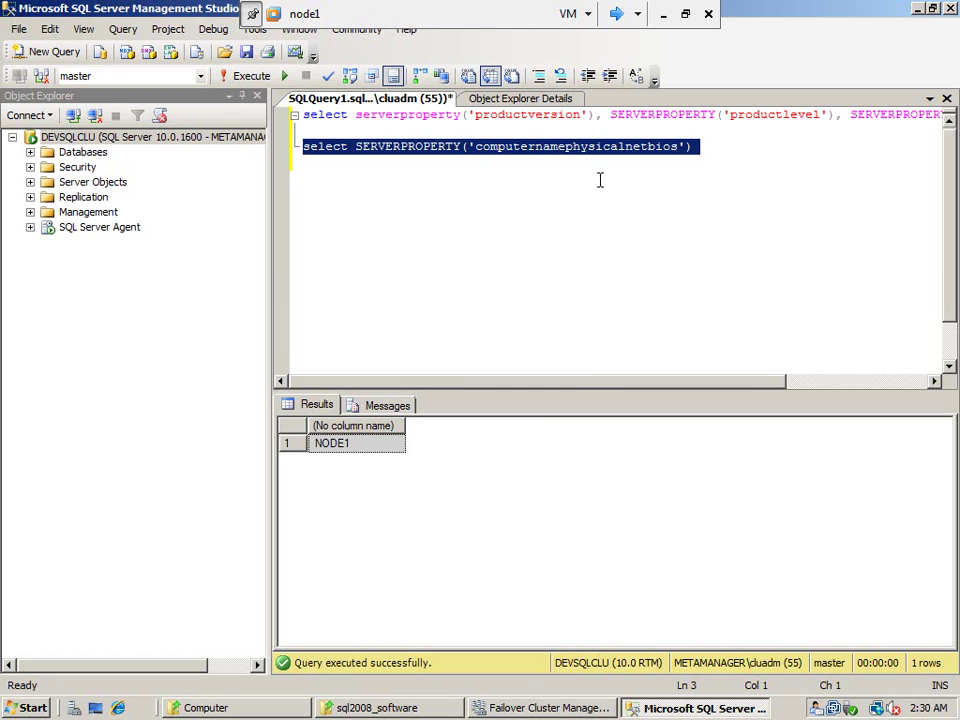
# - Switch to Failover Cluster Management and move the SQL Server (MSSQLSERVER) service to node2, confirming the move
pyautogui.click(521, 709)
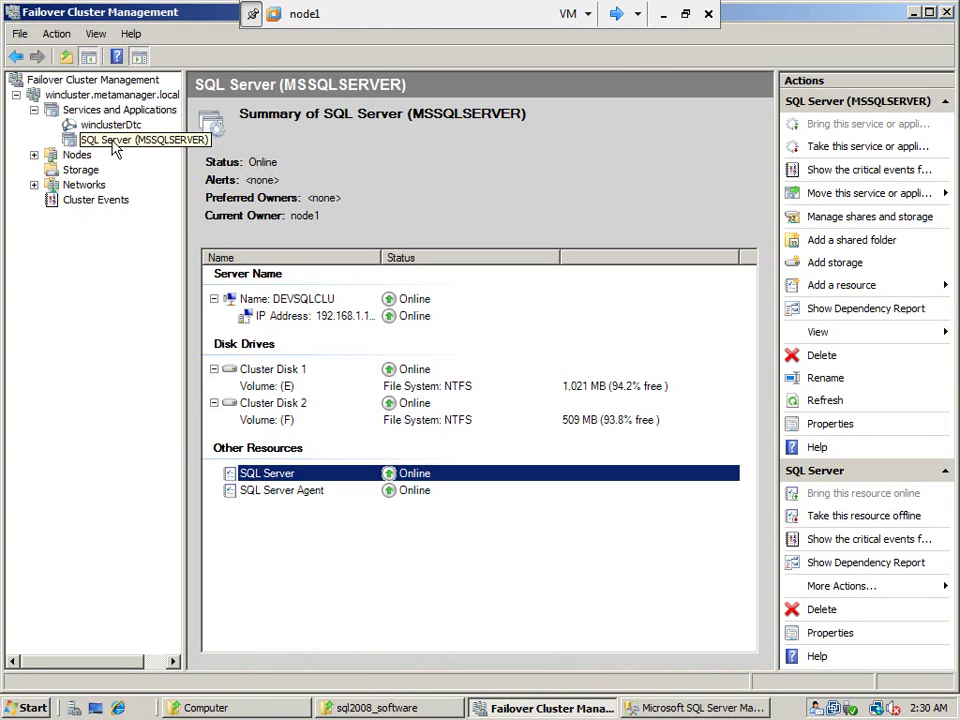
pyautogui.rightClick(114, 145)
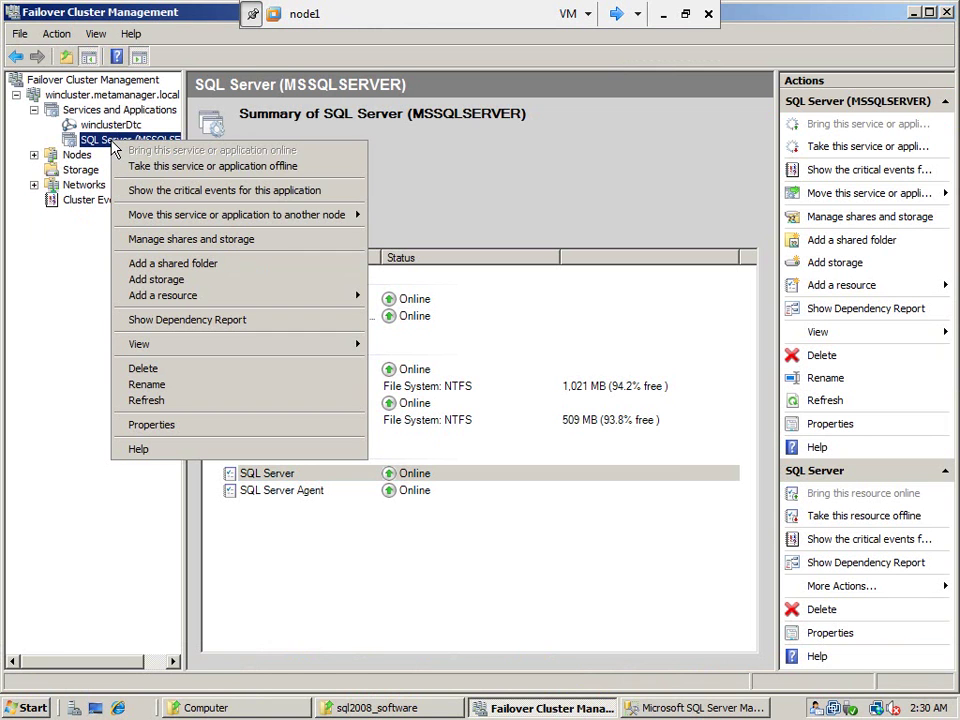
pyautogui.moveTo(303, 221)
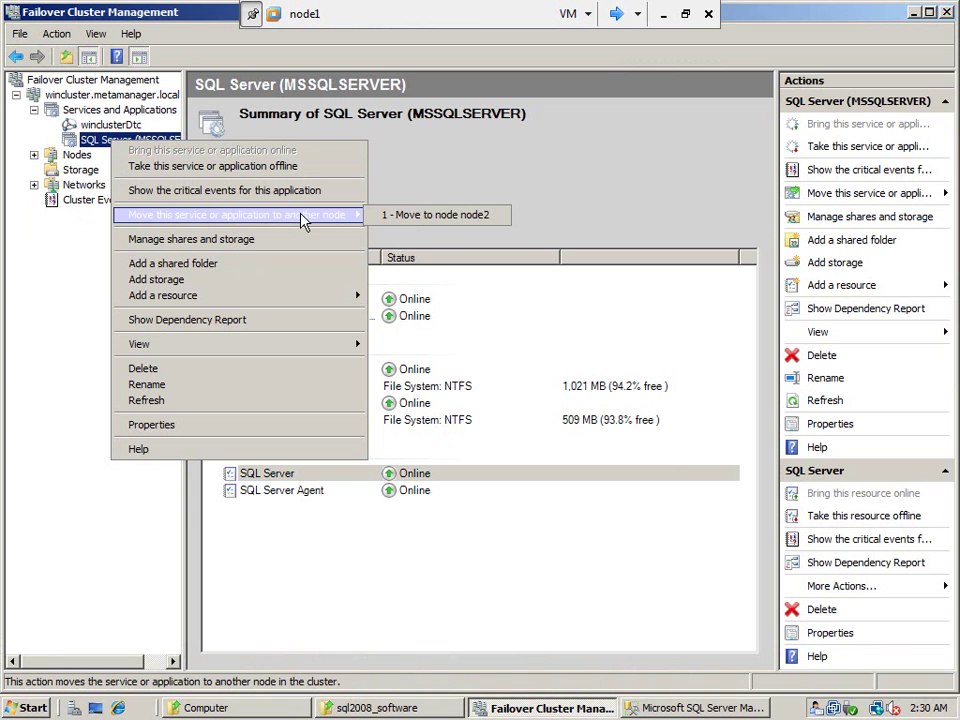
pyautogui.click(434, 218)
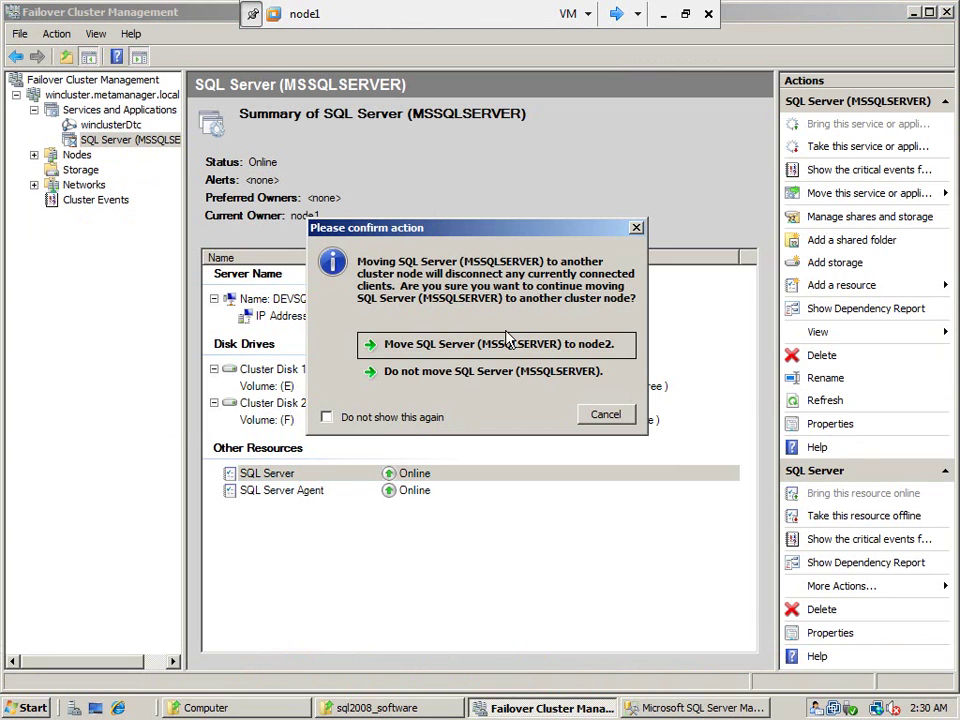
pyautogui.click(476, 344)
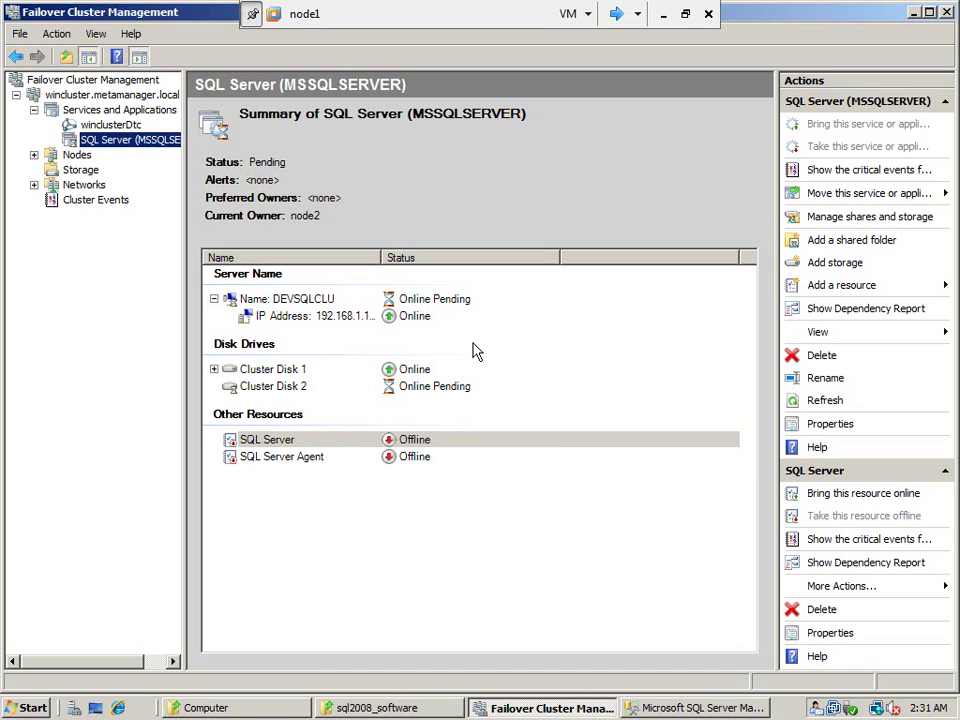
# - Refresh the SQL Server (MSSQLSERVER) service repeatedly to check its current owner and the status of its resources
pyautogui.rightClick(145, 149)
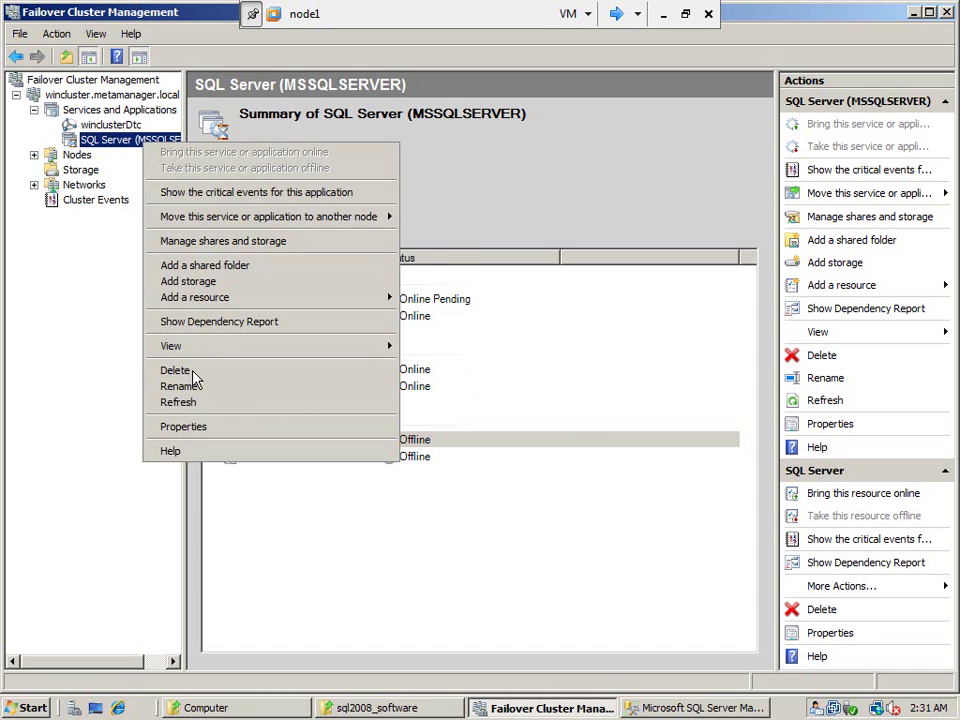
pyautogui.click(195, 410)
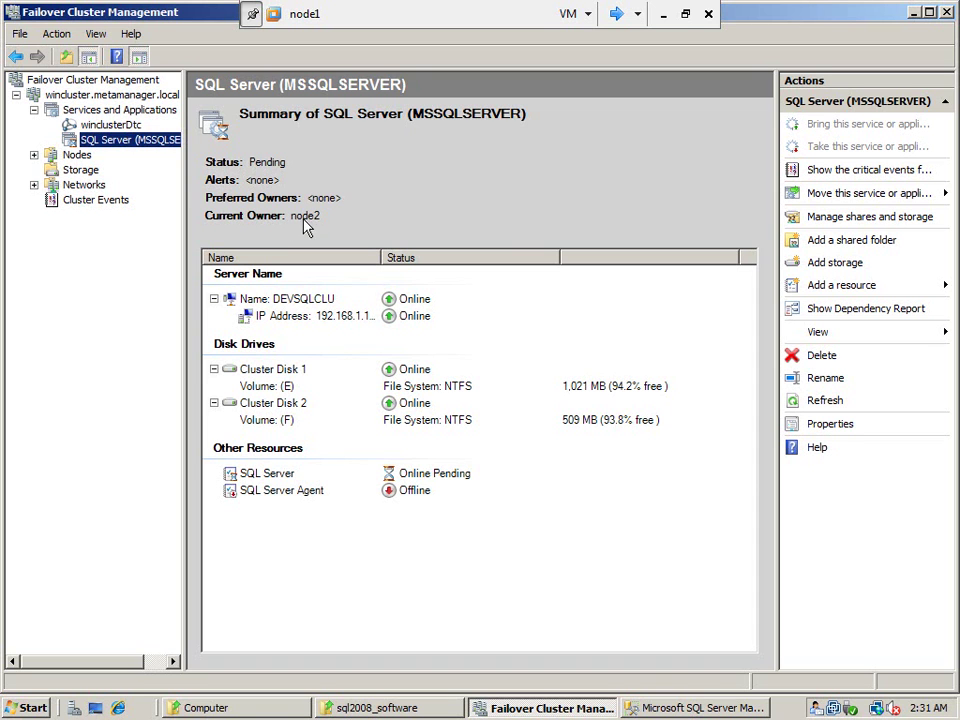
pyautogui.rightClick(137, 142)
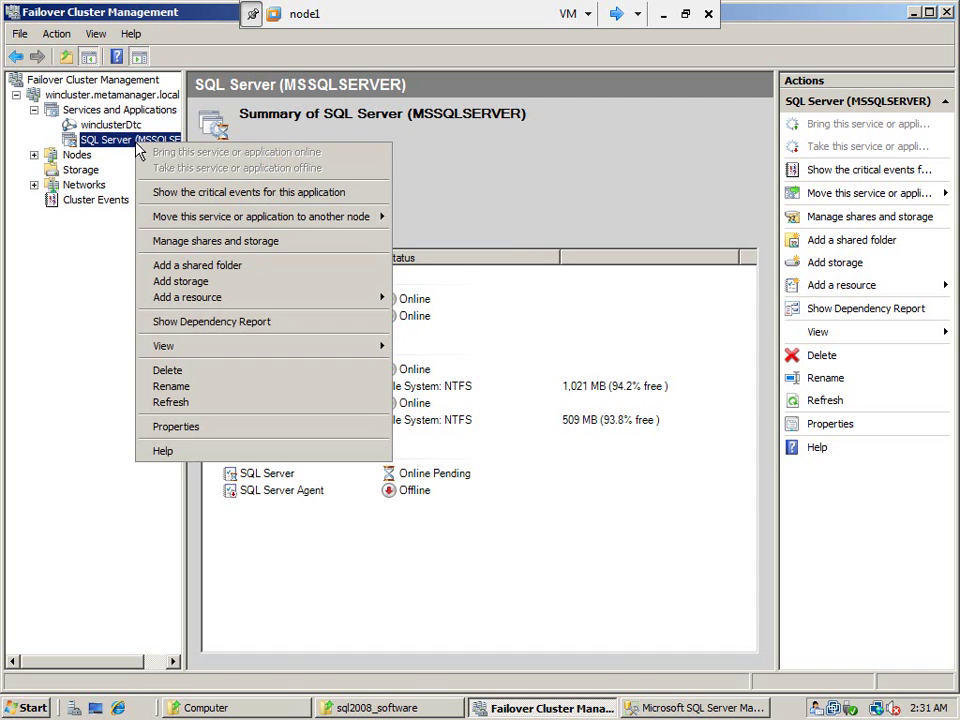
pyautogui.click(185, 408)
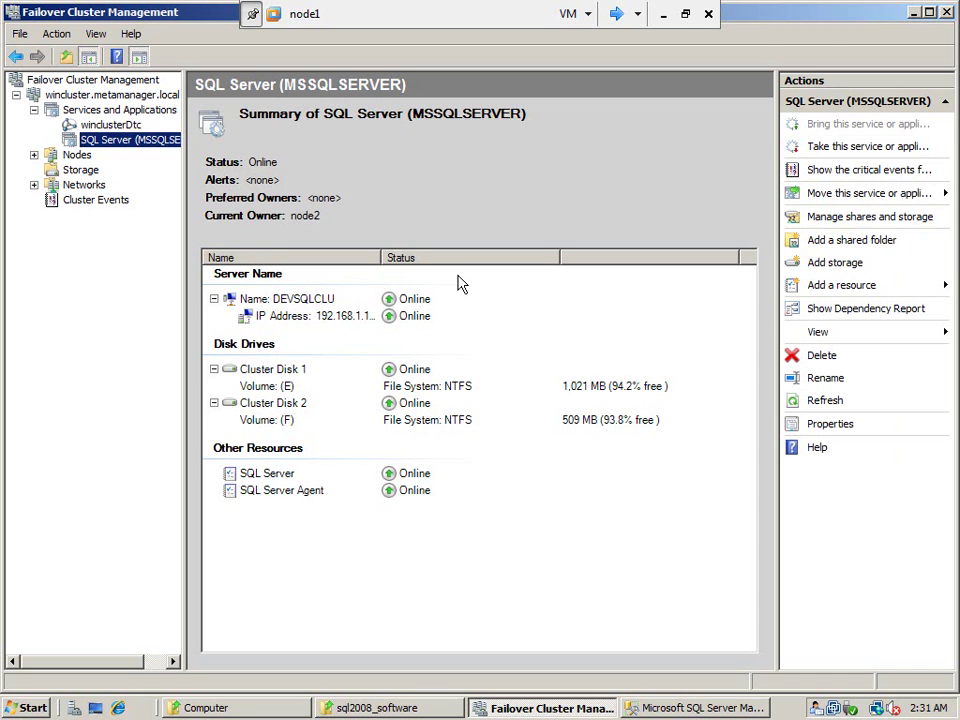
pyautogui.rightClick(137, 146)
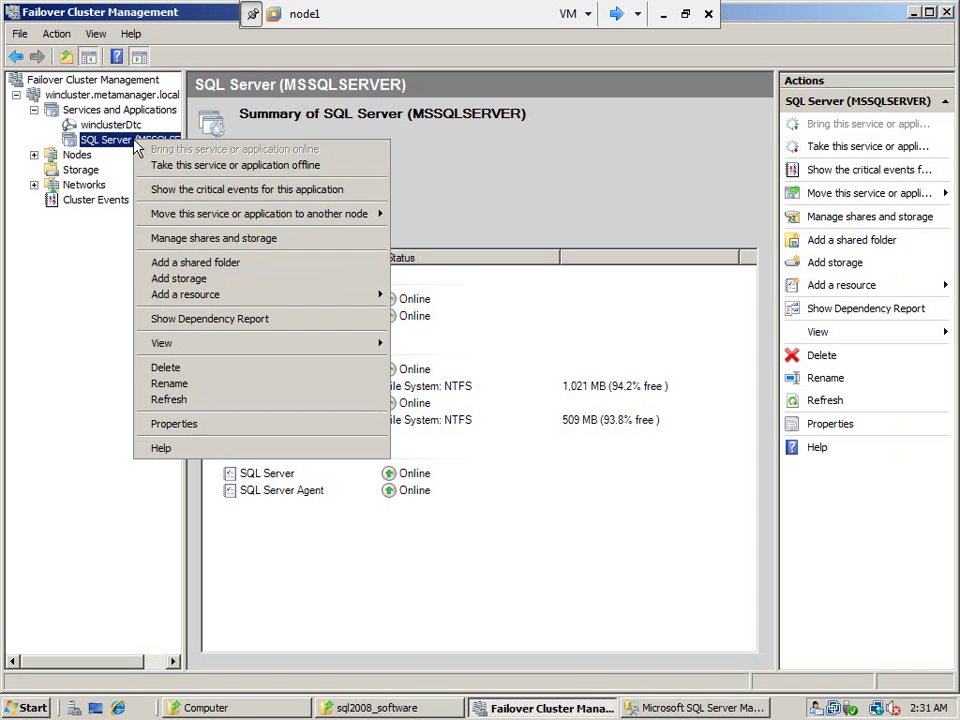
pyautogui.click(240, 401)
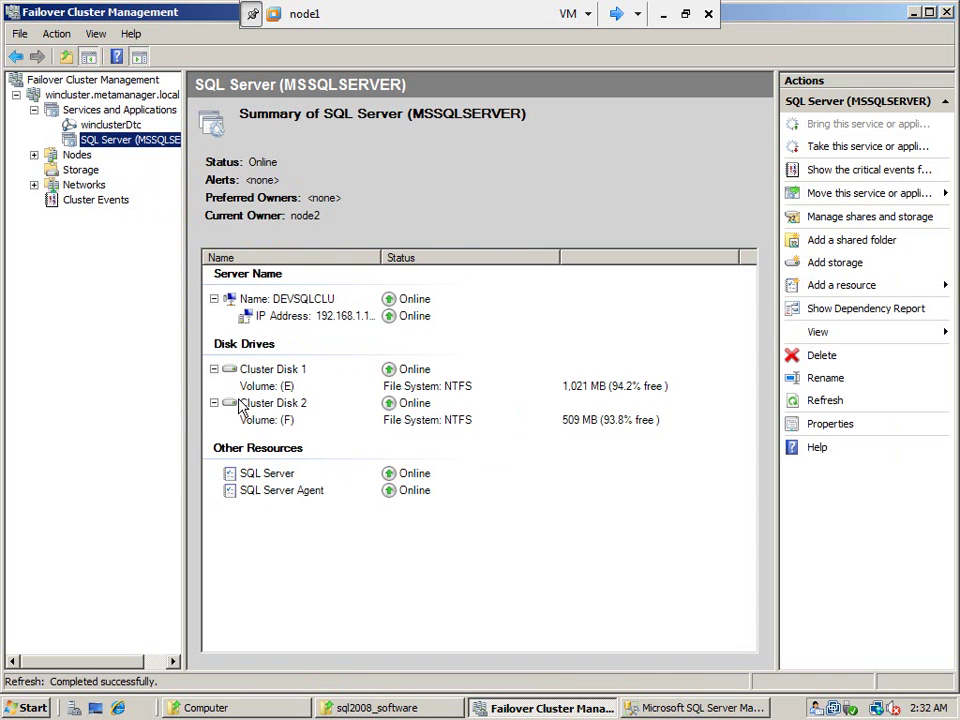
# - Switch to SQL Server Management Studio, rerun the selected computernamephysicalnetbios query until it reconnects, and check the returned node name
pyautogui.click(678, 708)
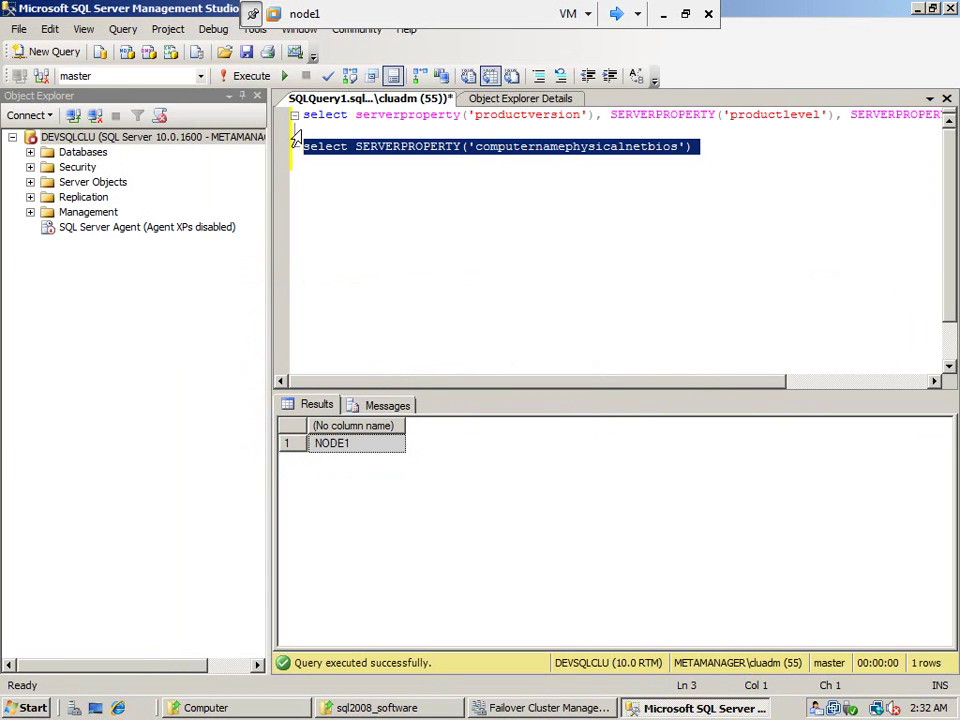
pyautogui.click(255, 77)
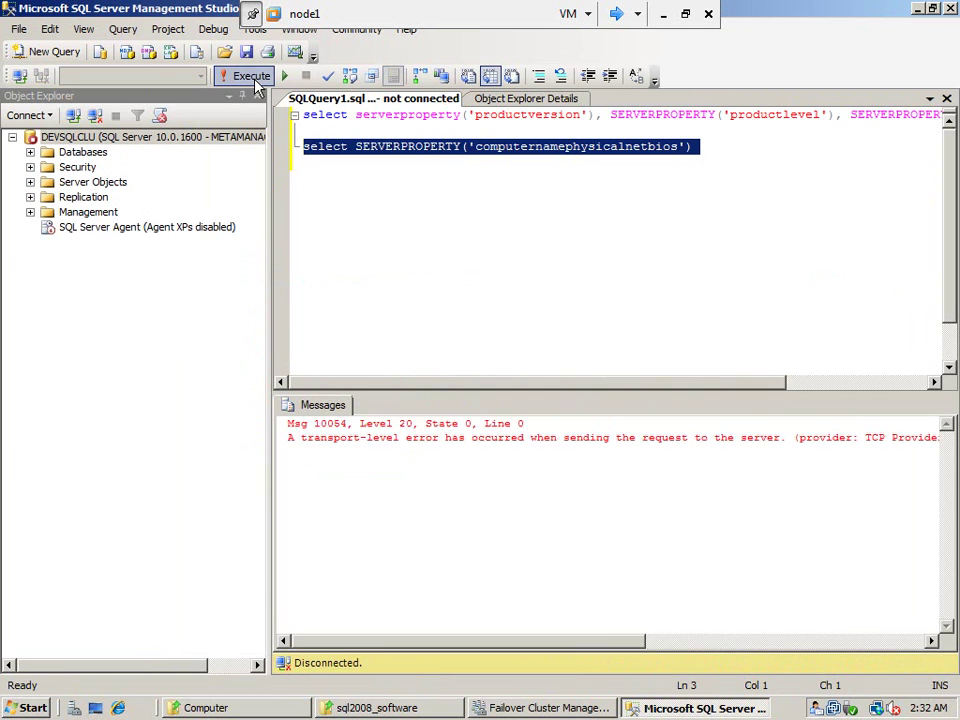
pyautogui.click(255, 78)
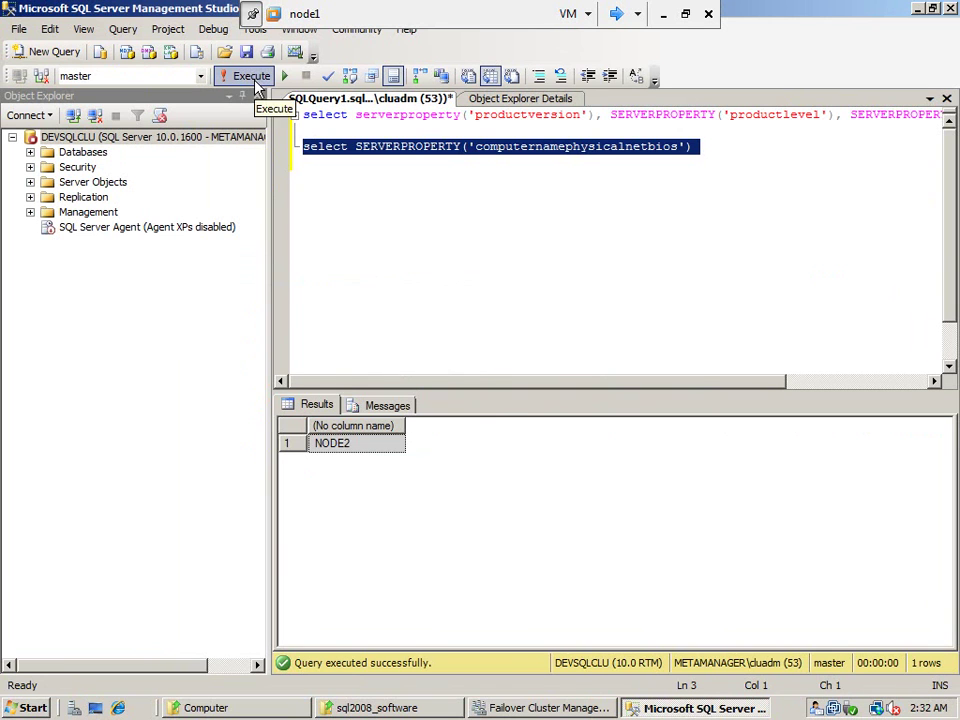
pyautogui.click(352, 448)
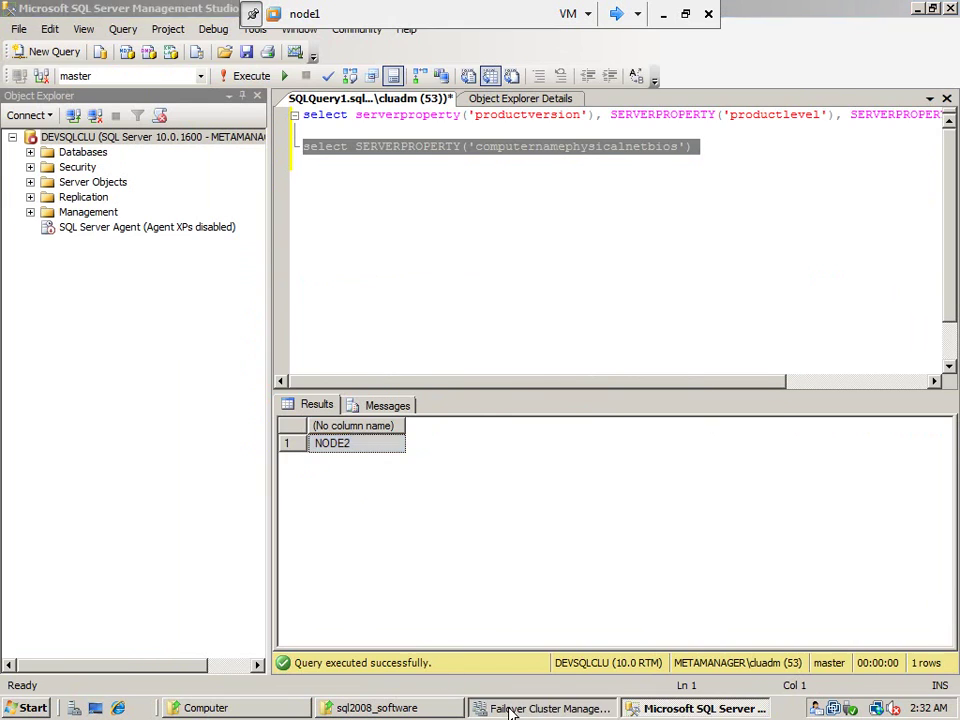
# - Switch to Failover Cluster Management and examine the status of the cluster nodes and the owner node of each storage disk
pyautogui.click(545, 708)
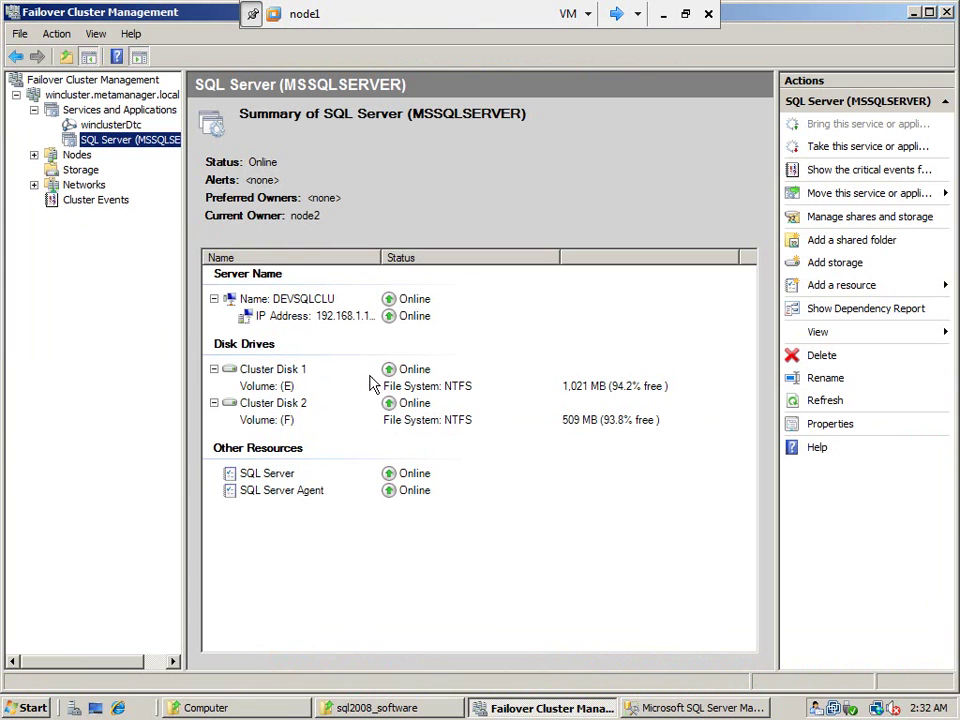
pyautogui.click(80, 158)
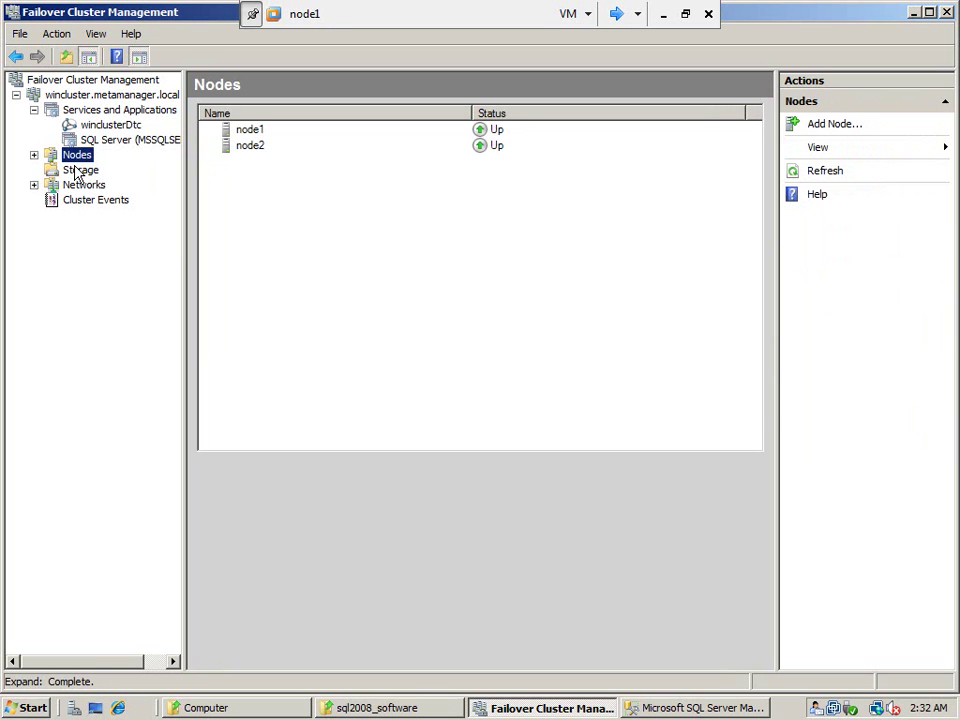
pyautogui.click(78, 170)
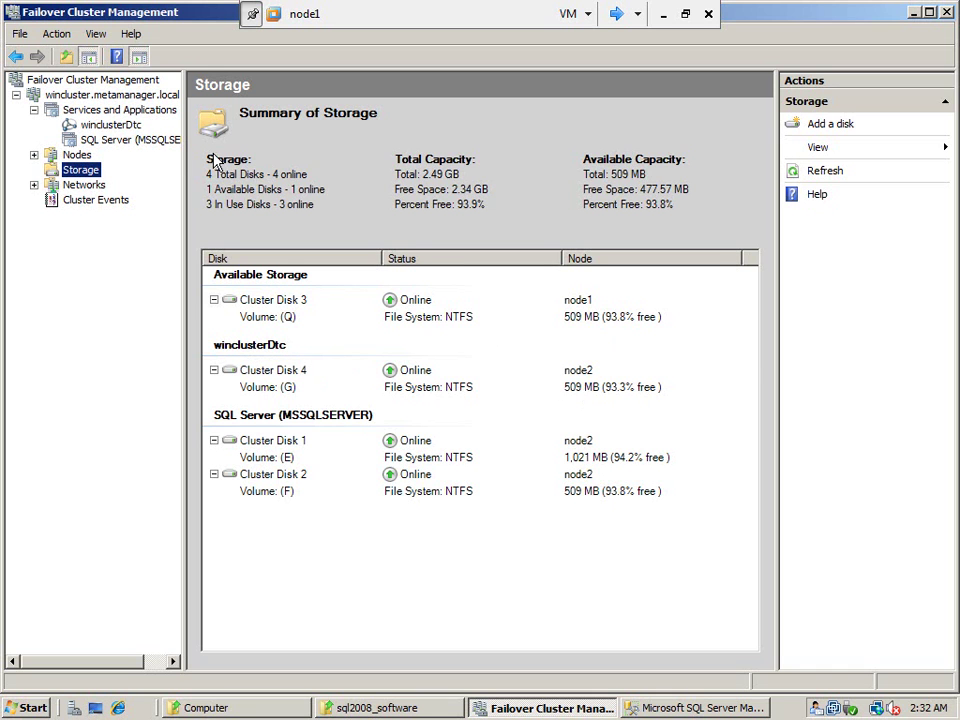
# - Move the winclusterDtc service to node1 and confirm the move
pyautogui.rightClick(127, 125)
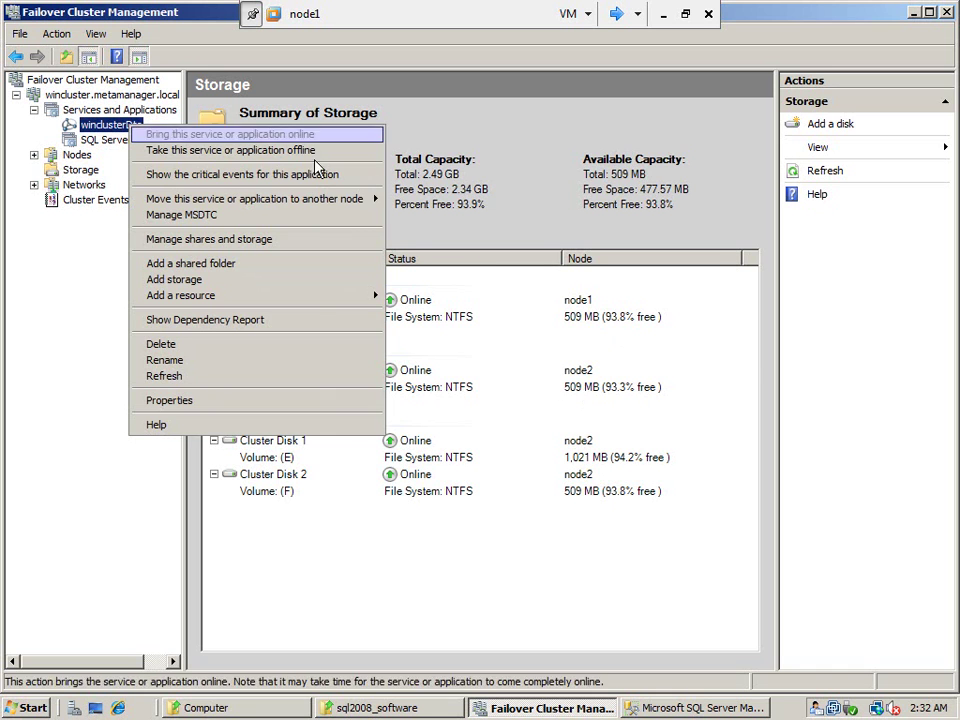
pyautogui.moveTo(355, 209)
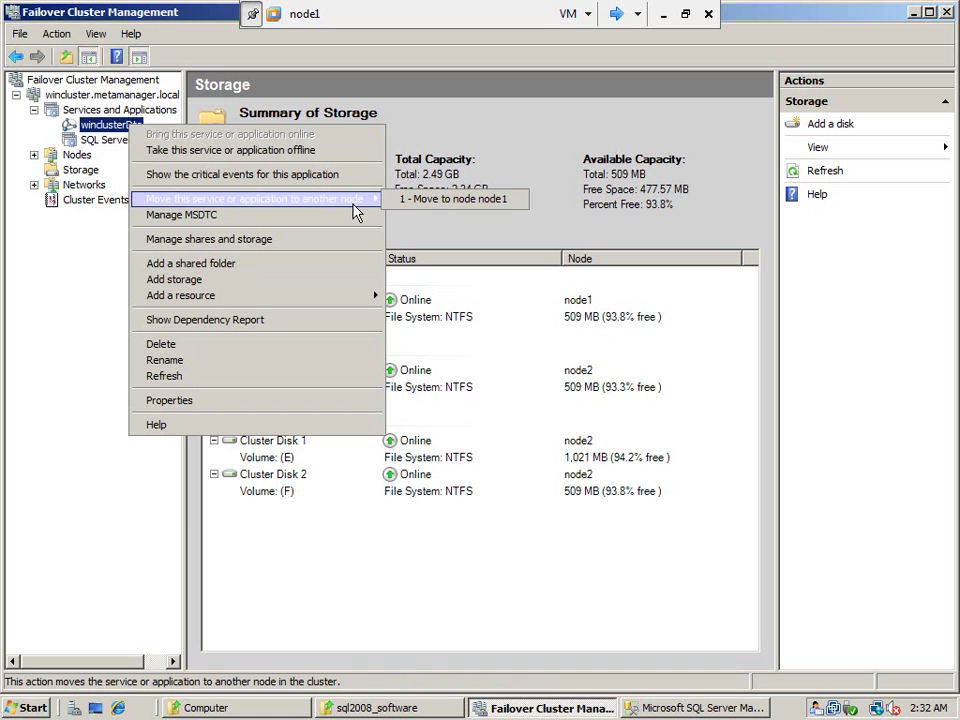
pyautogui.click(418, 209)
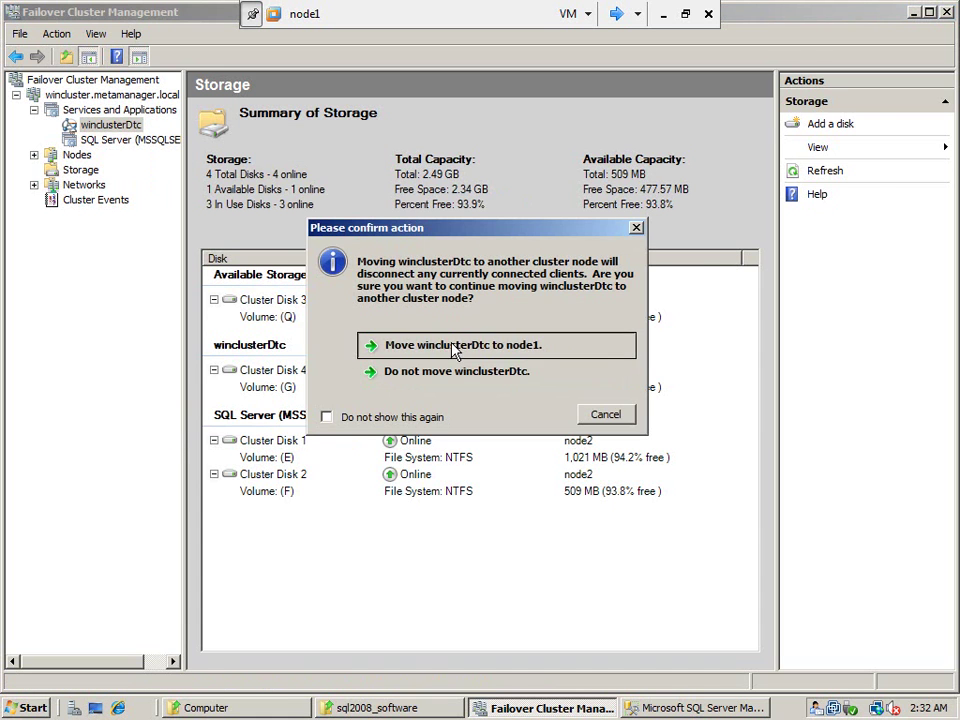
pyautogui.click(440, 349)
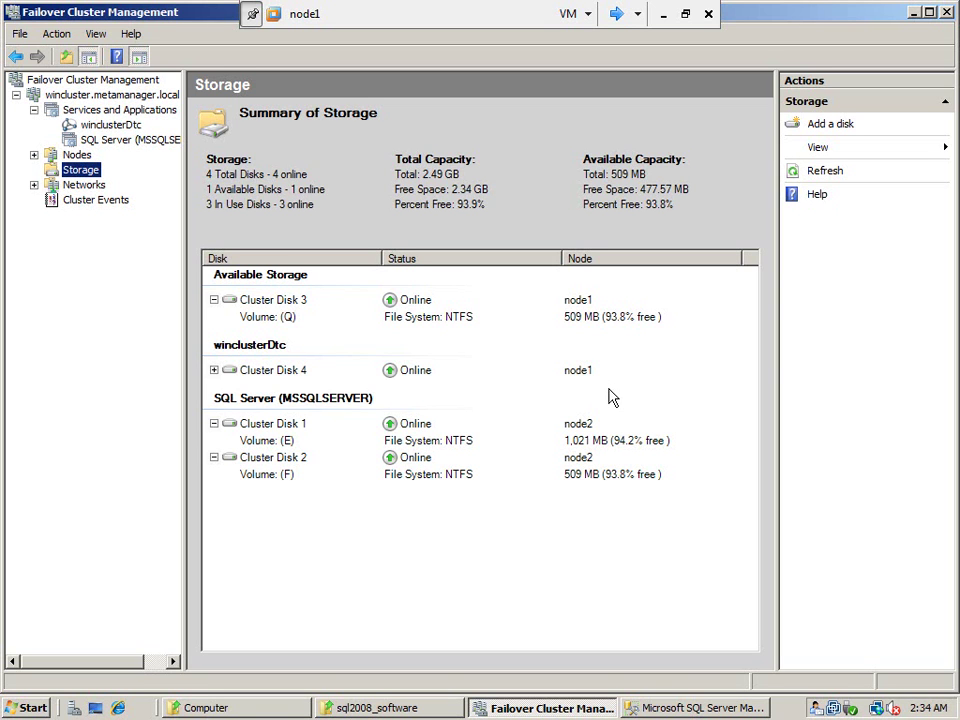
# - Add Cluster Disk 3 as storage to the SQL Server (MSSQLSERVER) service
pyautogui.click(100, 141)
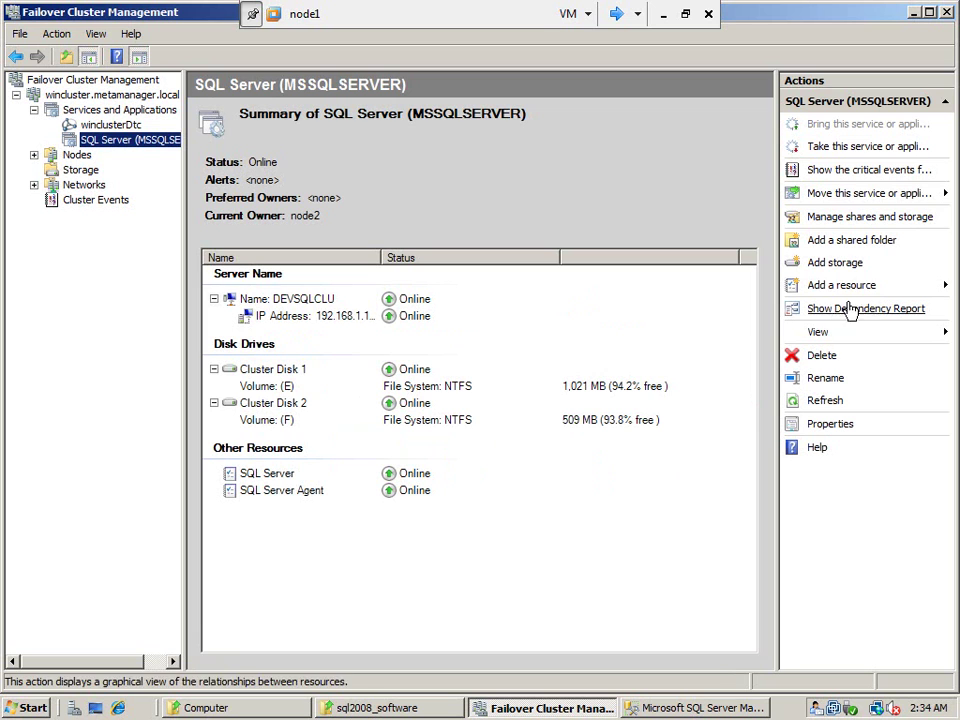
pyautogui.click(846, 264)
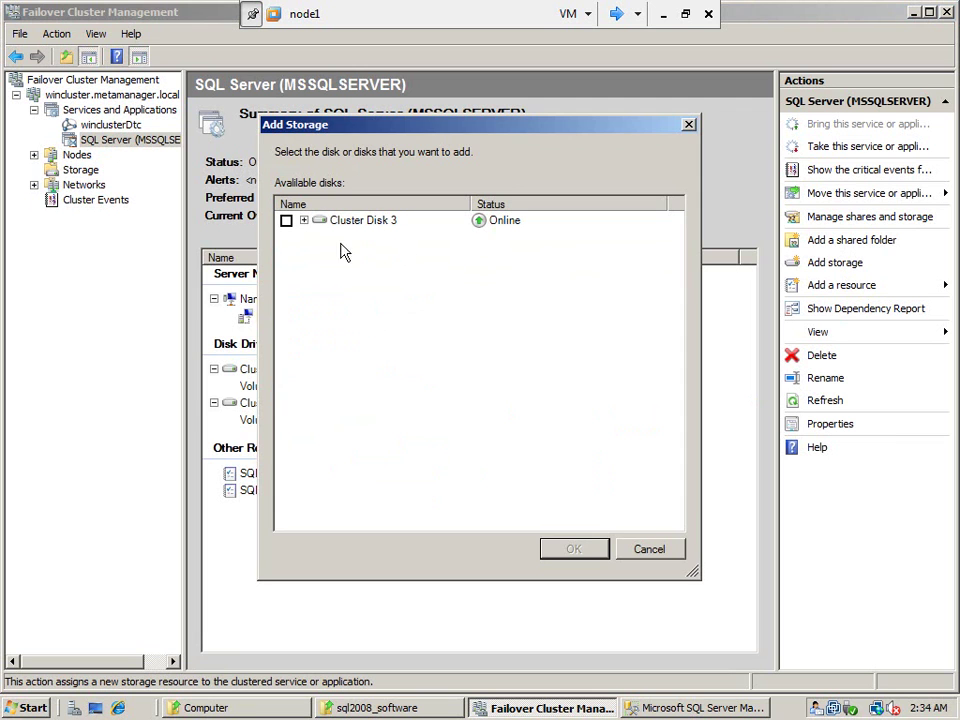
pyautogui.click(309, 227)
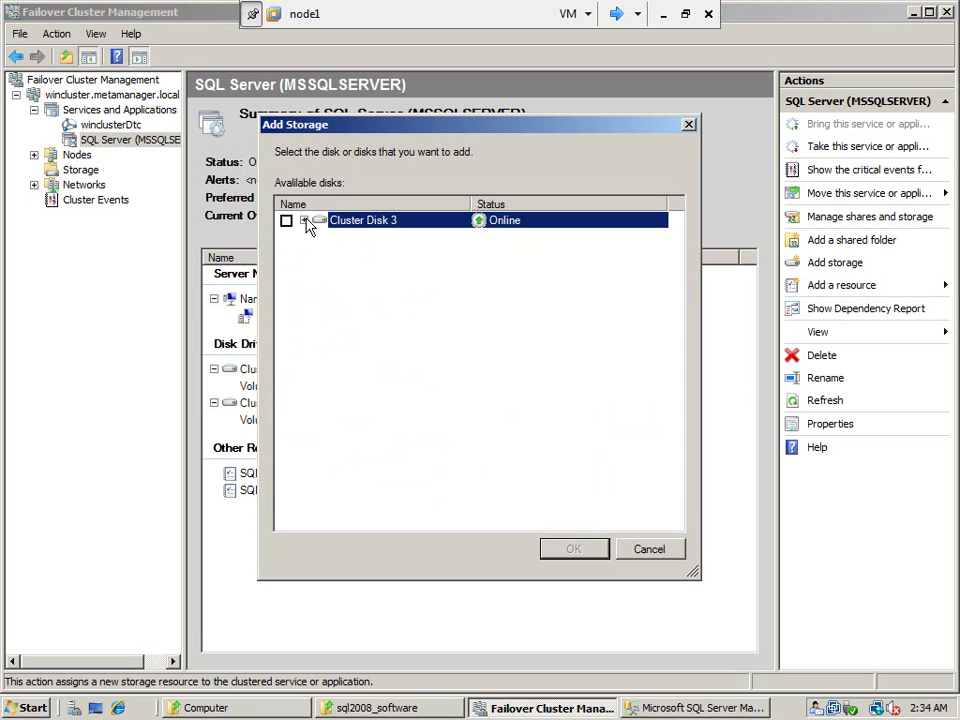
pyautogui.click(286, 220)
pyautogui.click(576, 555)
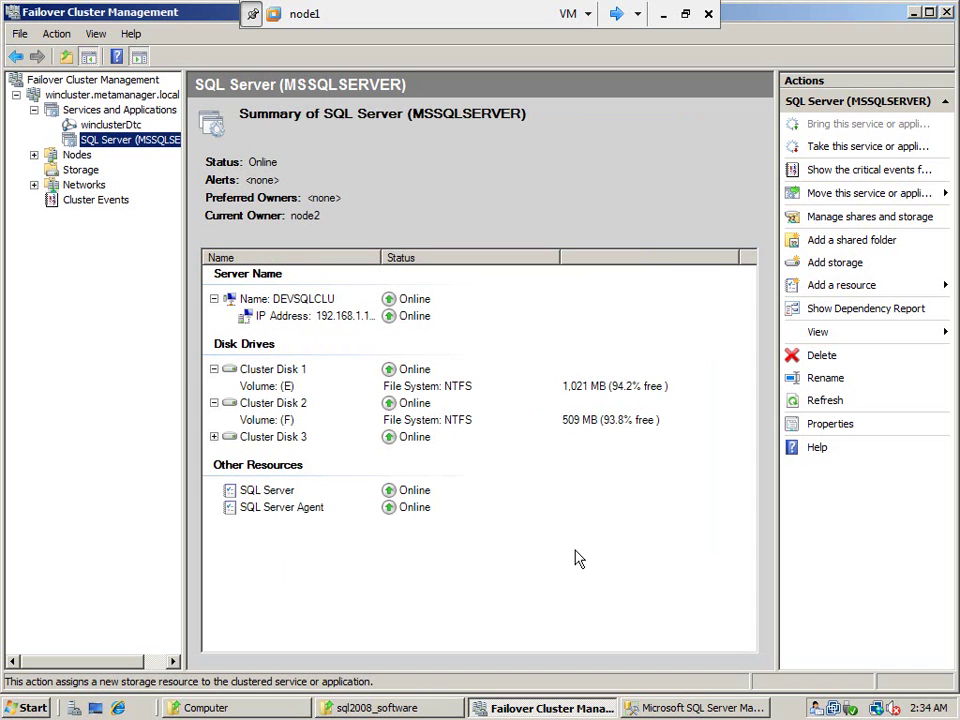
# - Remove Cluster Disk 3 from the SQL Server (MSSQLSERVER) service and confirm the removal
pyautogui.rightClick(300, 440)
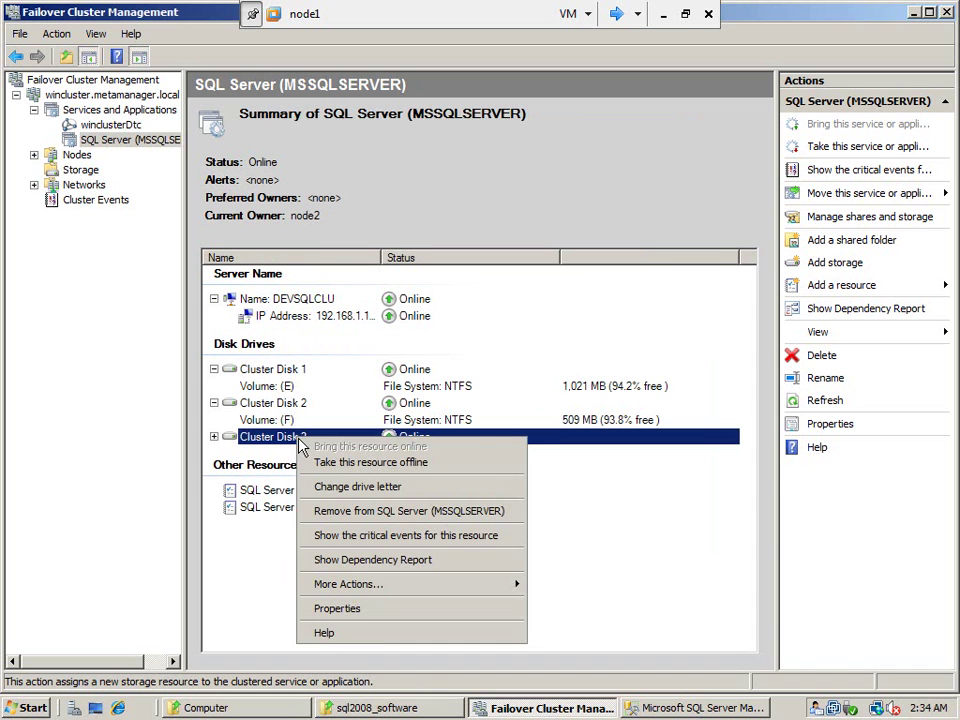
pyautogui.click(463, 513)
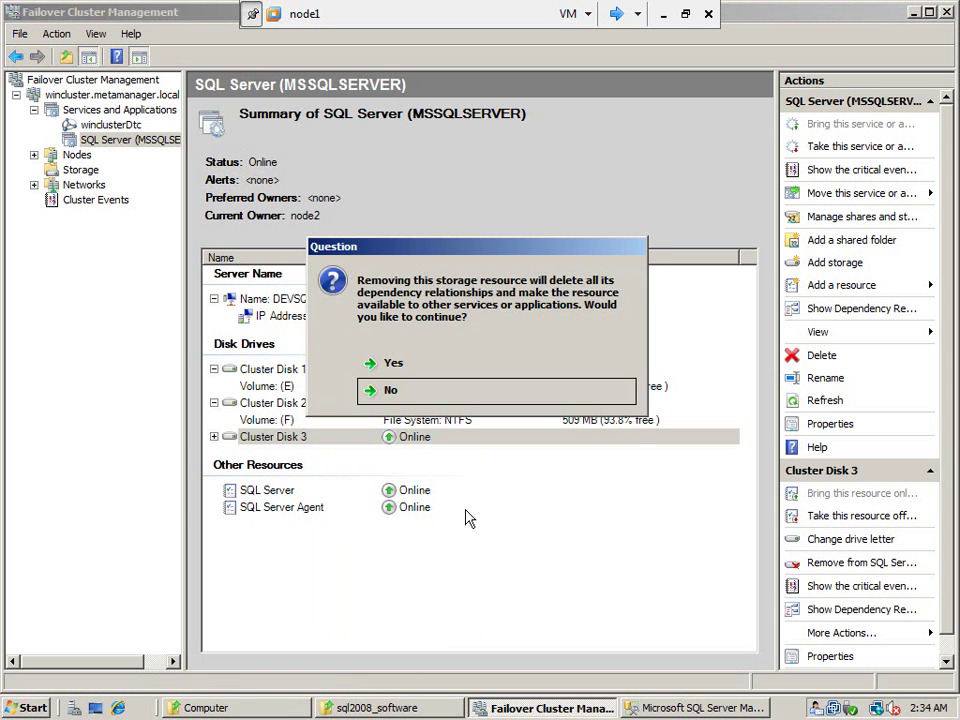
pyautogui.click(422, 363)
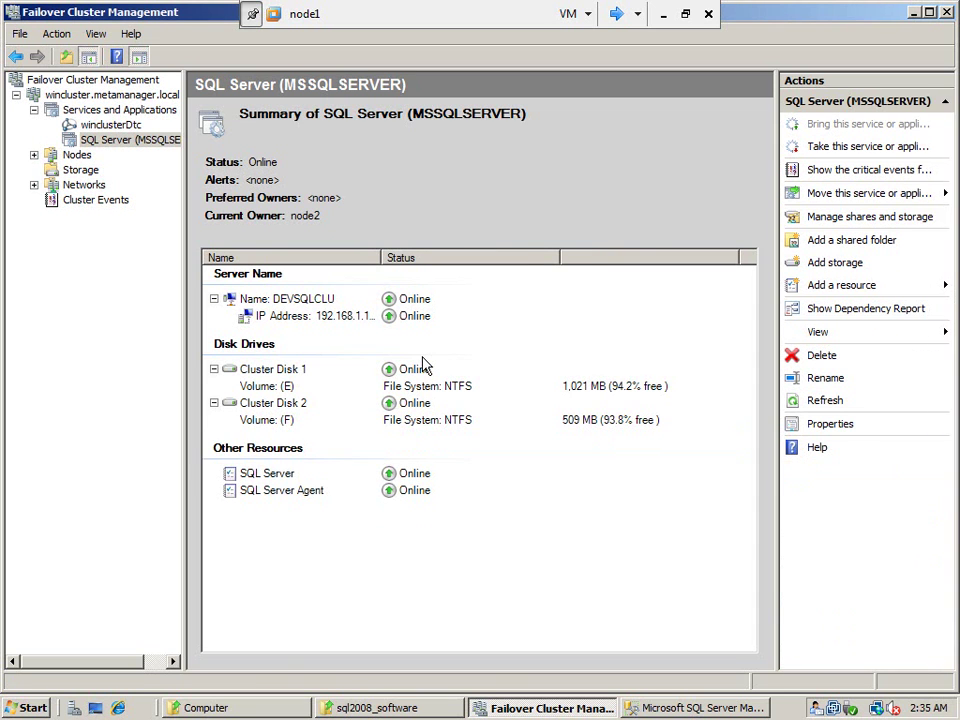
# - Check the cluster's storage summary on node1, refreshing it and revisiting the node list to reload the disk details
pyautogui.click(88, 174)
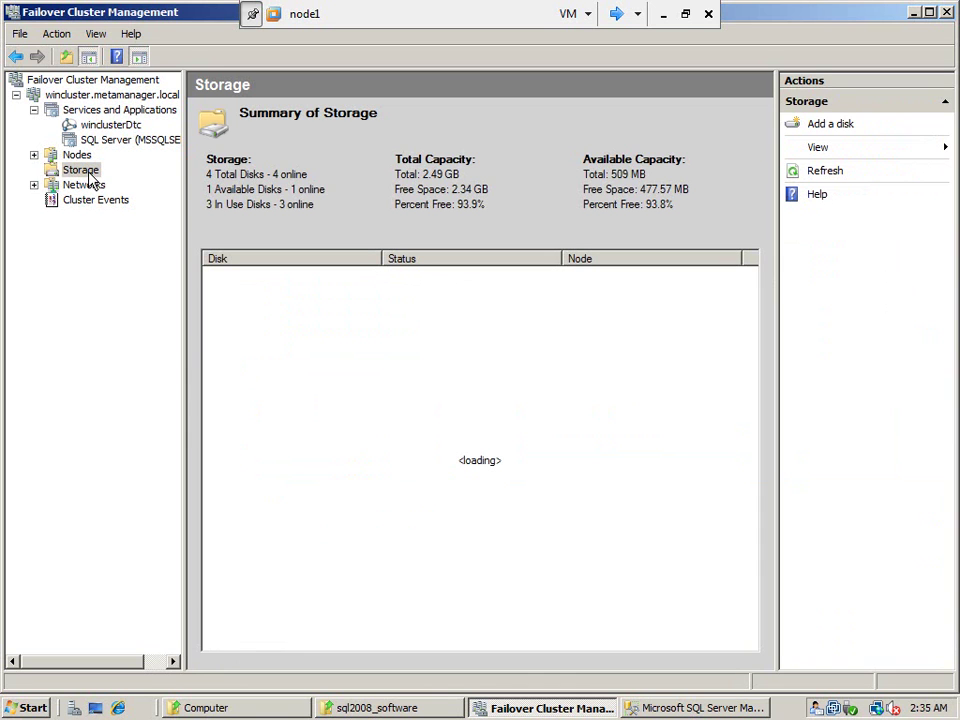
pyautogui.rightClick(89, 177)
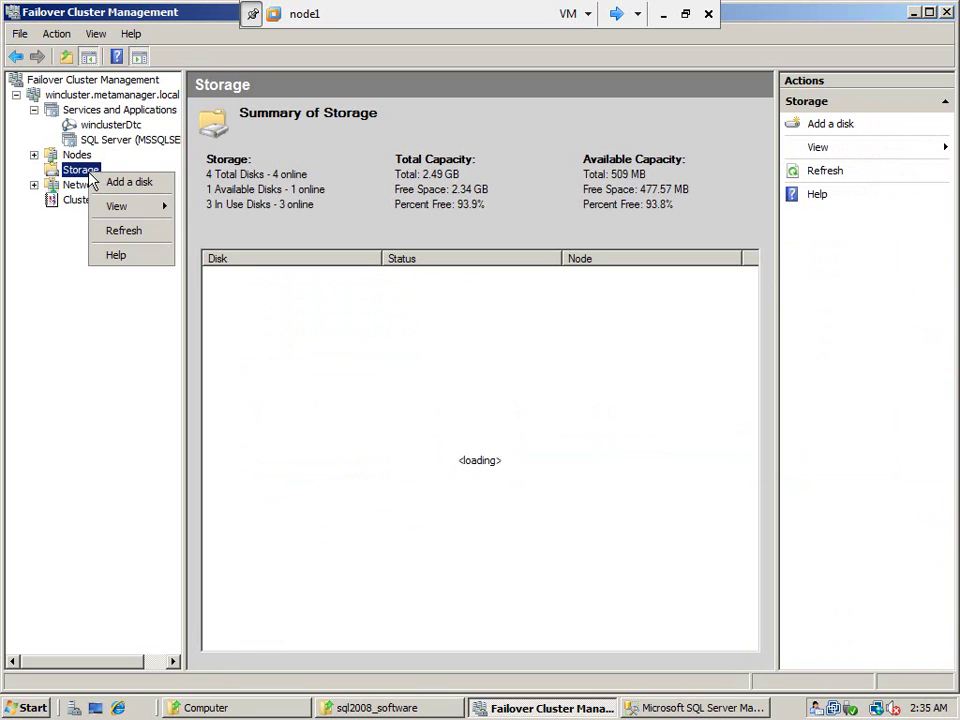
pyautogui.click(122, 232)
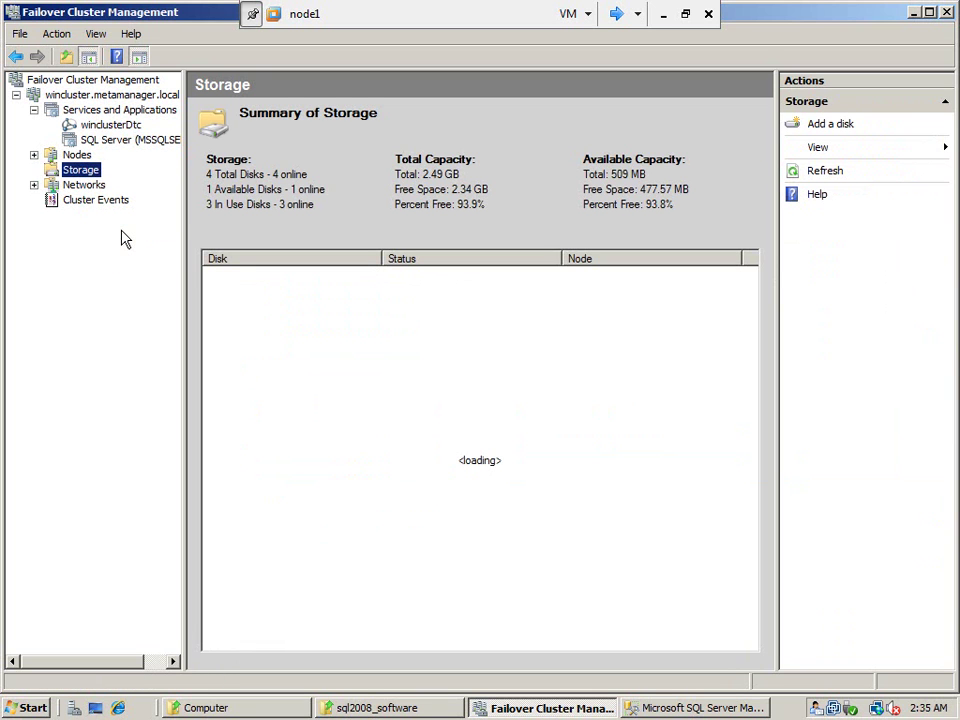
pyautogui.click(78, 156)
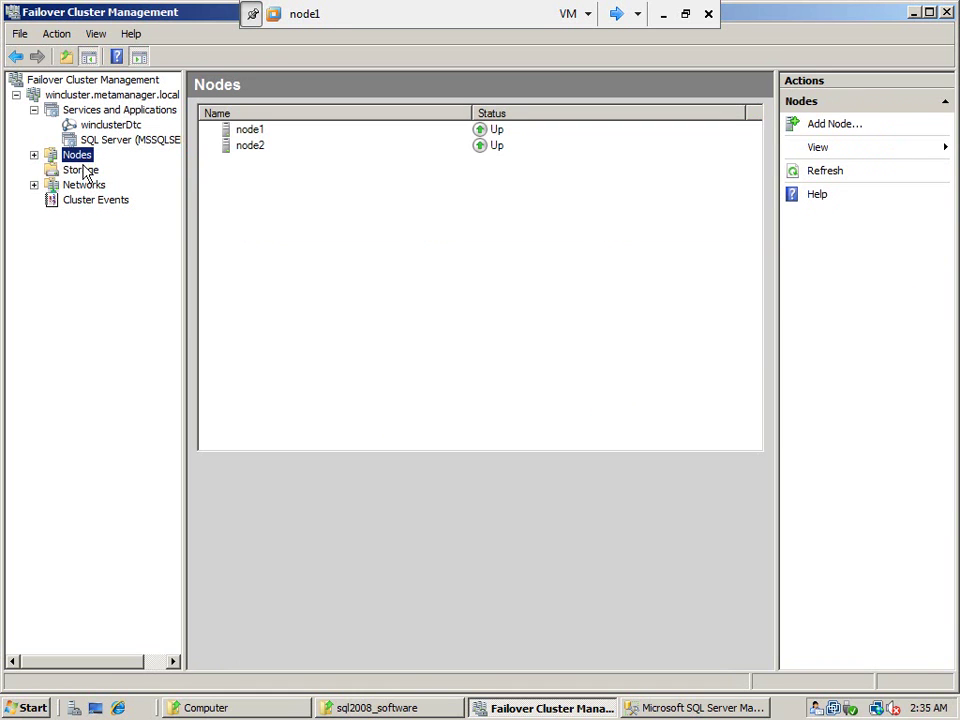
pyautogui.click(85, 170)
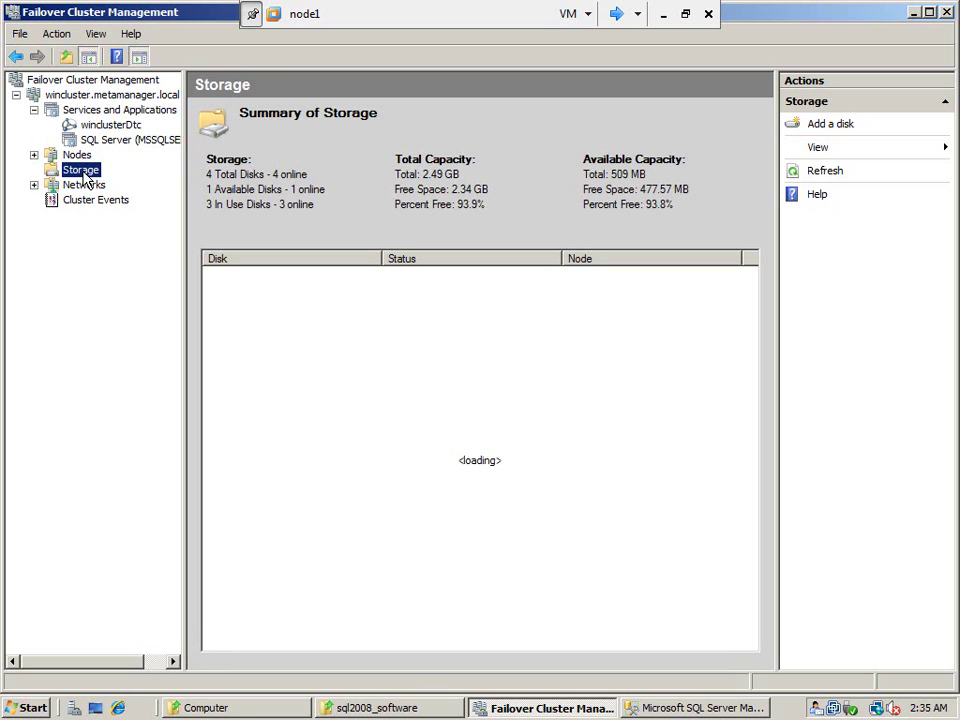
pyautogui.rightClick(85, 176)
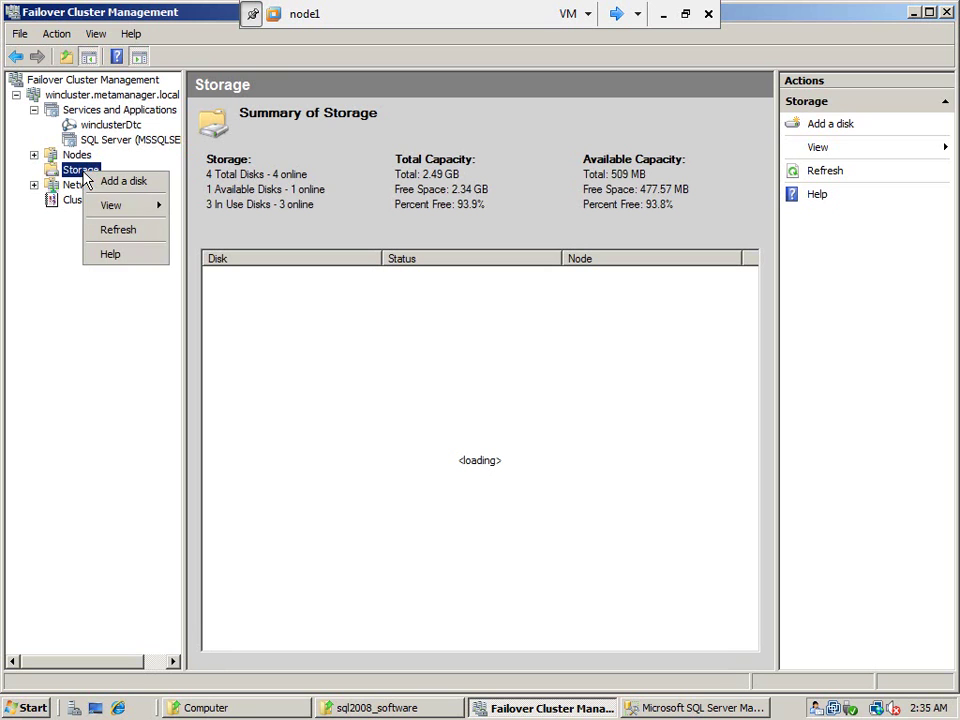
pyautogui.click(137, 244)
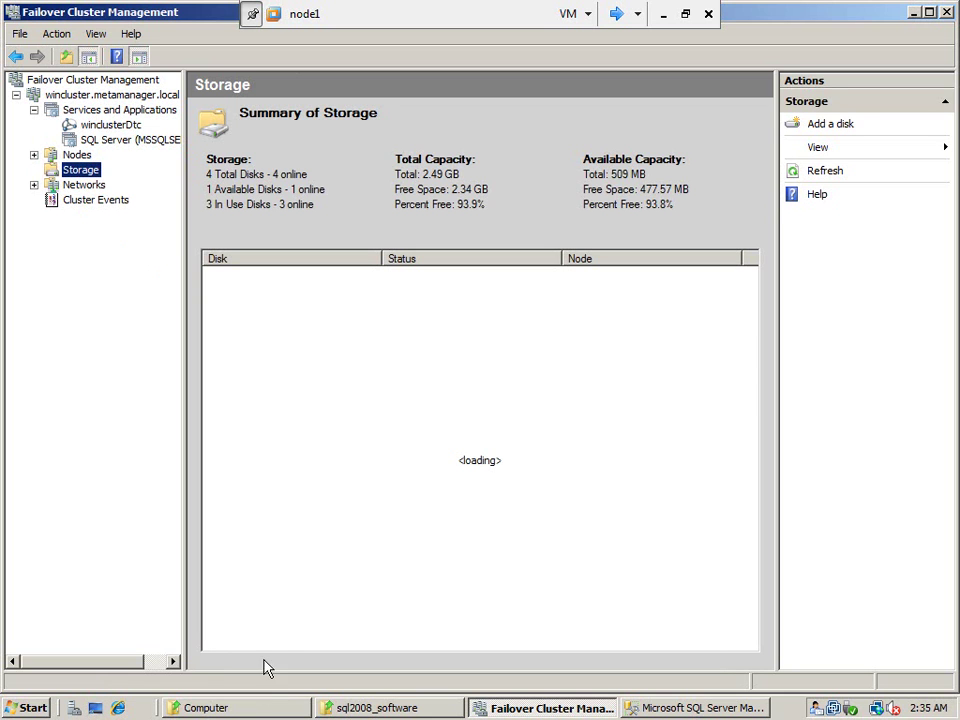
# - Compare the clustered drives available in Windows Explorer's Computer view on node1 and on node2
pyautogui.click(250, 708)
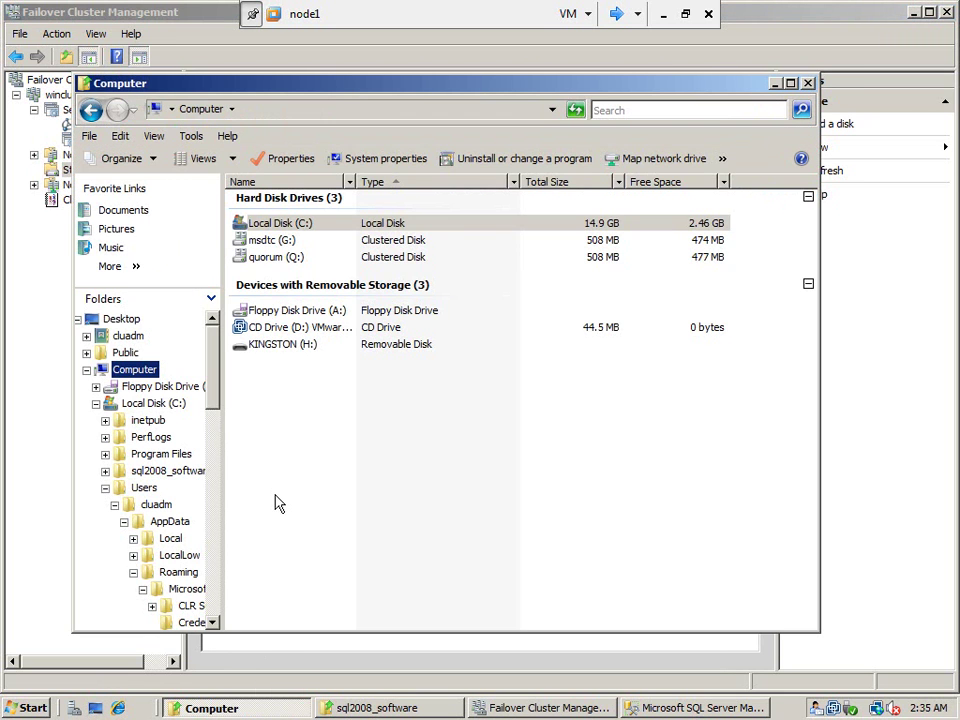
pyautogui.click(615, 14)
pyautogui.click(615, 14)
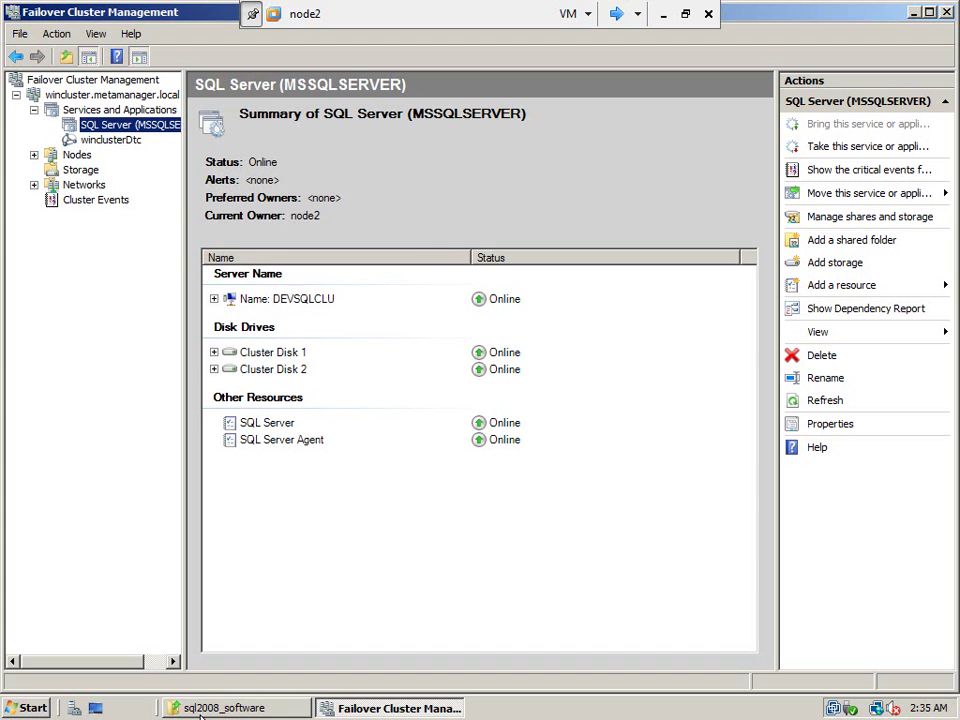
pyautogui.click(202, 710)
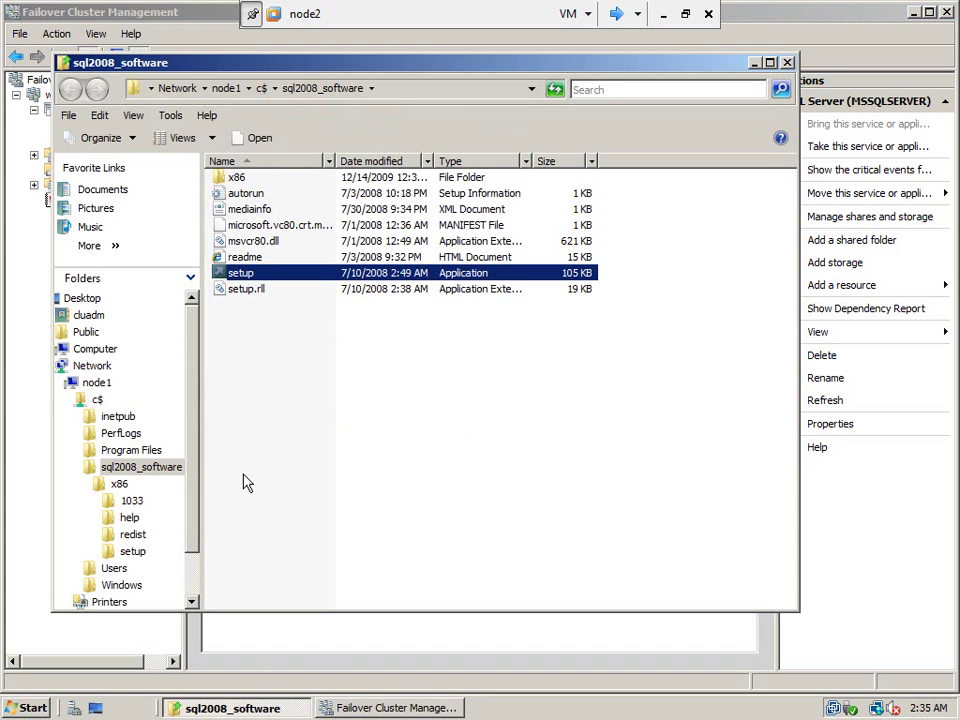
pyautogui.click(66, 384)
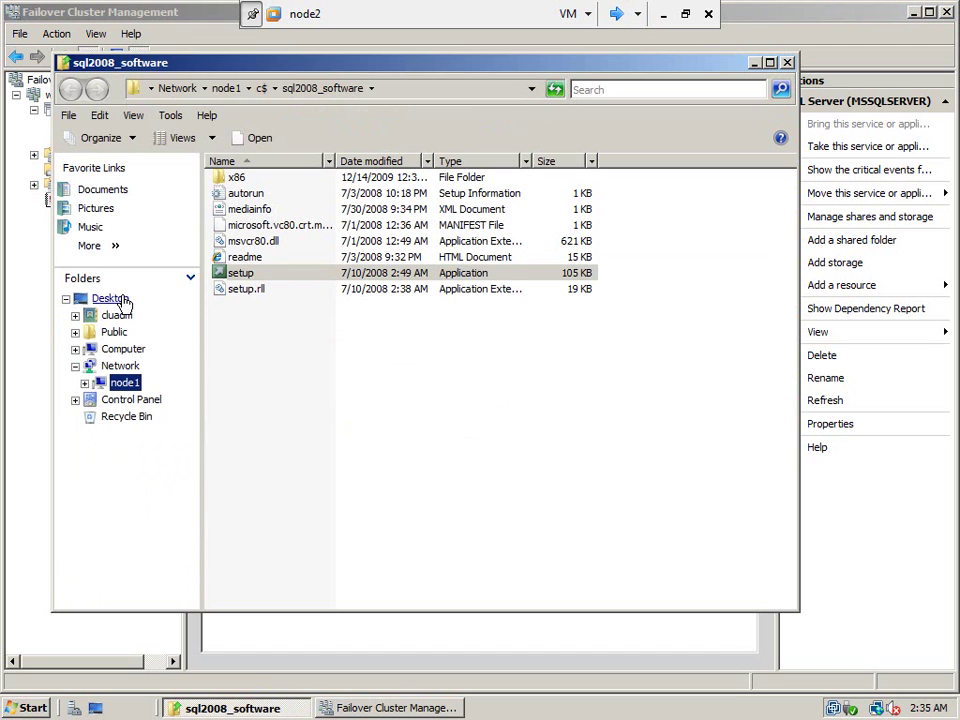
pyautogui.click(123, 348)
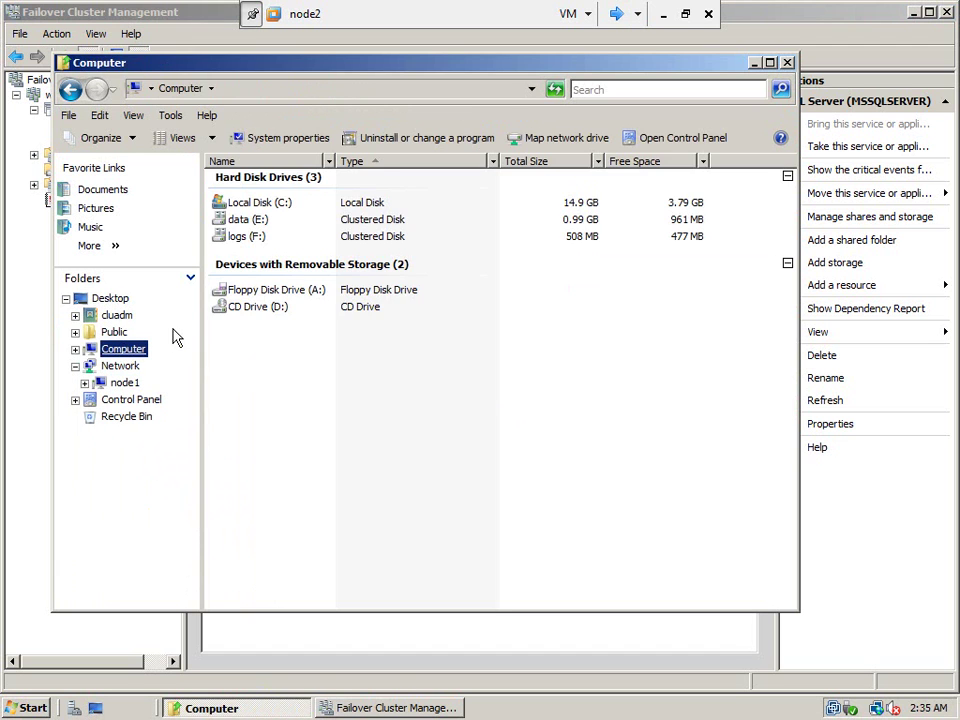
# - Examine the contents of the data (E:) and logs (F:) drives on node2, including the Cluster folder on logs (F:)
pyautogui.doubleClick(240, 238)
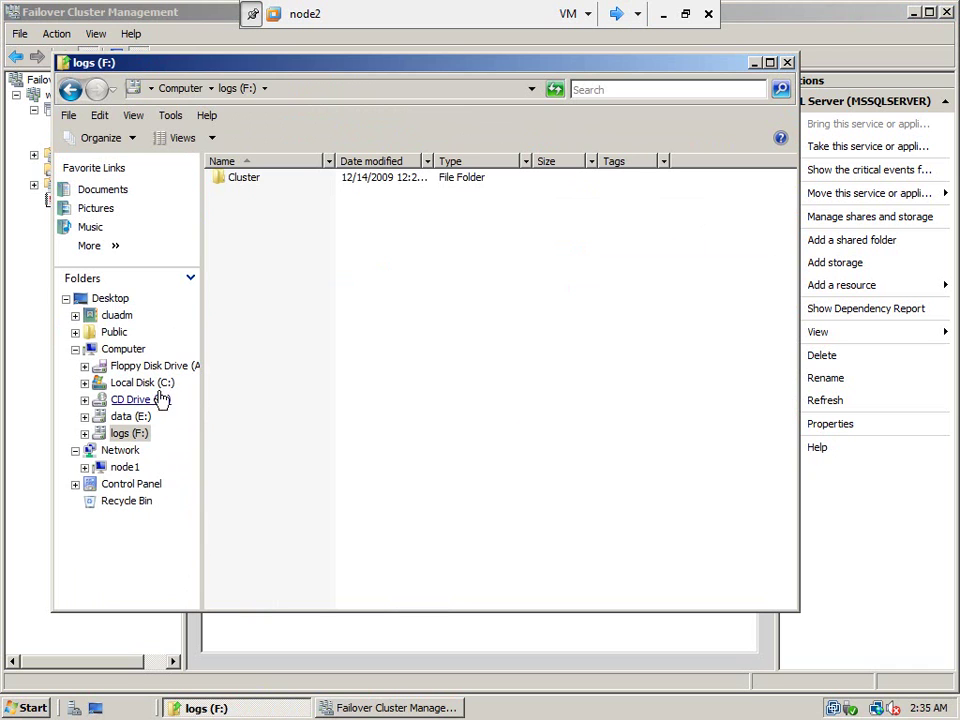
pyautogui.click(132, 417)
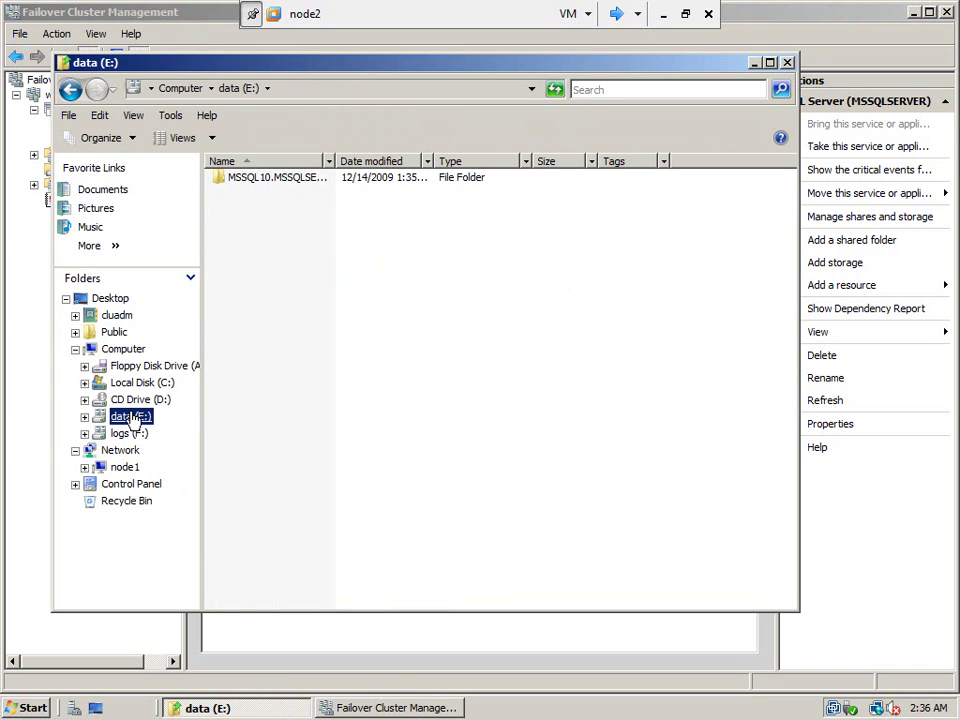
pyautogui.click(135, 434)
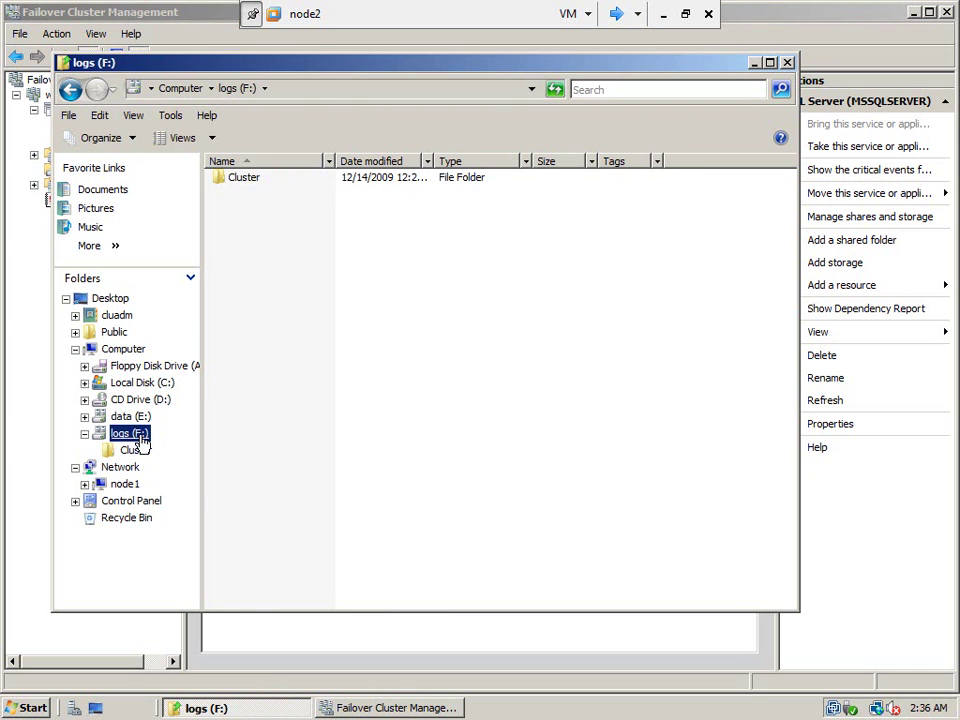
pyautogui.doubleClick(256, 180)
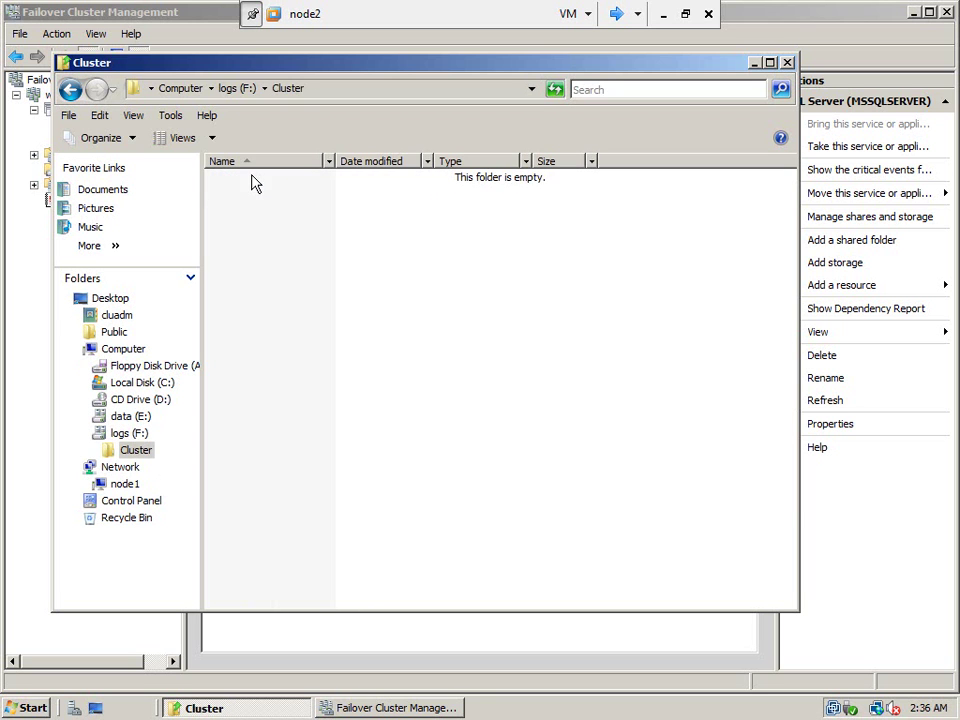
pyautogui.click(70, 90)
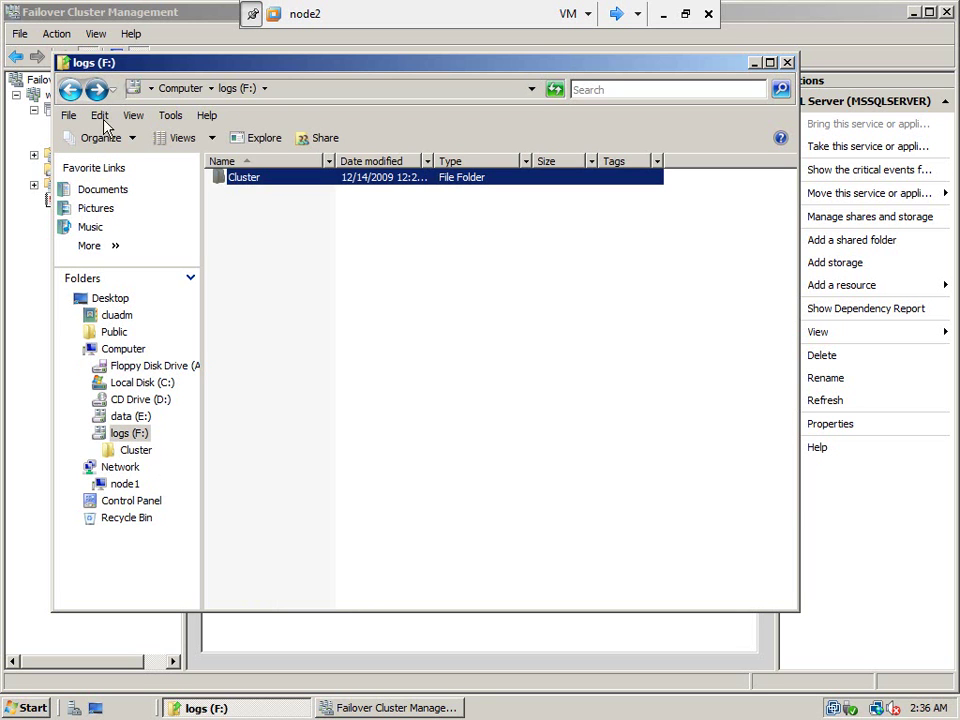
# - Switch to Failover Cluster Management on node2 and check the owner nodes of the storage disks and of the SQL Server (MSSQLSERVER) service
pyautogui.click(617, 14)
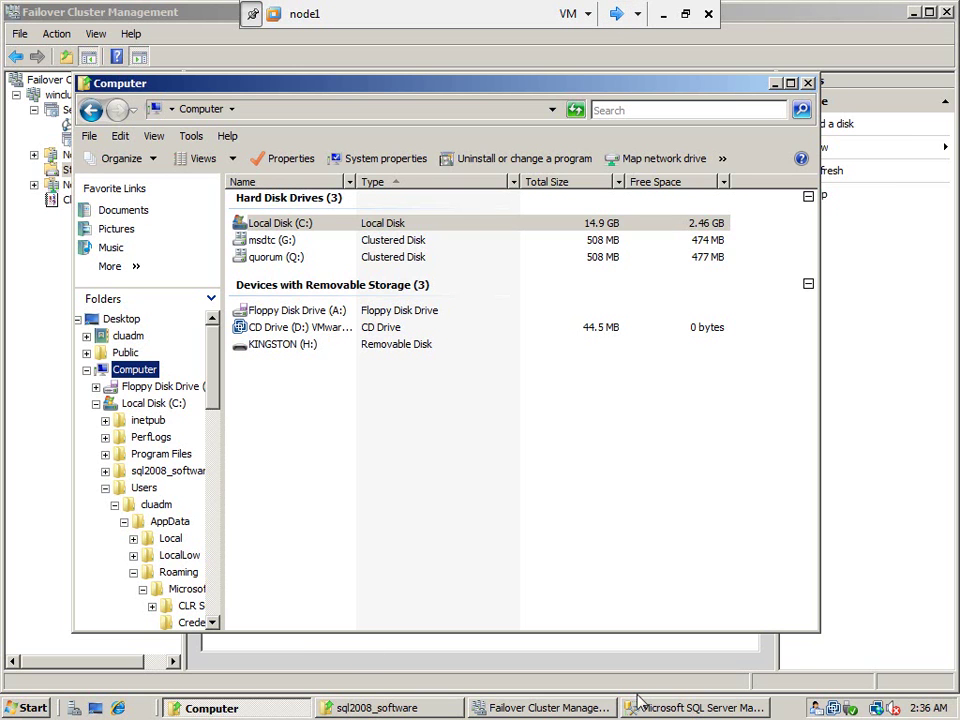
pyautogui.click(545, 708)
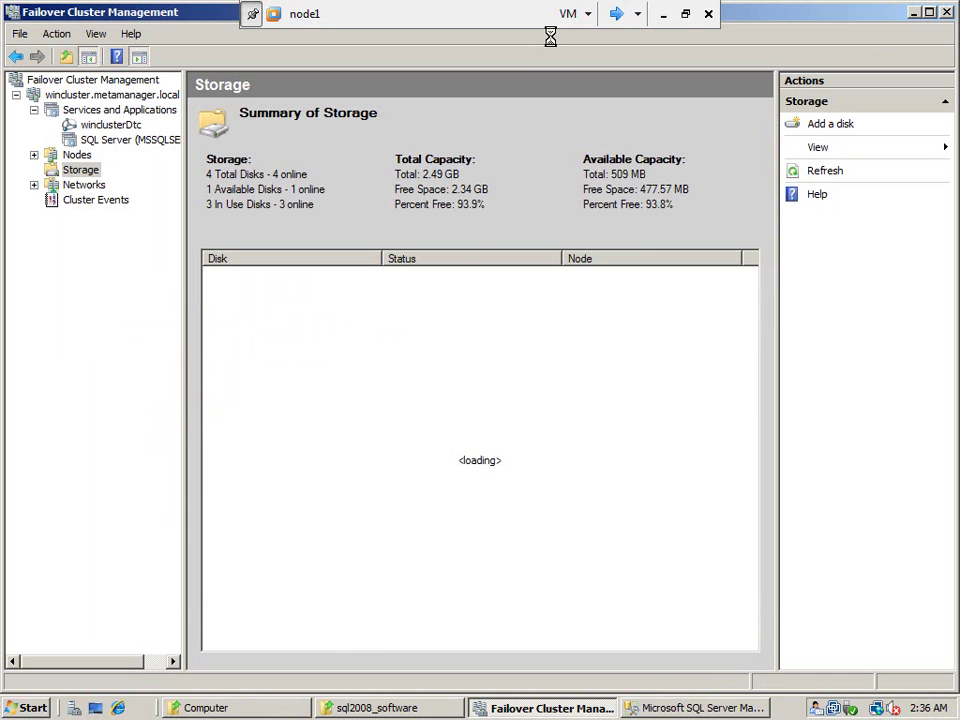
pyautogui.click(617, 15)
pyautogui.click(617, 15)
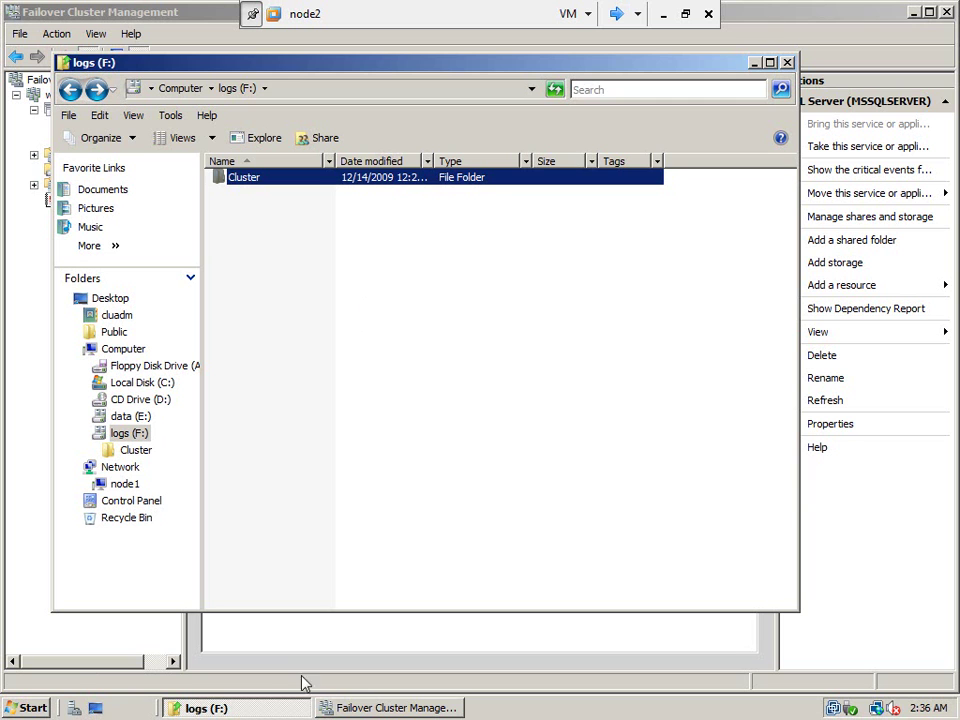
pyautogui.click(356, 708)
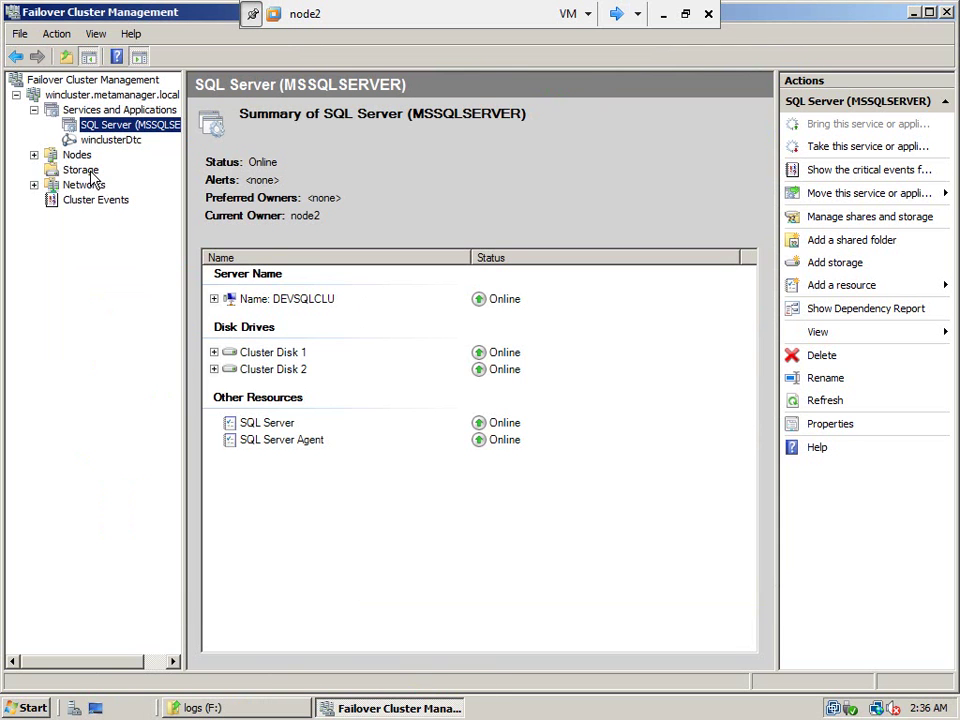
pyautogui.click(82, 170)
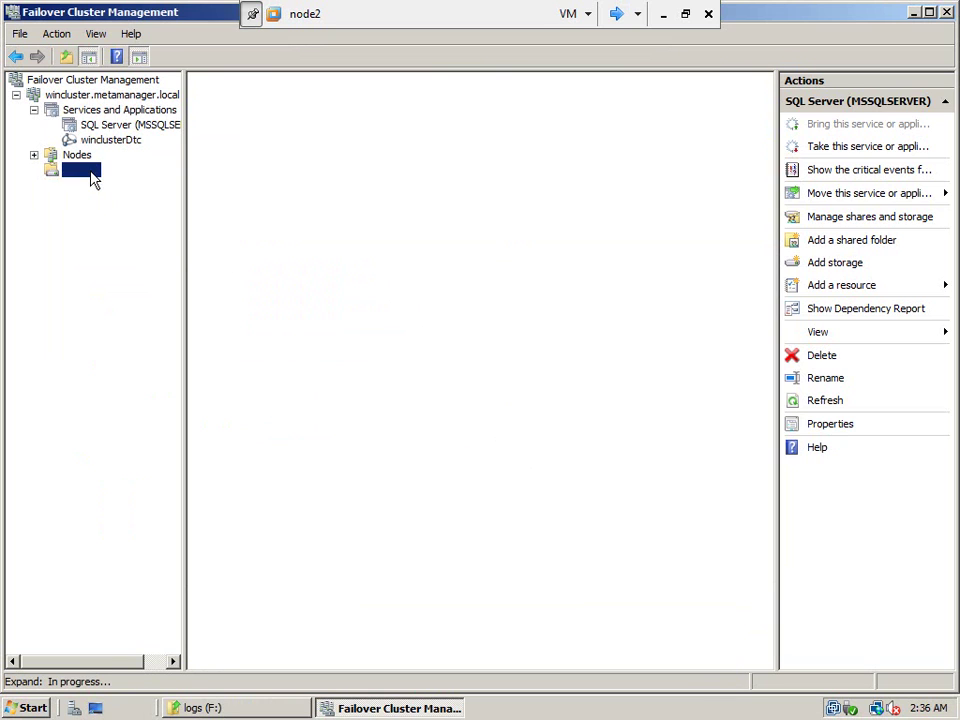
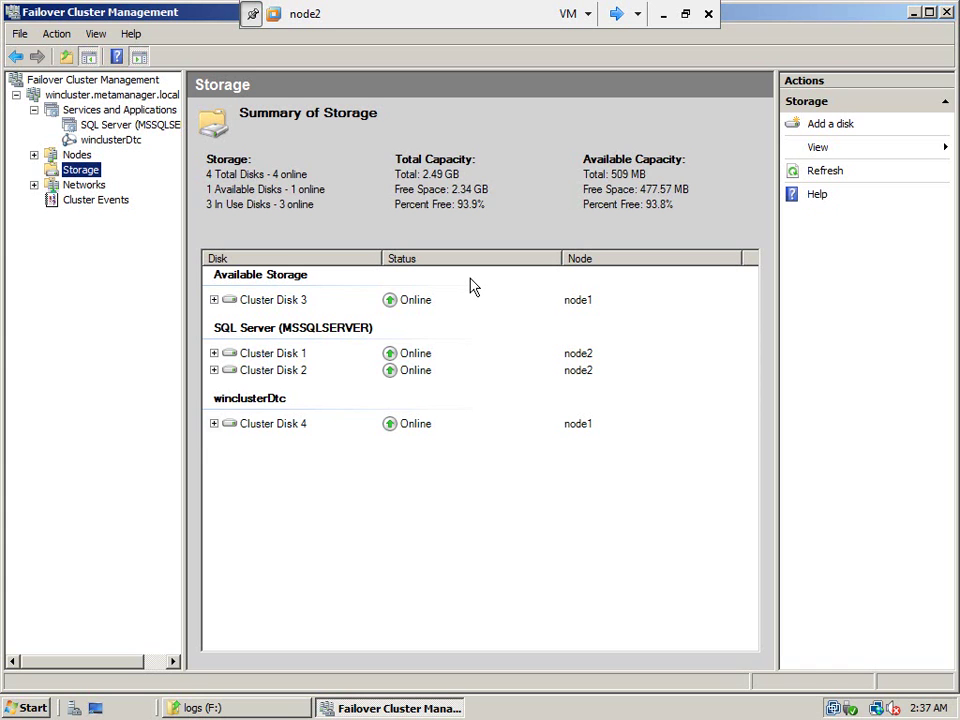
pyautogui.click(112, 112)
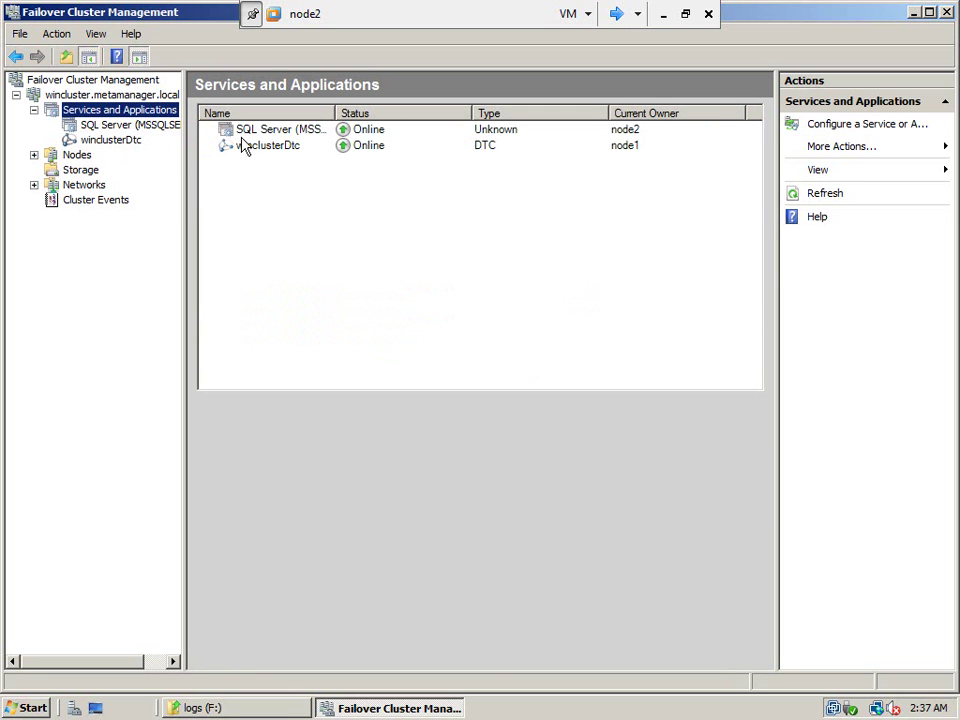
pyautogui.click(285, 132)
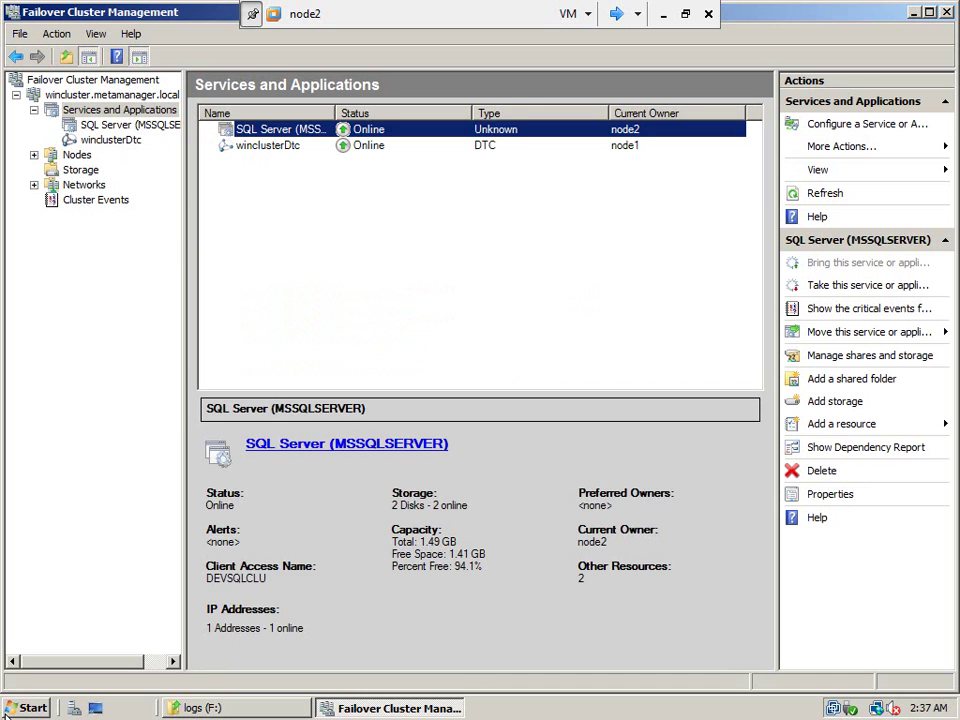
# - Open SQL Server Configuration Manager on node2, list the SQL Server services and widen the Name column to read them in full
pyautogui.press('super')
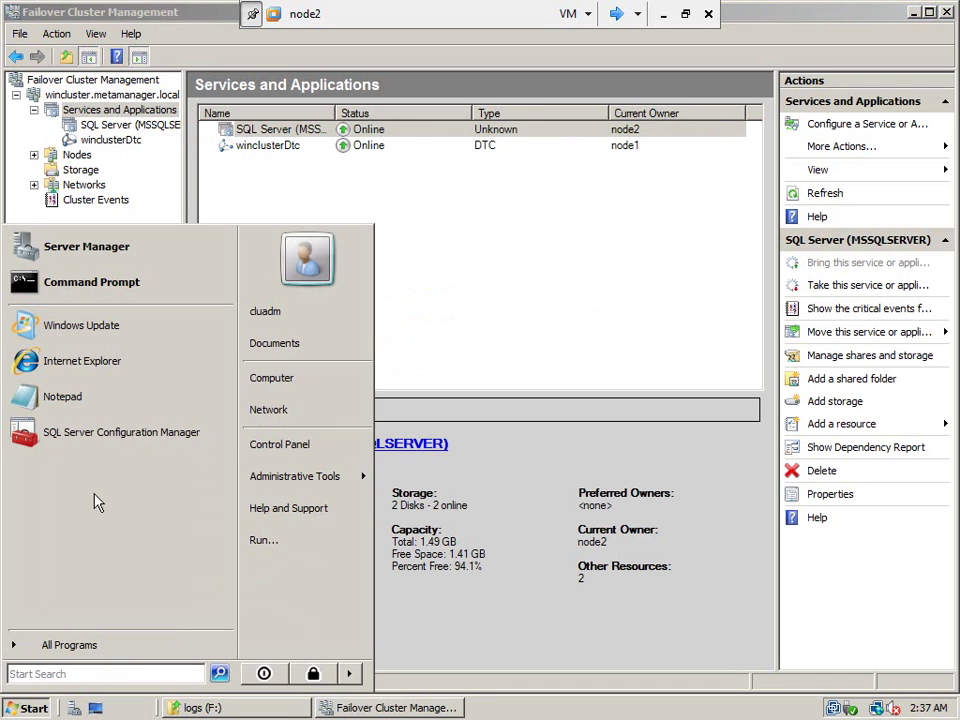
pyautogui.click(120, 447)
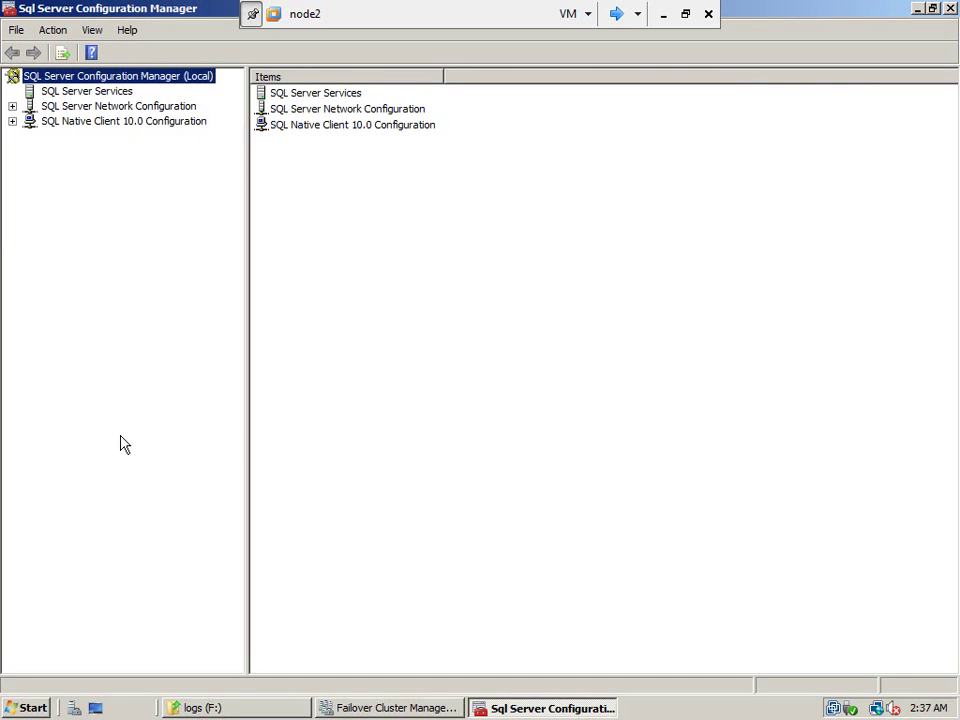
pyautogui.click(128, 93)
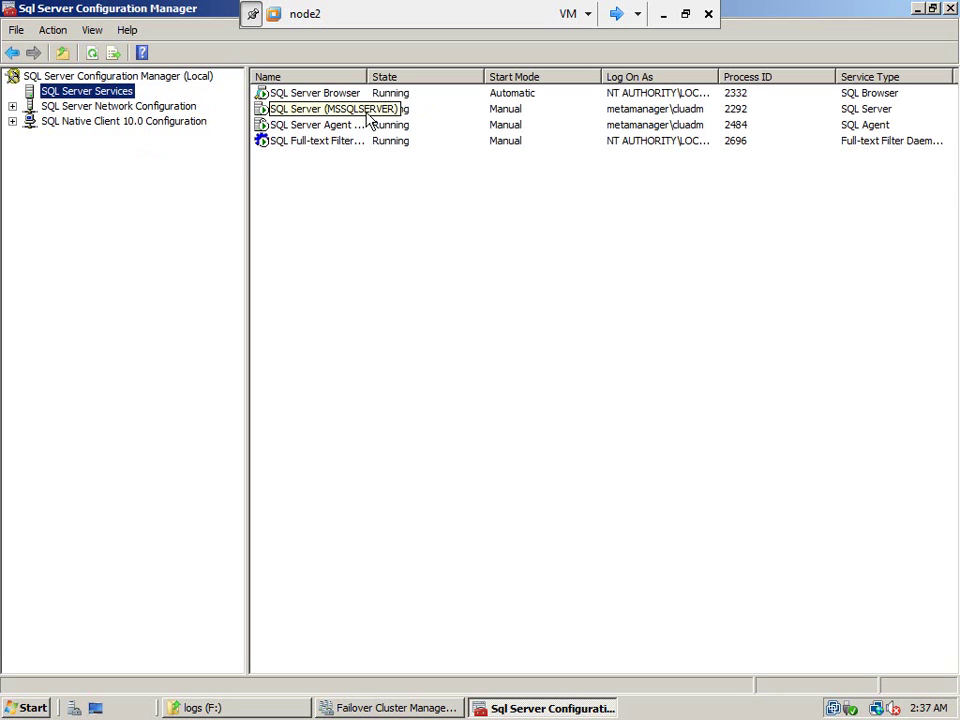
pyautogui.moveTo(365, 76); pyautogui.dragTo(441, 78)
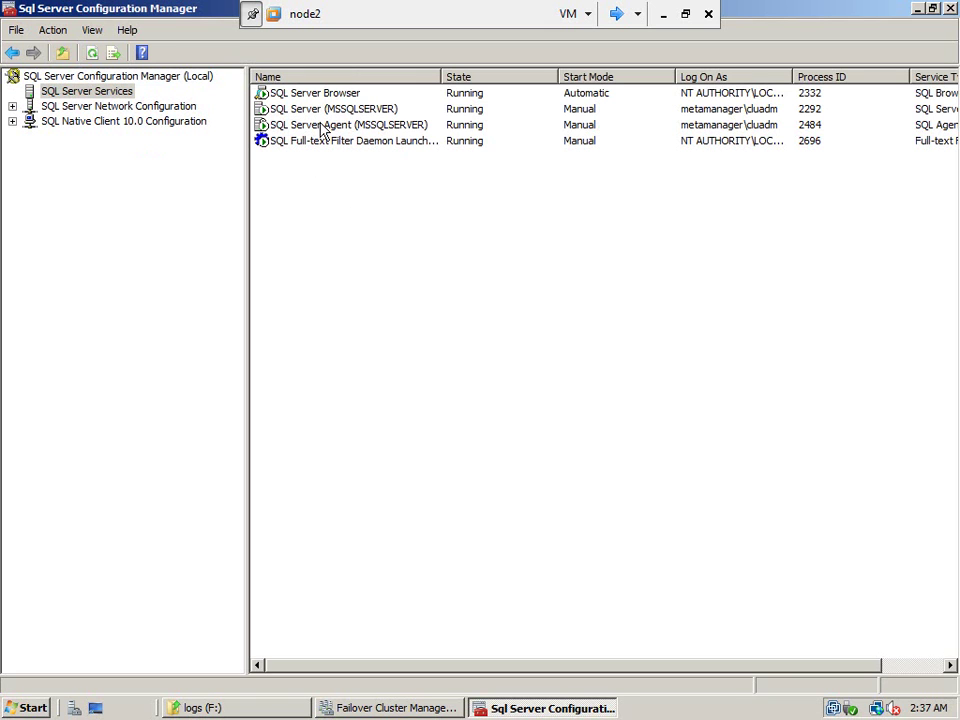
# - Switch to the node1 machine and open SQL Server Configuration Manager there
pyautogui.click(618, 14)
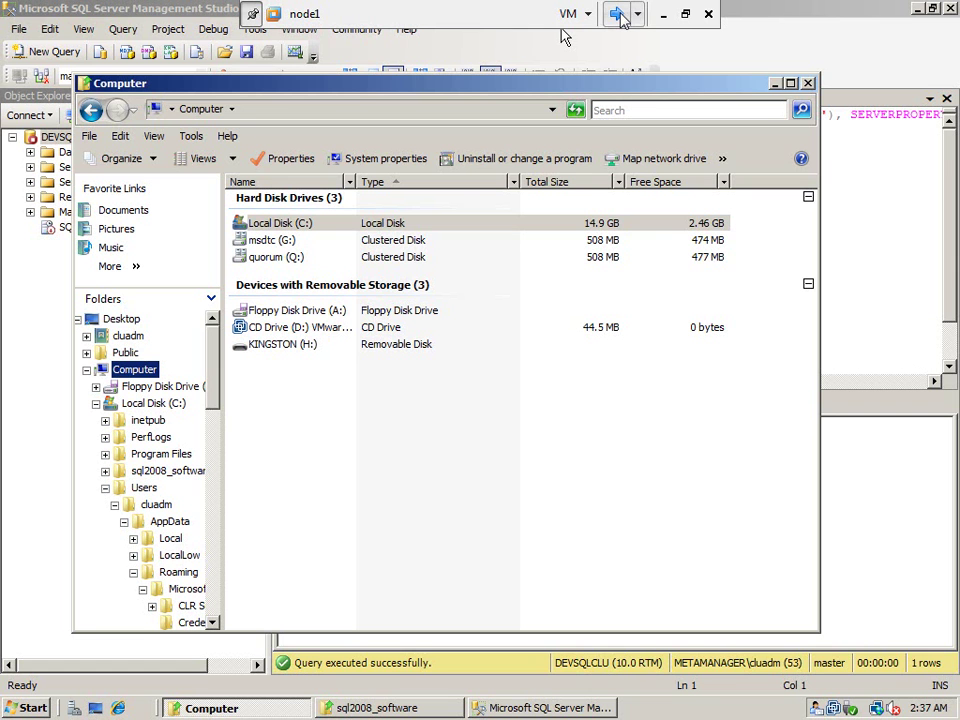
pyautogui.click(32, 708)
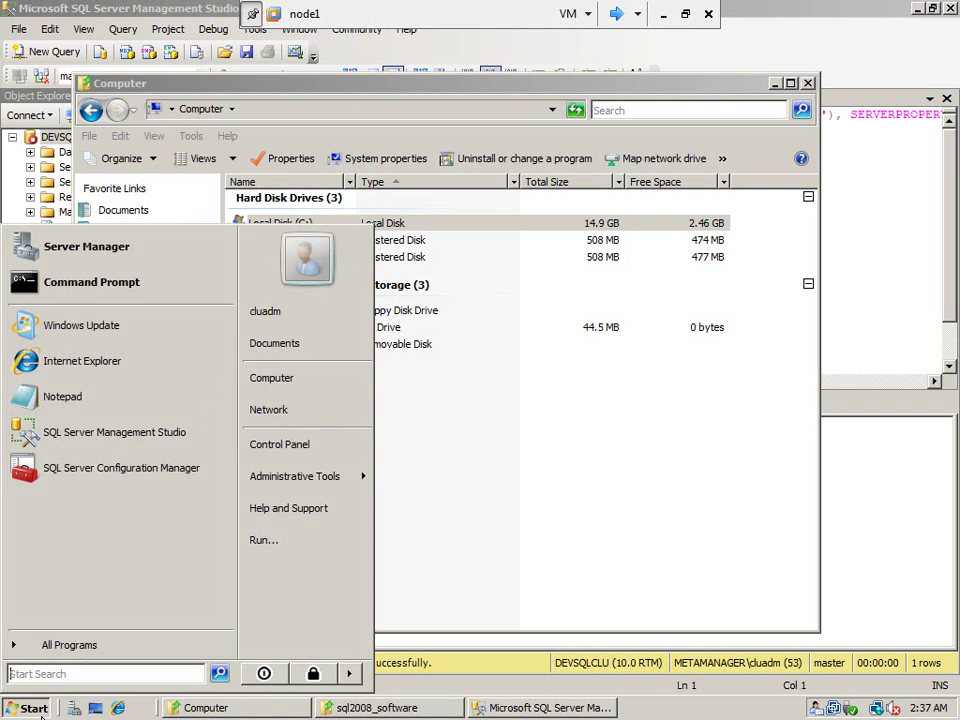
pyautogui.click(117, 478)
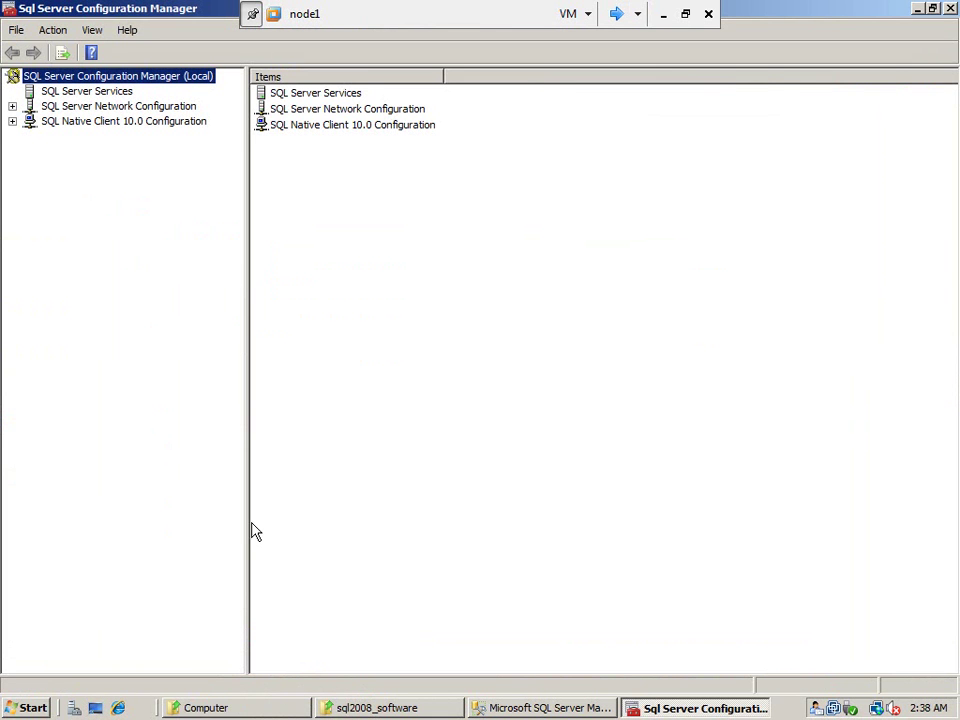
# - List the SQL Server services on node1 and compare their states with those on node2
pyautogui.click(128, 92)
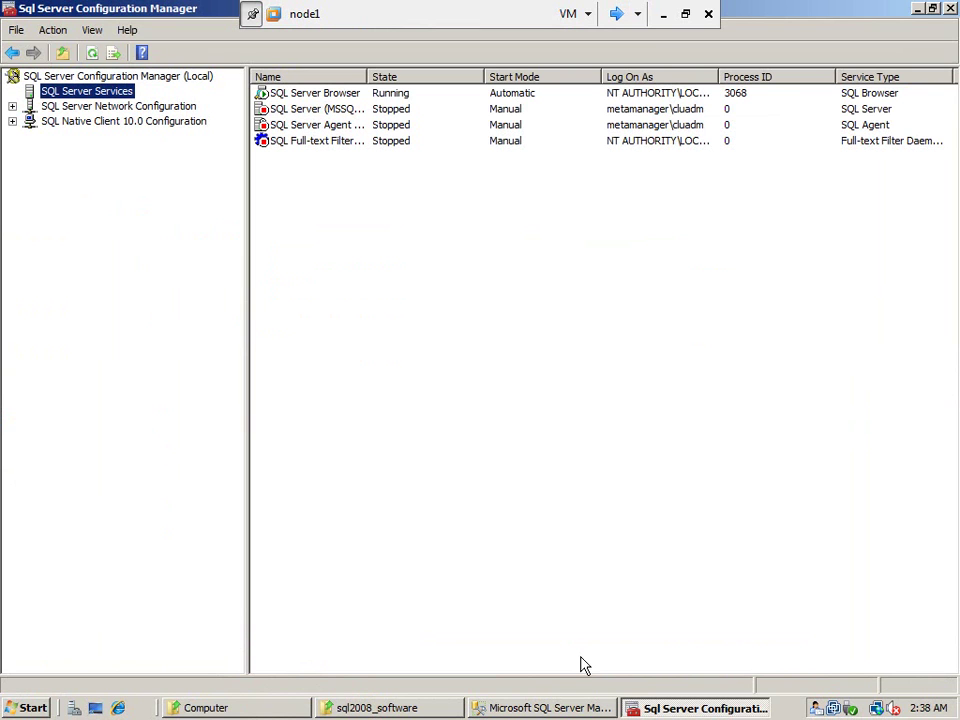
pyautogui.click(616, 13)
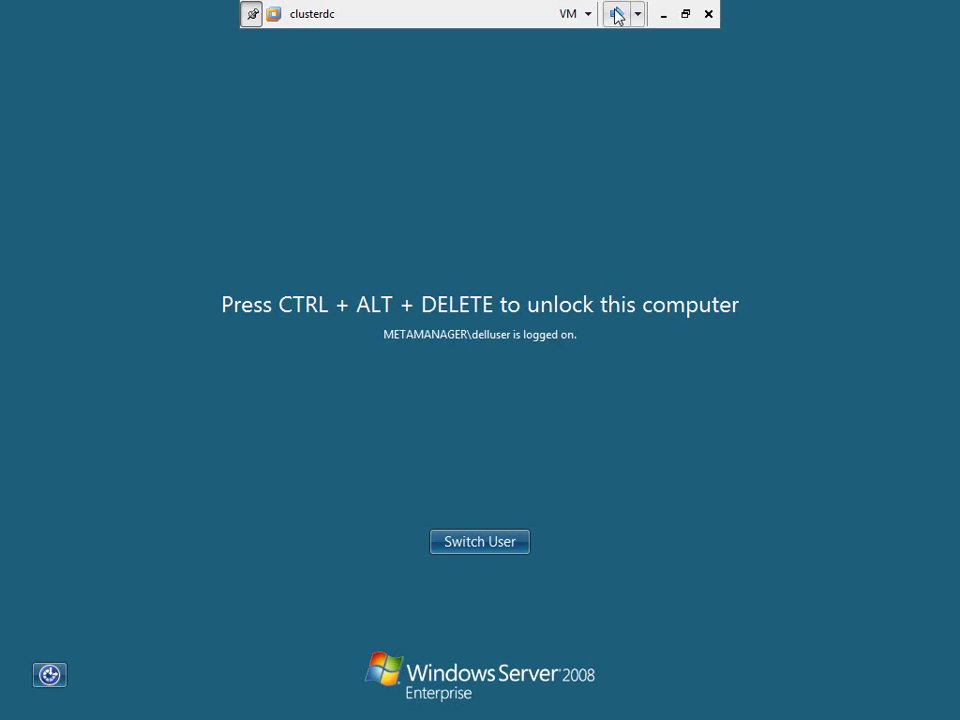
pyautogui.click(616, 14)
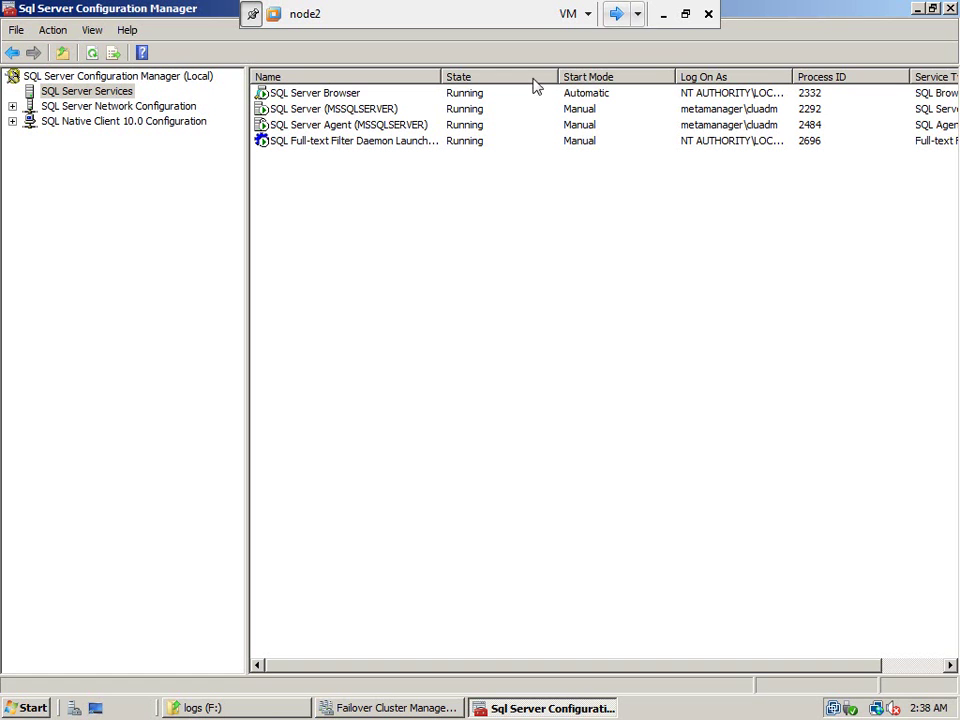
# - Switch to Failover Cluster Management on node2 and move the SQL Server (MSSQLSERVER) service to node1
pyautogui.click(412, 708)
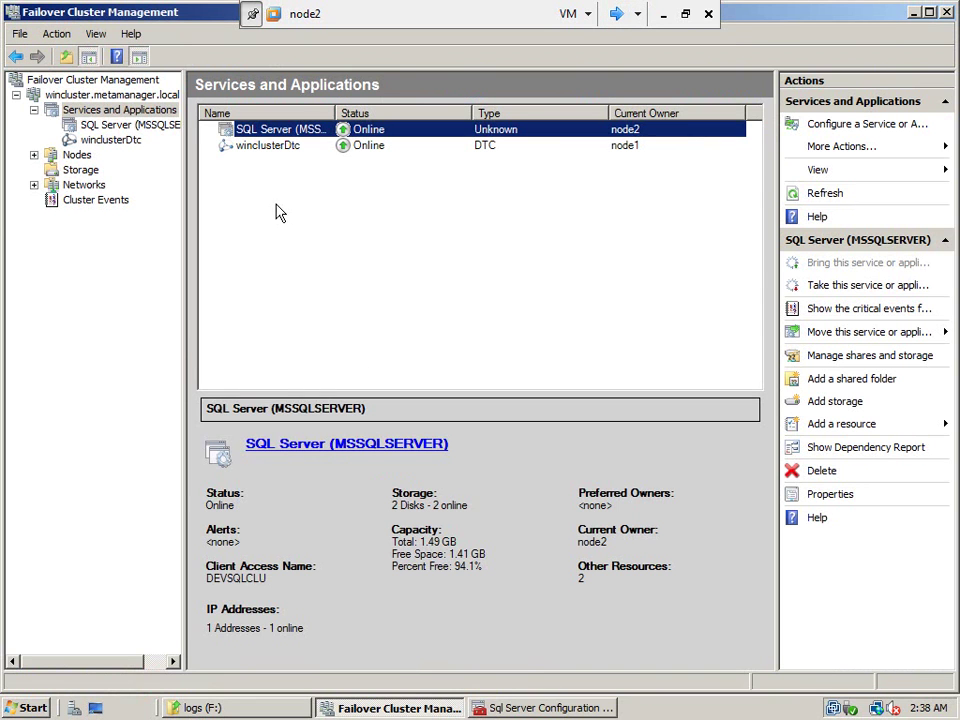
pyautogui.click(118, 124)
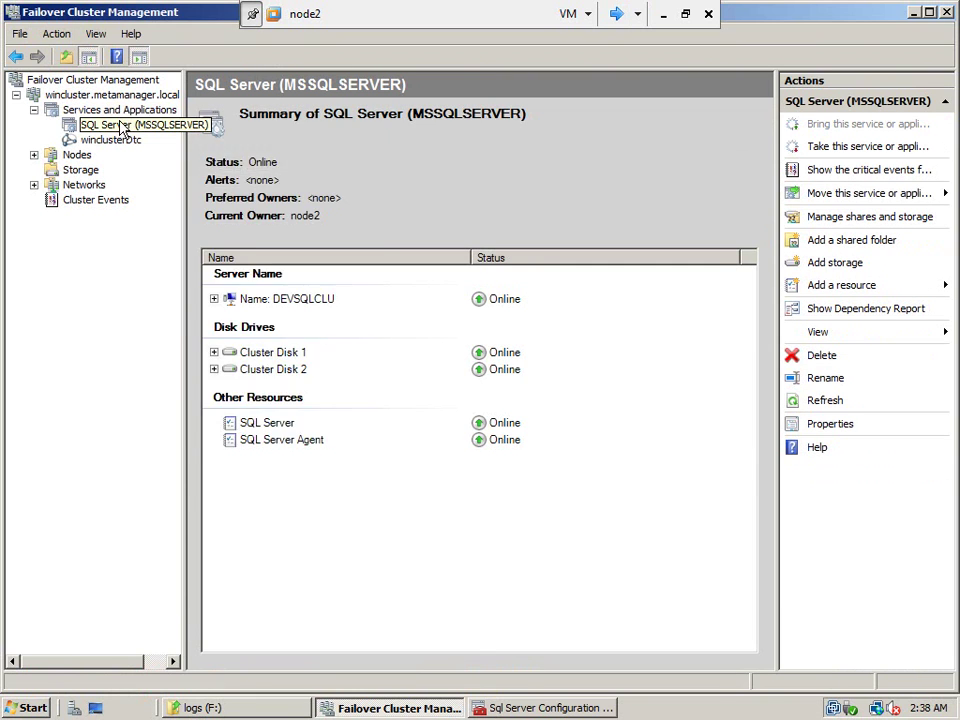
pyautogui.rightClick(119, 124)
pyautogui.moveTo(328, 198)
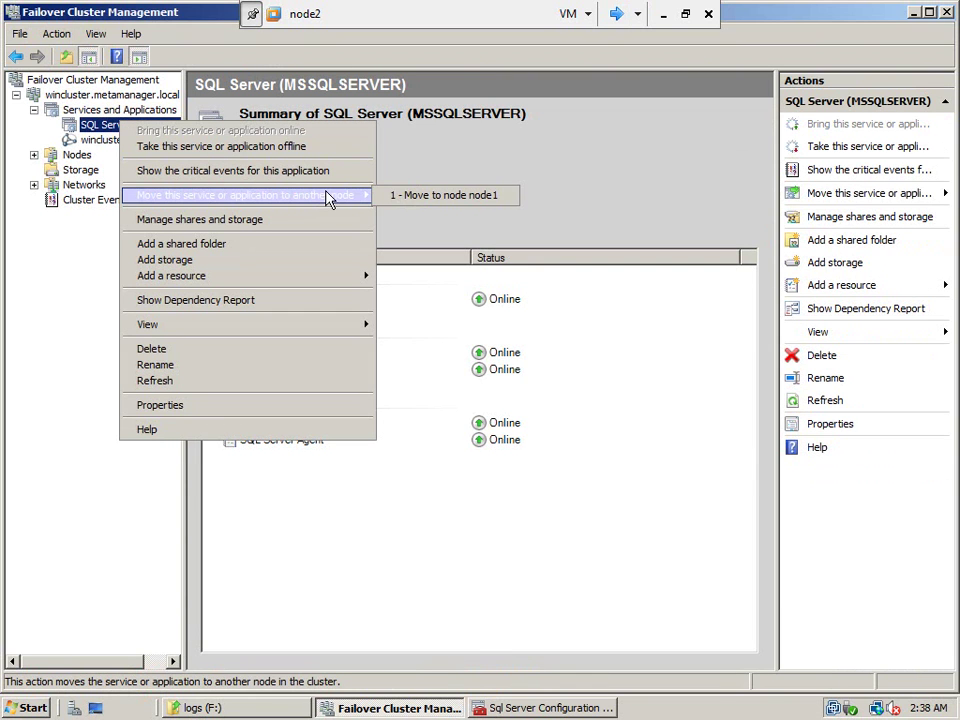
pyautogui.click(416, 196)
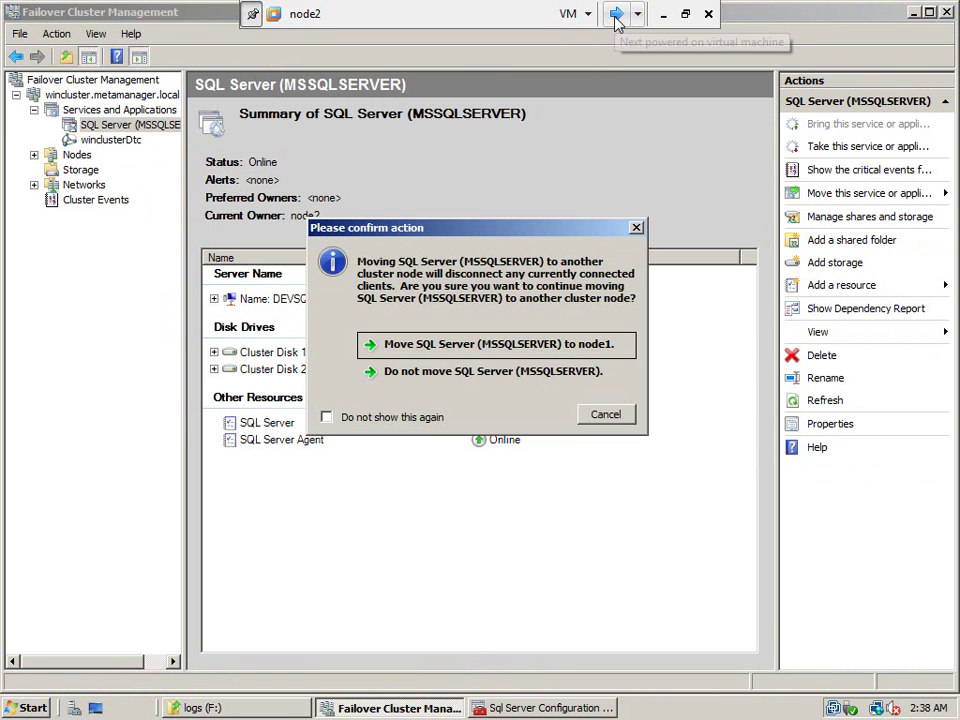
pyautogui.click(569, 345)
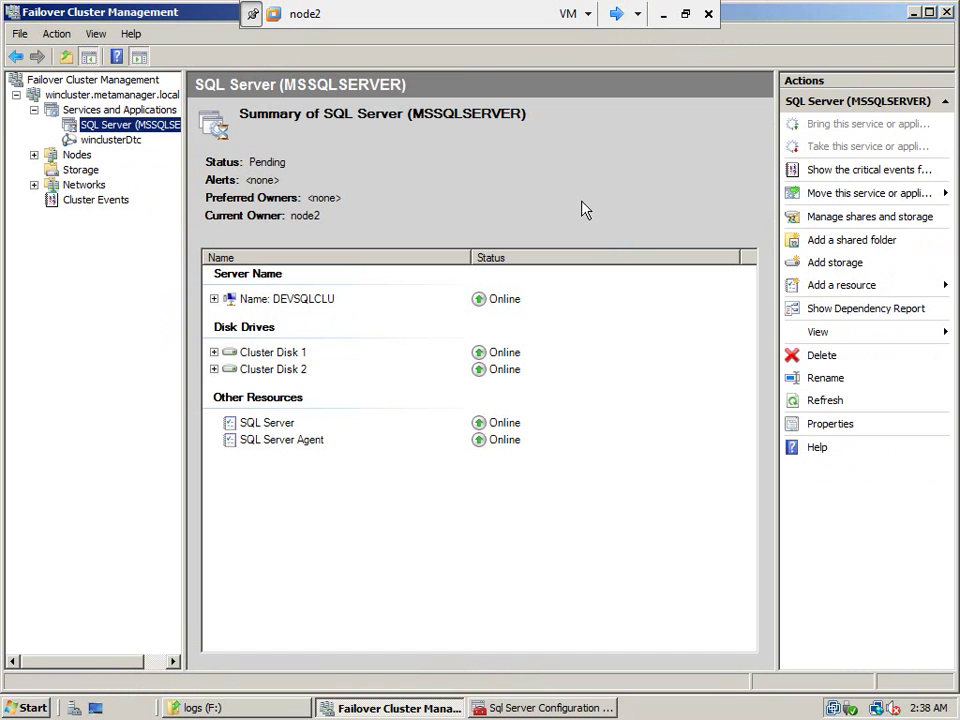
# - Switch to the node1 machine and refresh the SQL Server services list repeatedly to follow the failover
pyautogui.click(617, 17)
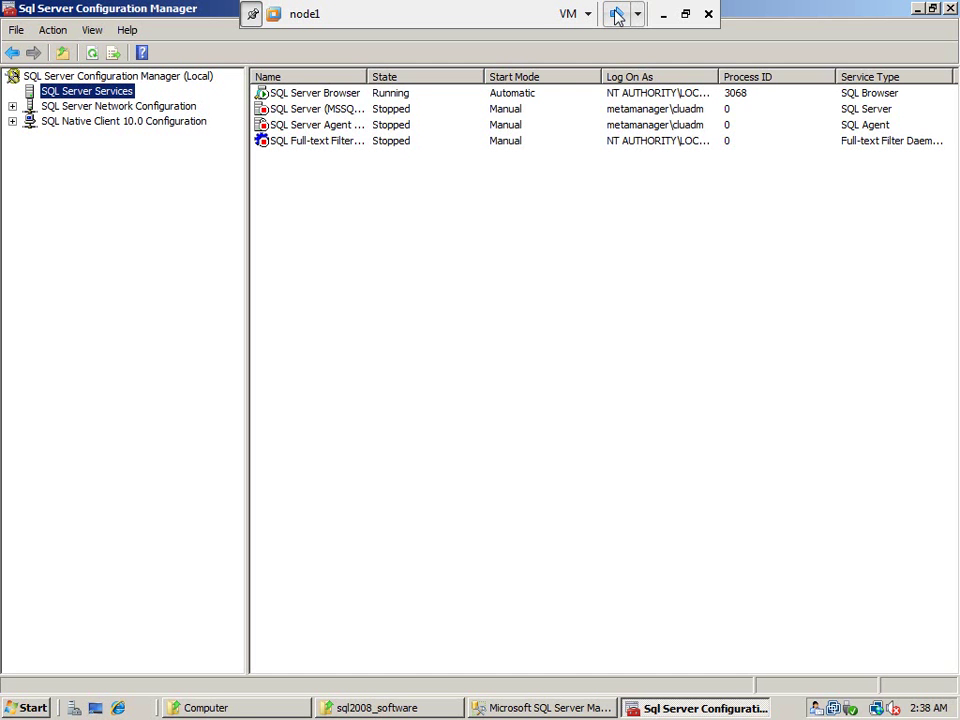
pyautogui.rightClick(428, 253)
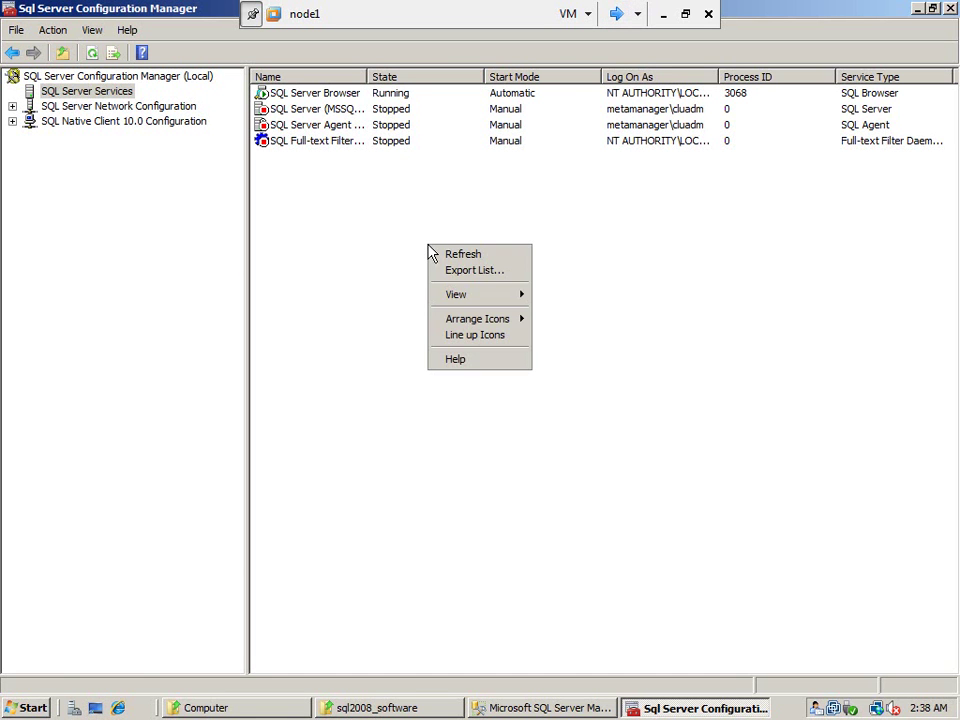
pyautogui.click(466, 260)
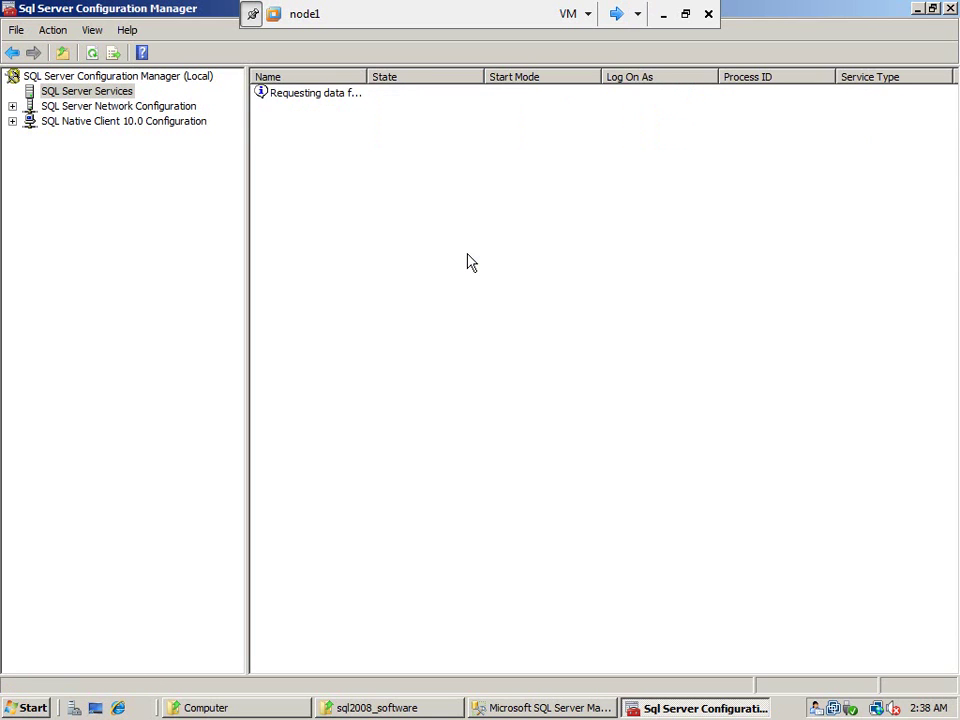
pyautogui.rightClick(413, 233)
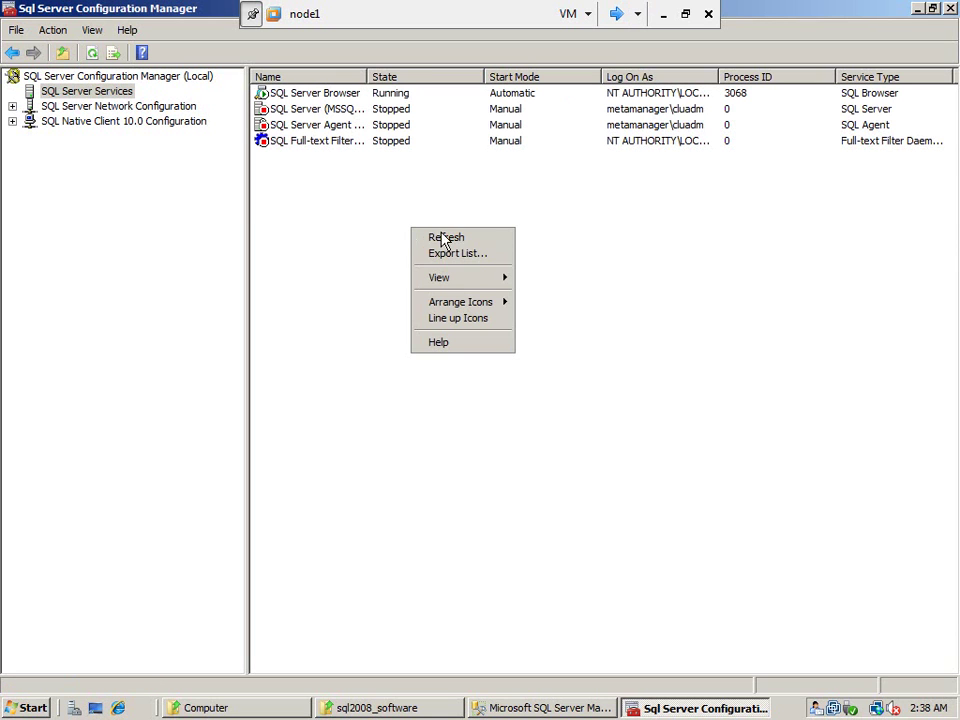
pyautogui.click(445, 242)
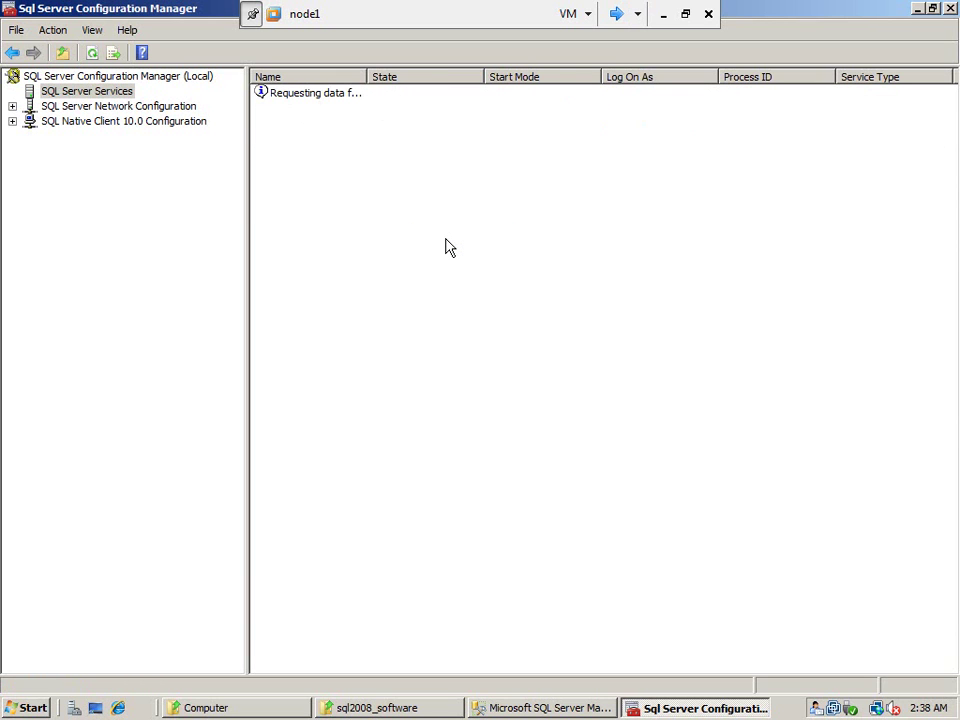
pyautogui.rightClick(379, 228)
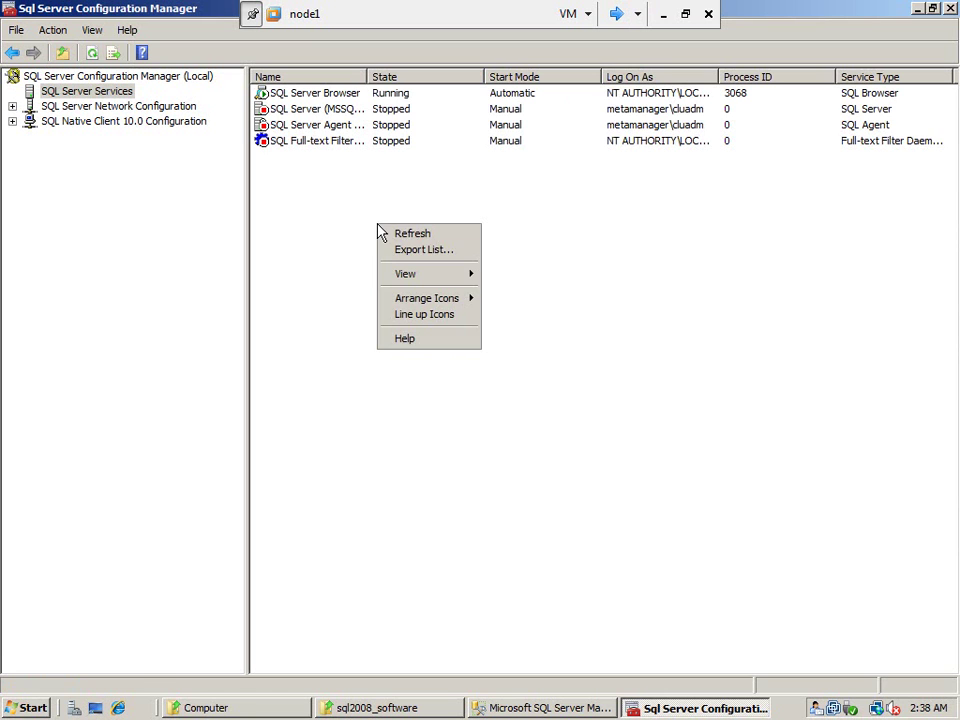
pyautogui.click(408, 239)
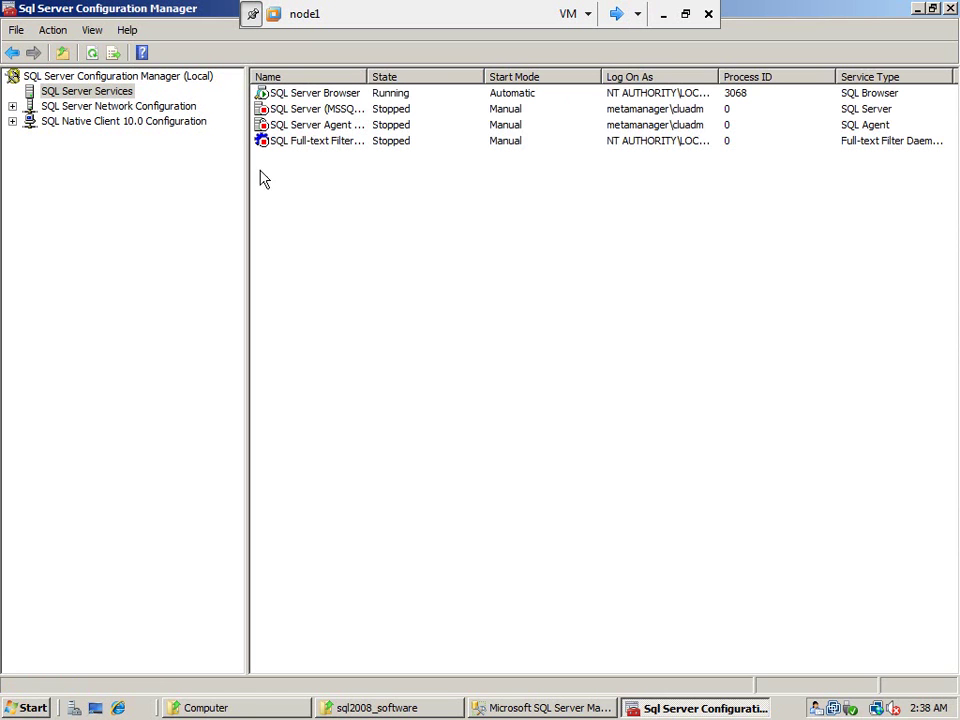
pyautogui.rightClick(355, 214)
pyautogui.click(373, 219)
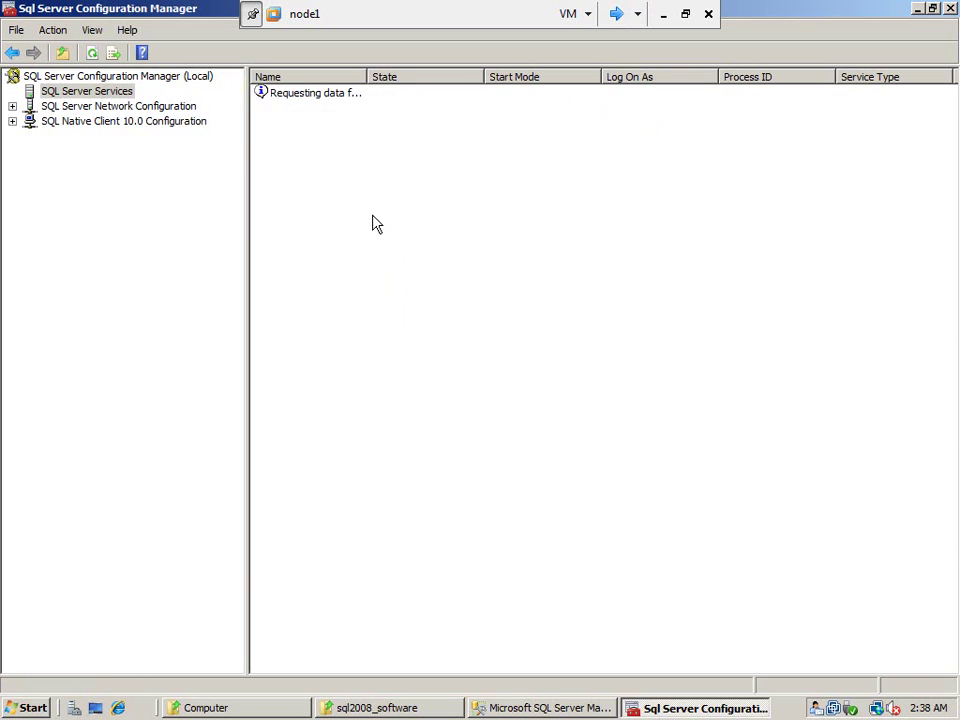
pyautogui.rightClick(373, 216)
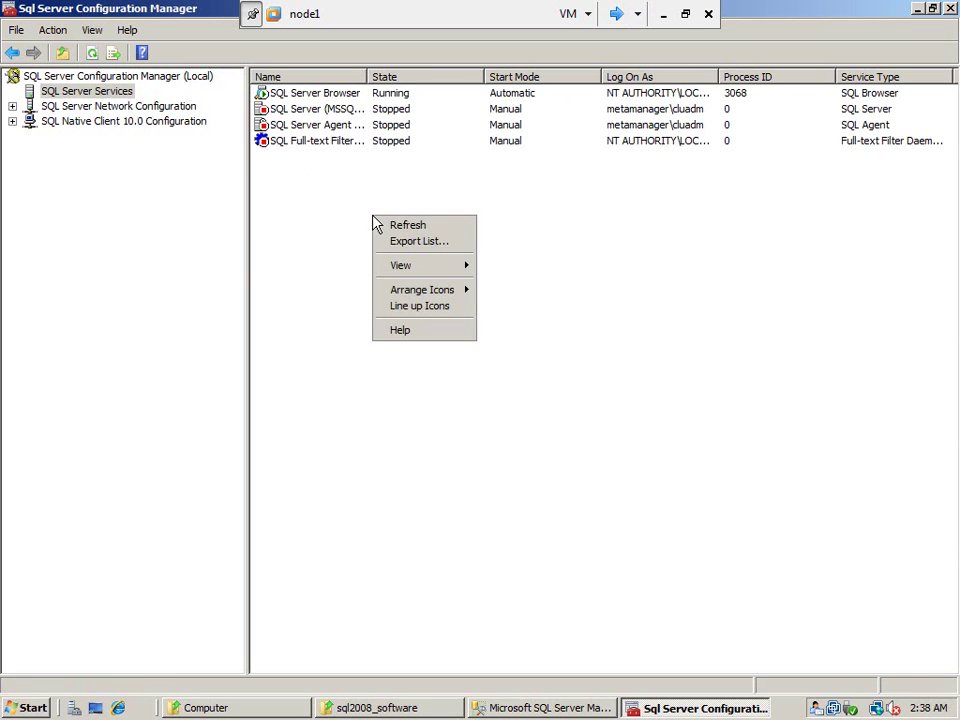
pyautogui.click(388, 224)
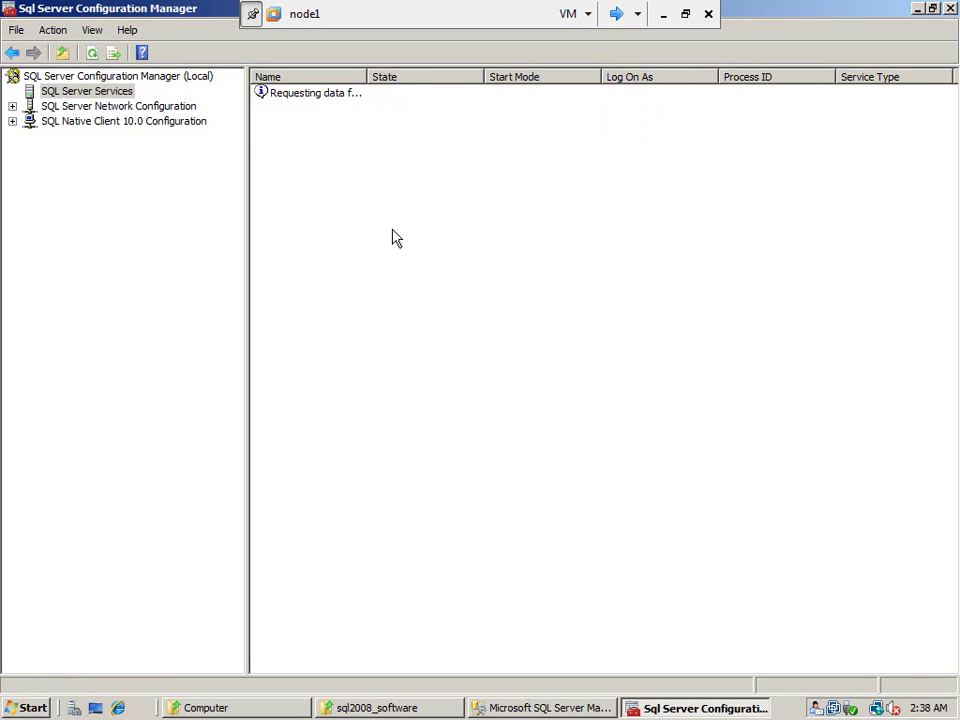
pyautogui.rightClick(393, 236)
pyautogui.click(386, 166)
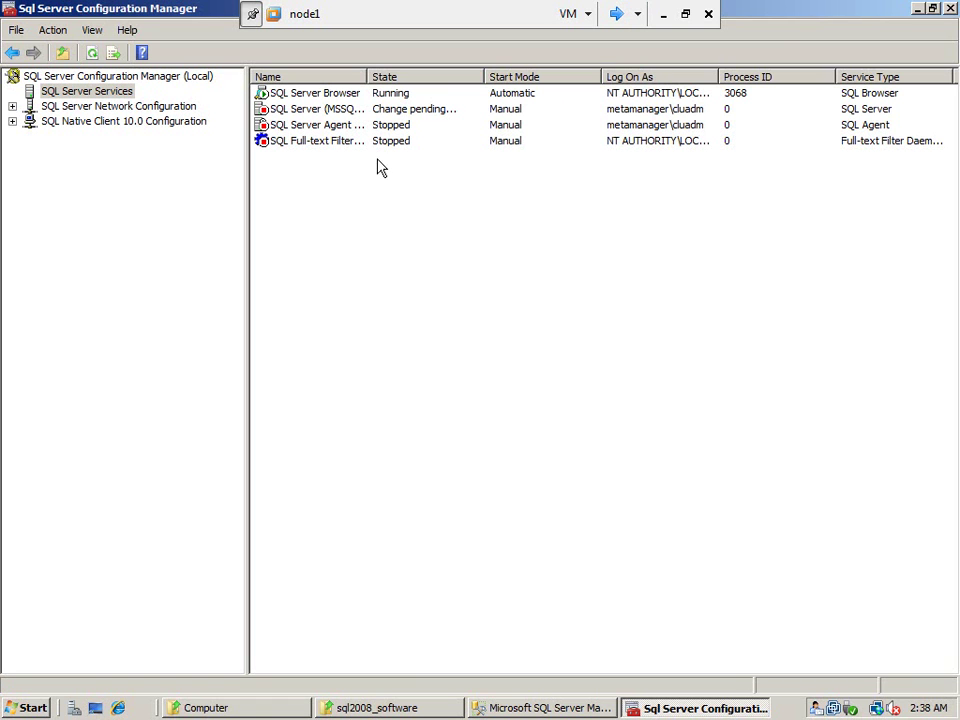
# - Widen the State column on node1 and keep refreshing the list to track the startup of the SQL Server services
pyautogui.moveTo(483, 72); pyautogui.dragTo(525, 73)
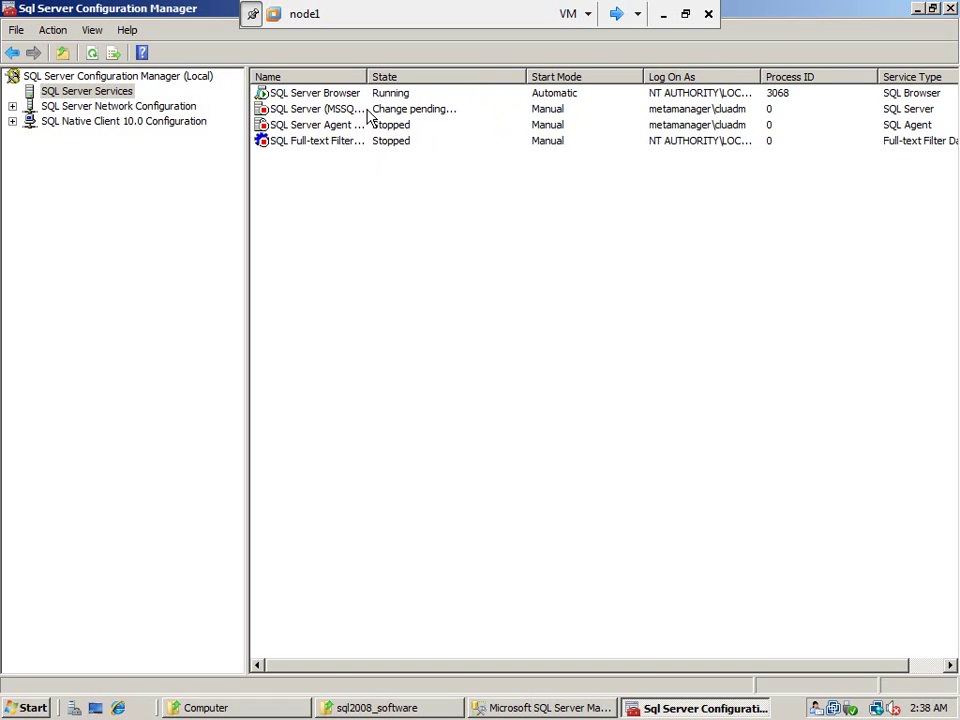
pyautogui.rightClick(356, 196)
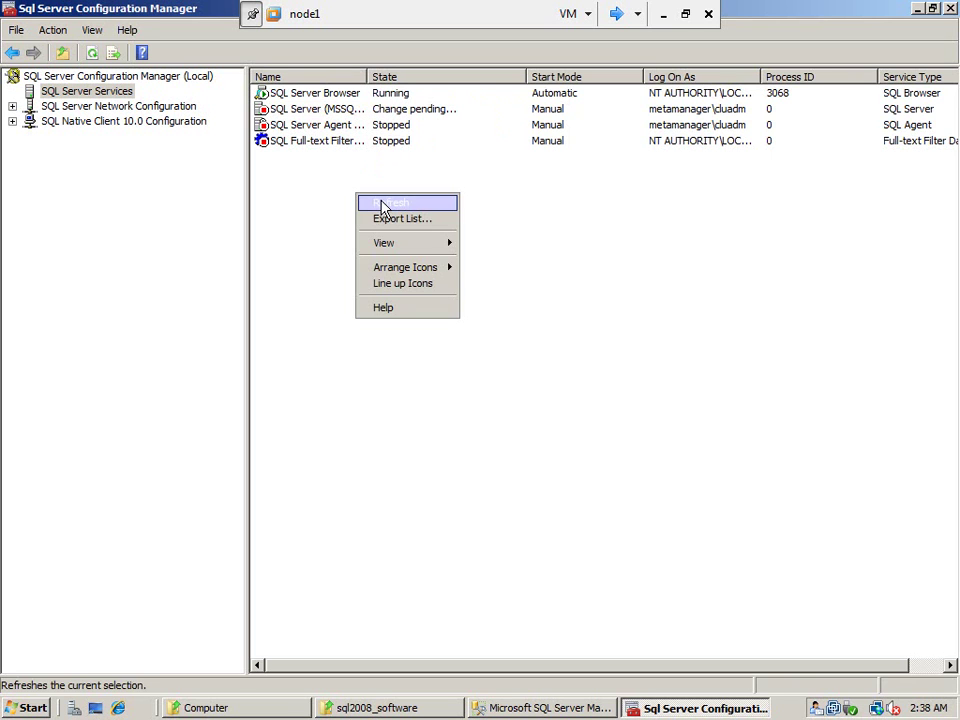
pyautogui.click(381, 202)
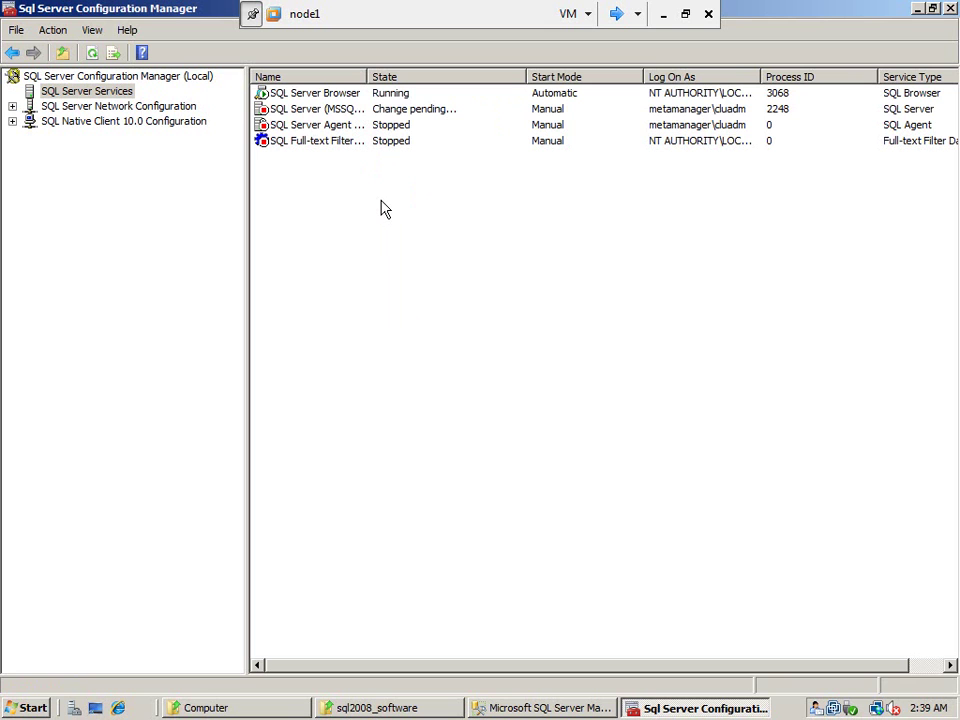
pyautogui.rightClick(381, 203)
pyautogui.click(401, 210)
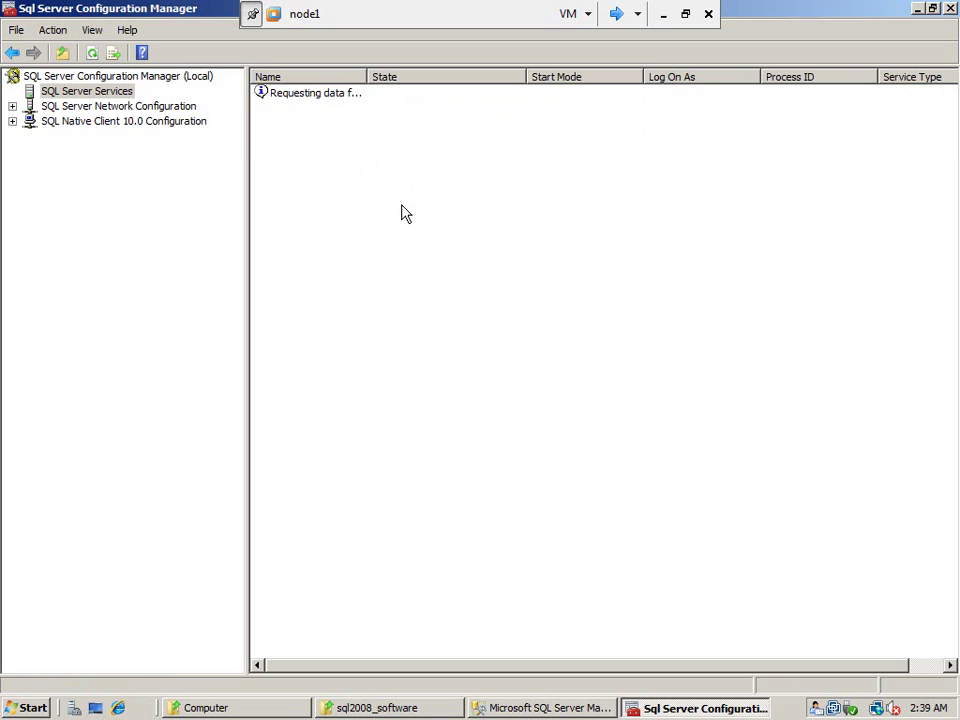
pyautogui.rightClick(404, 212)
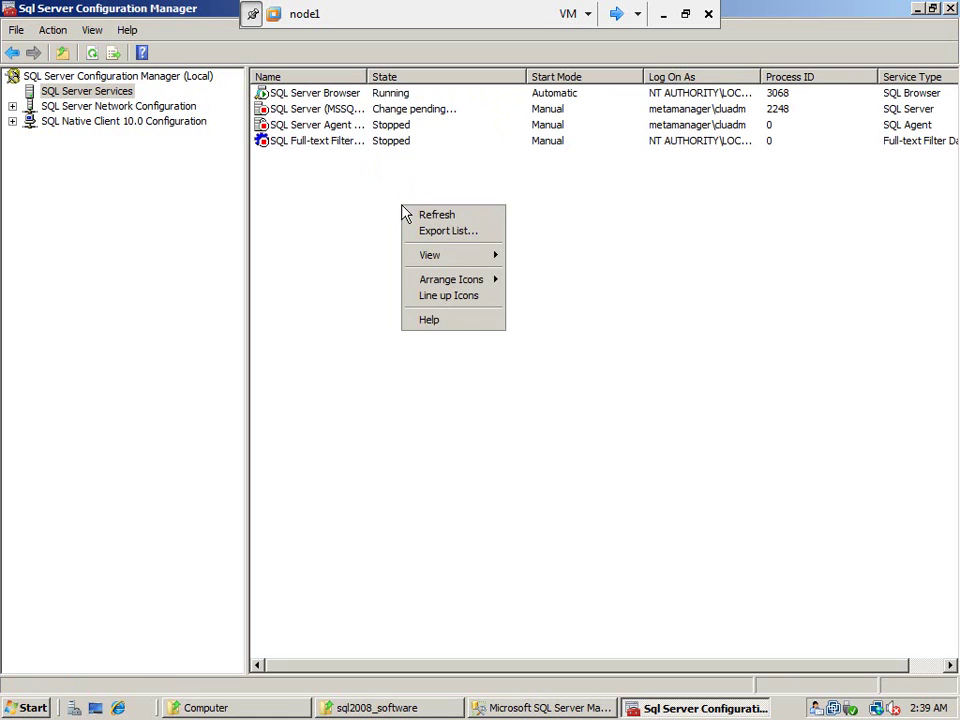
pyautogui.click(426, 216)
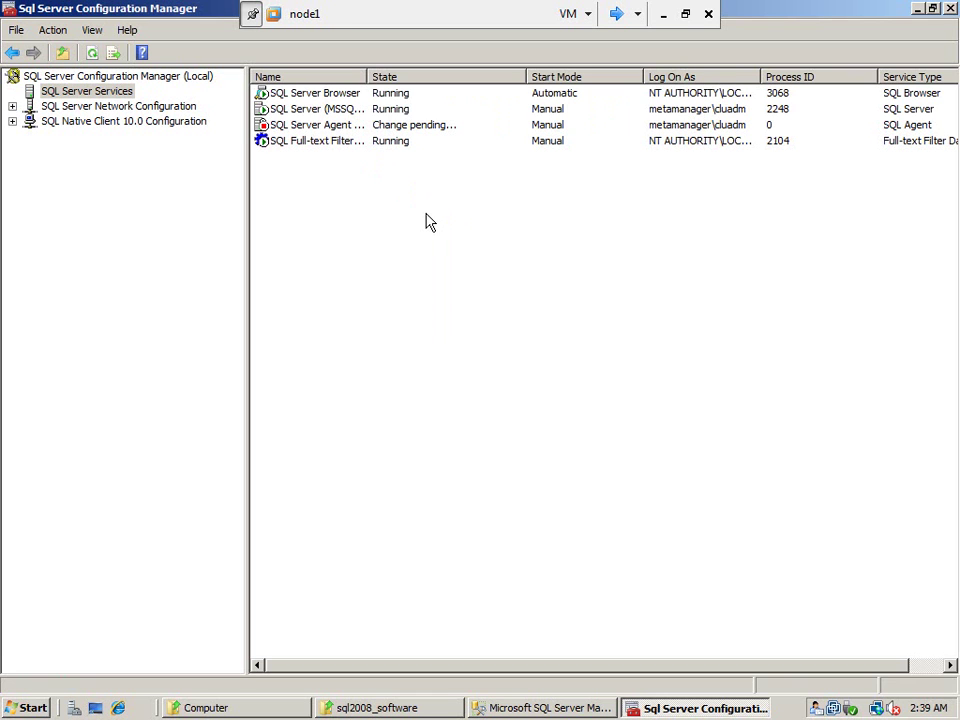
# - Check the states and start modes of the SQL Server, Agent and Browser services on node1, refreshing the list
pyautogui.click(322, 111)
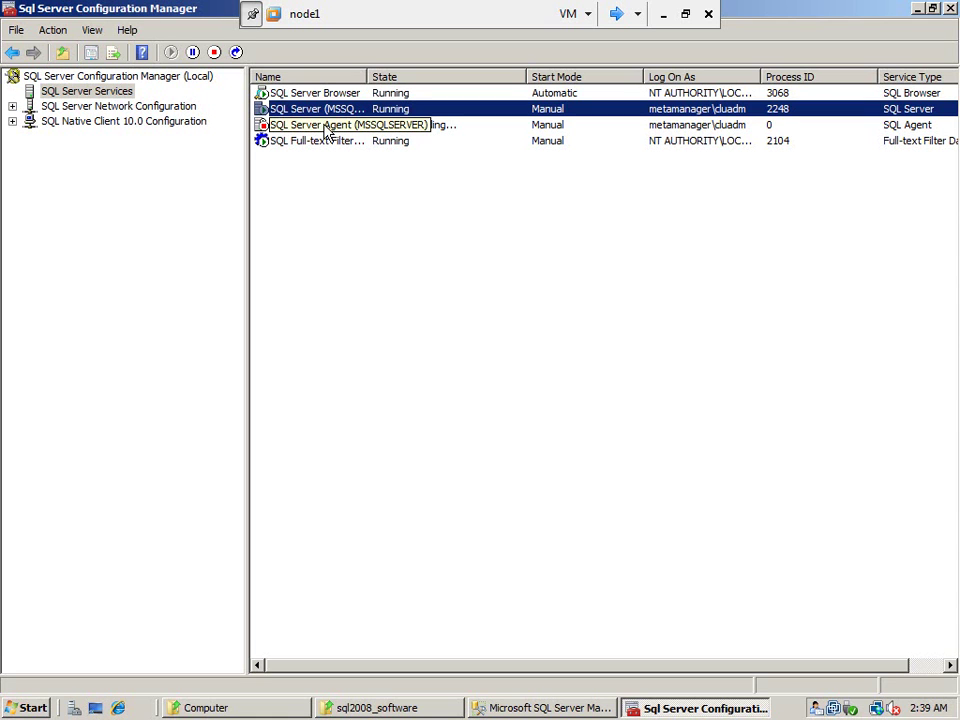
pyautogui.rightClick(371, 189)
pyautogui.click(398, 192)
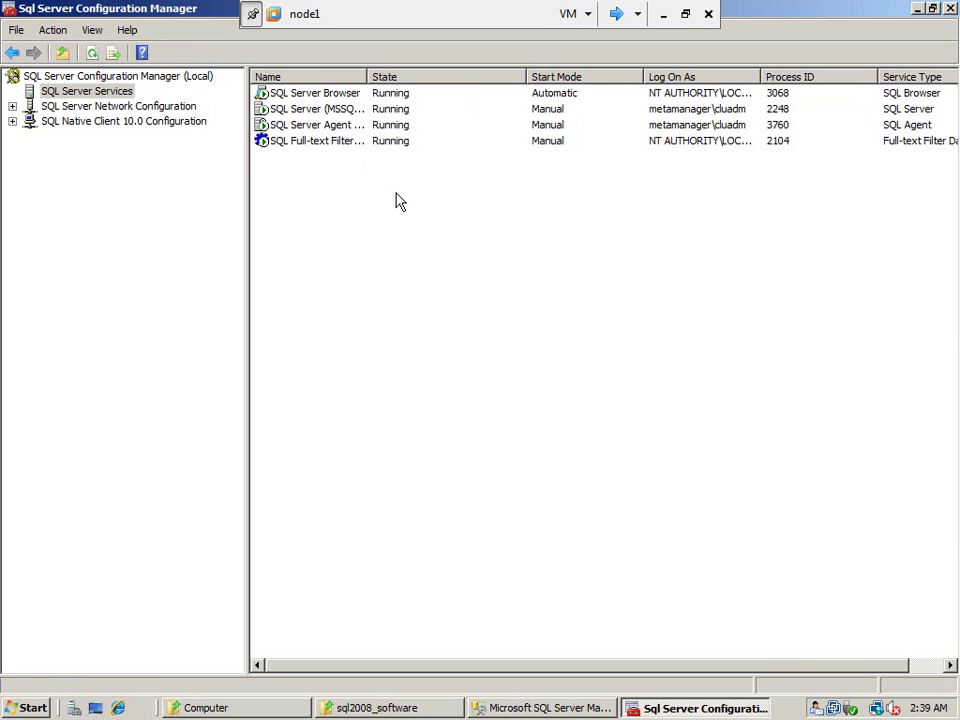
pyautogui.click(325, 95)
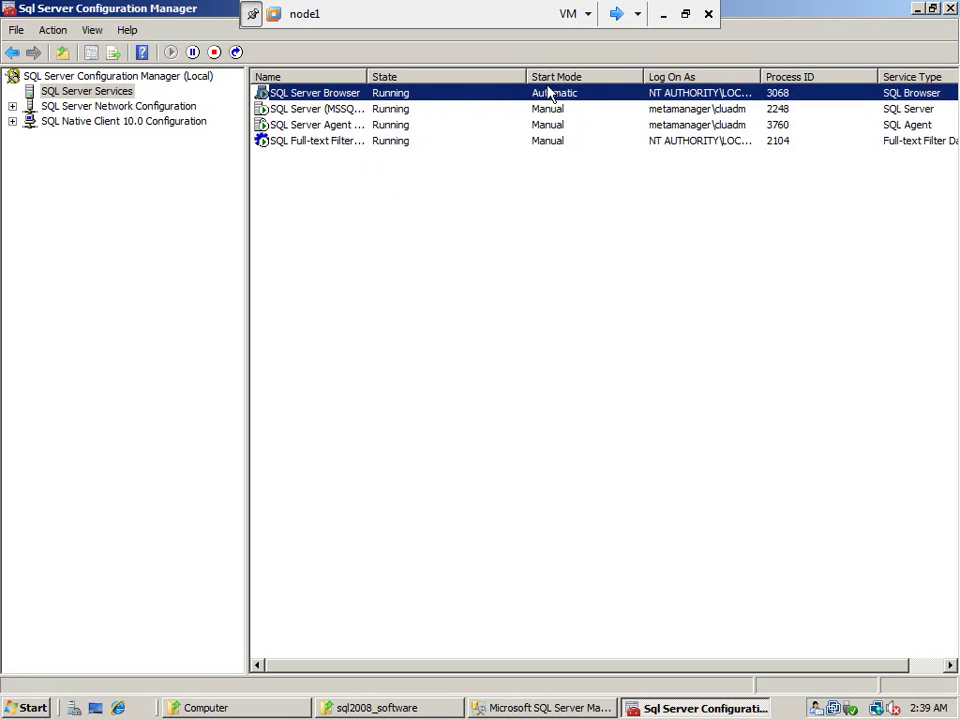
pyautogui.rightClick(375, 219)
pyautogui.click(404, 224)
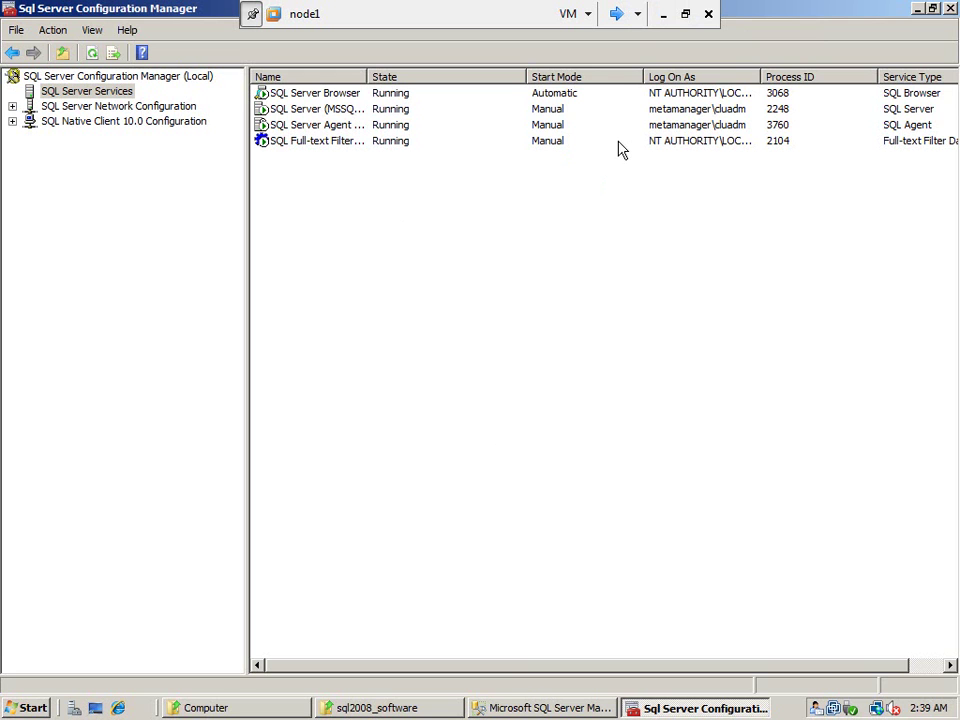
# - Switch to node2, check the current owner of SQL Server (MSSQLSERVER) and examine its preferred owners and failover settings in its properties
pyautogui.click(627, 14)
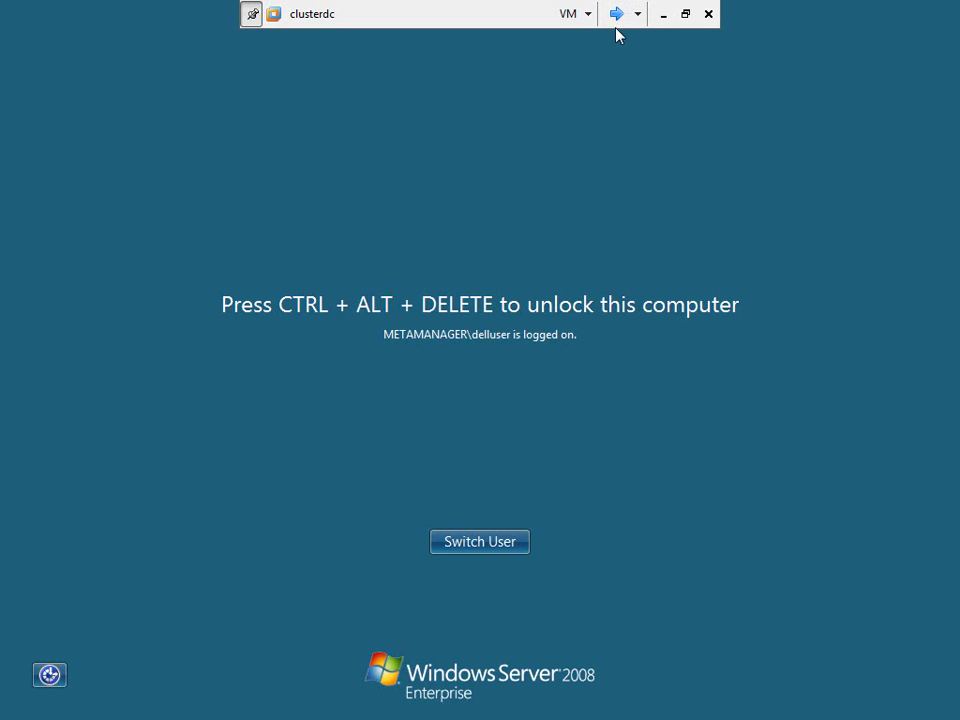
pyautogui.click(620, 14)
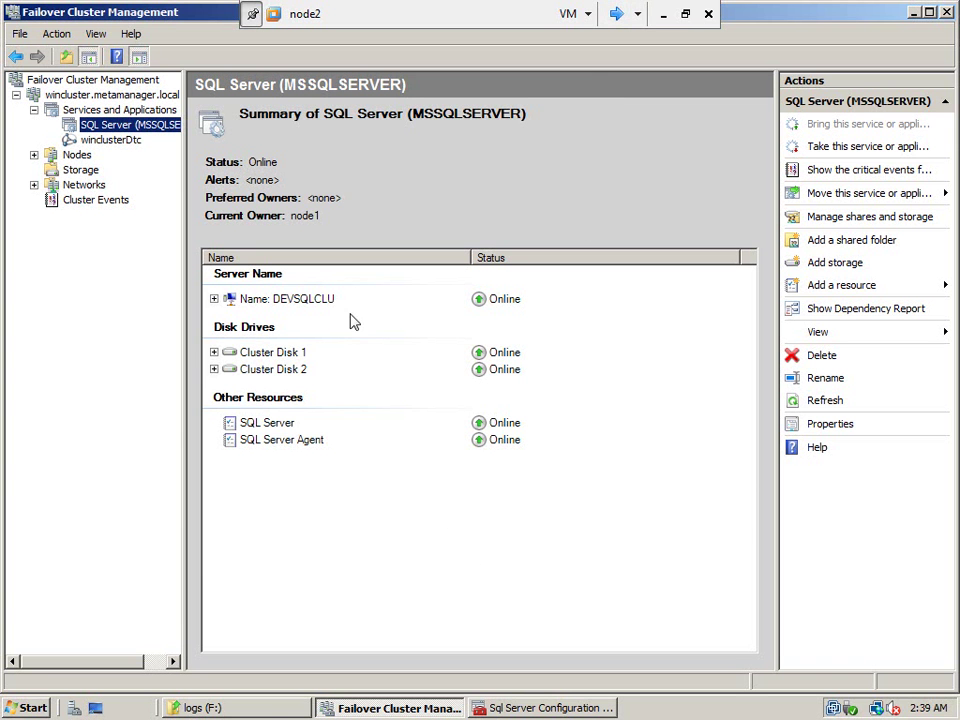
pyautogui.rightClick(127, 135)
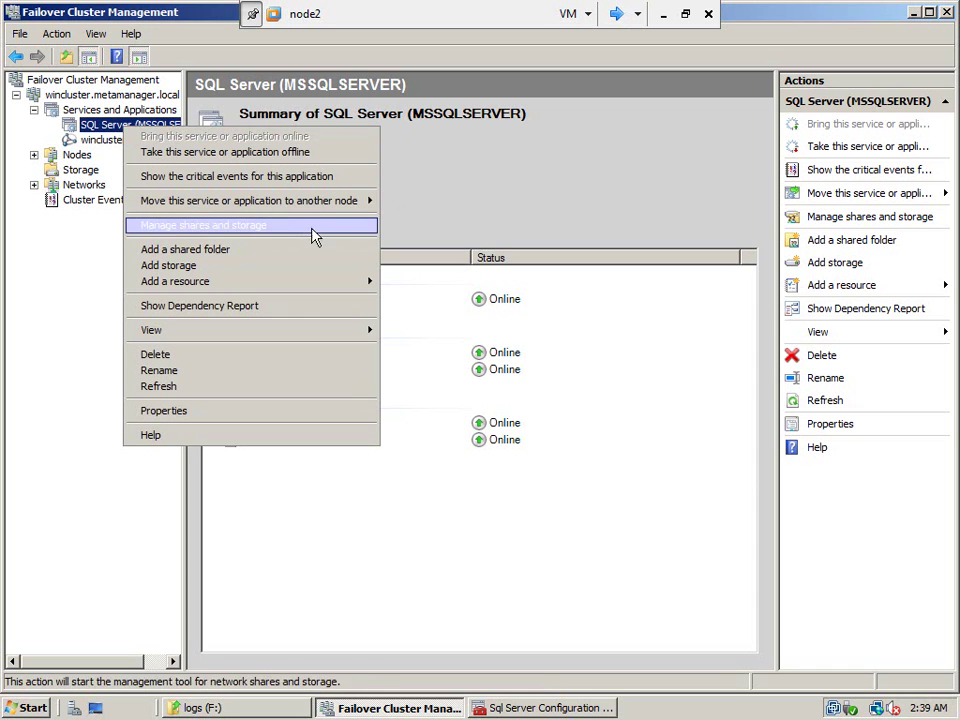
pyautogui.moveTo(340, 288)
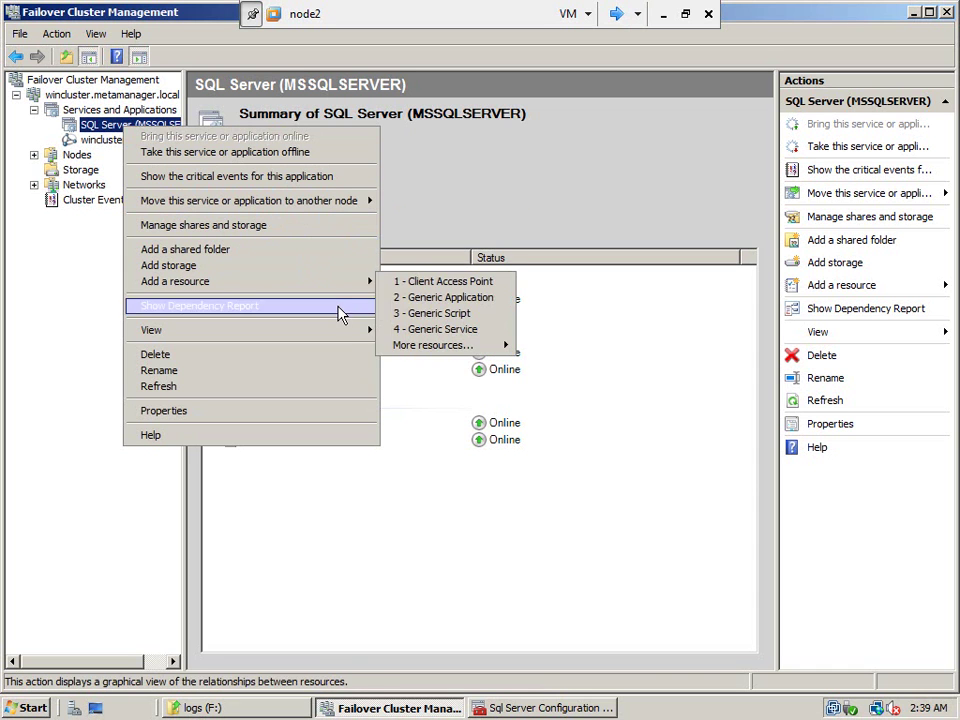
pyautogui.click(338, 420)
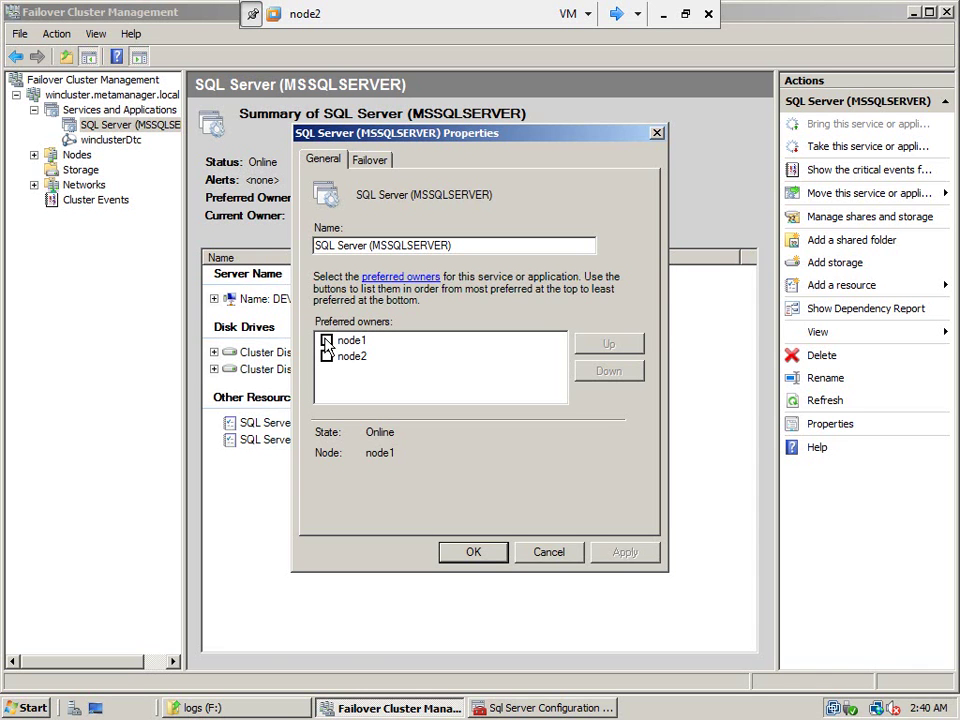
pyautogui.click(384, 160)
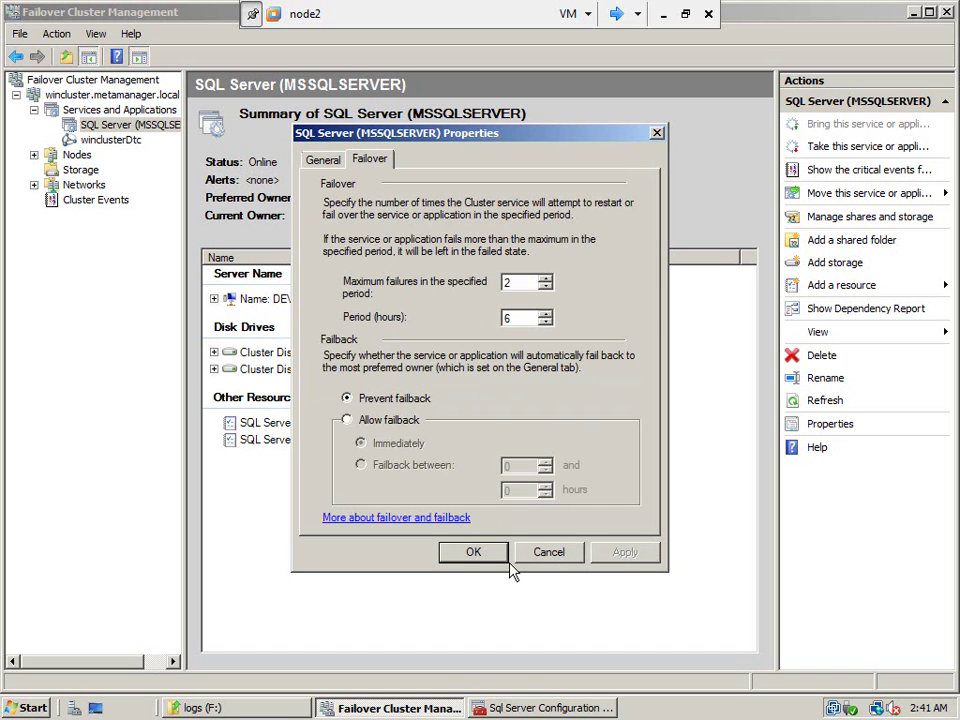
# - Close the SQL Server (MSSQLSERVER) properties and examine the DNS name and static IP address settings of the DEVSQLCLU server name resource
pyautogui.click(549, 553)
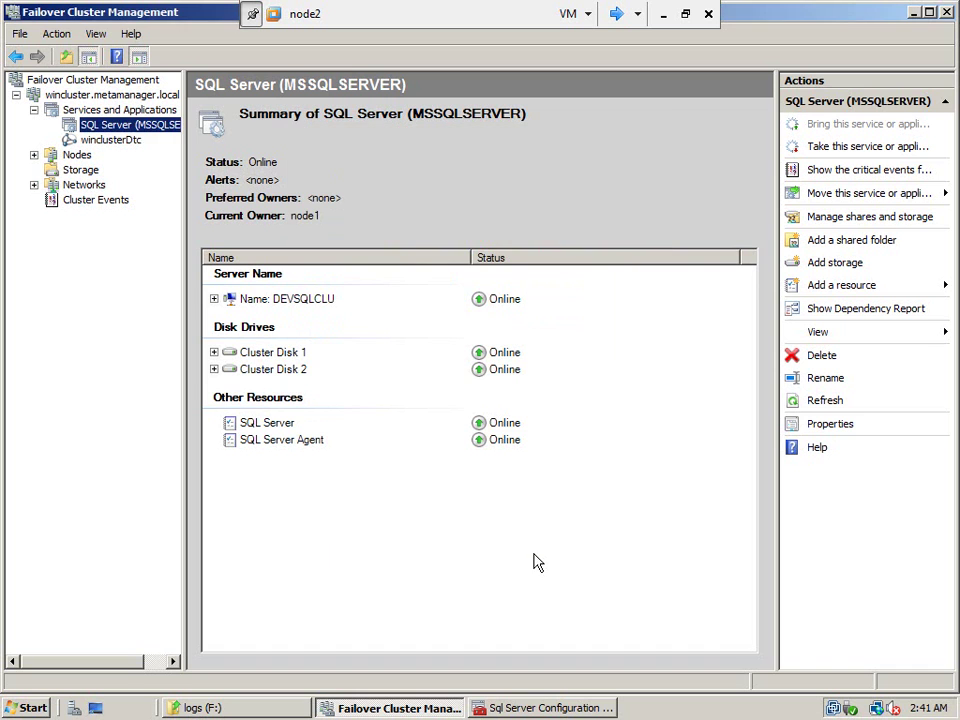
pyautogui.rightClick(281, 306)
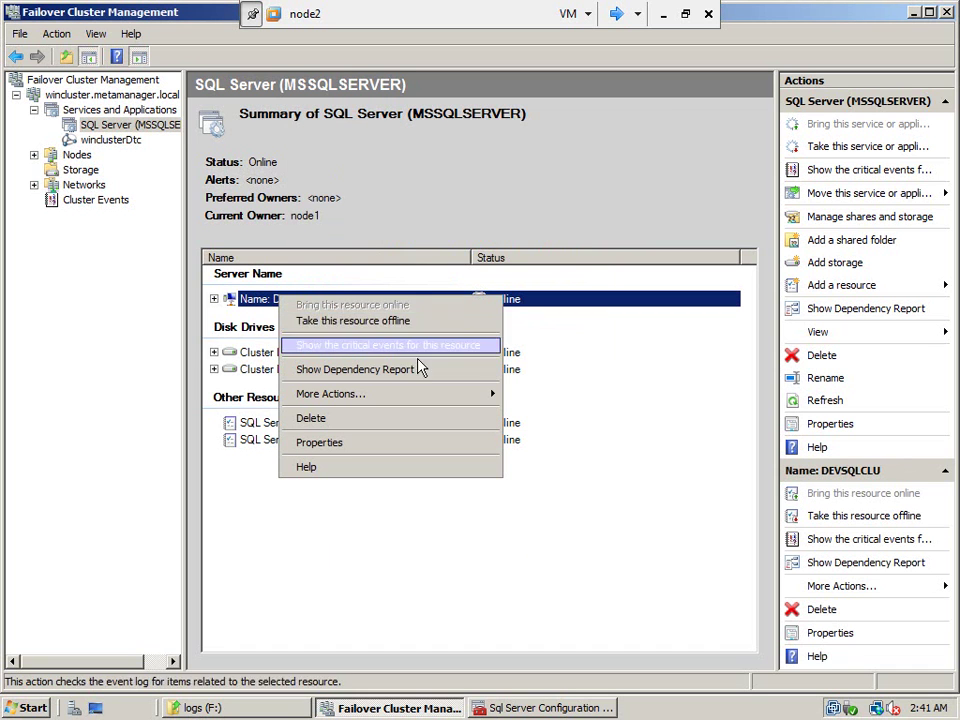
pyautogui.moveTo(450, 398)
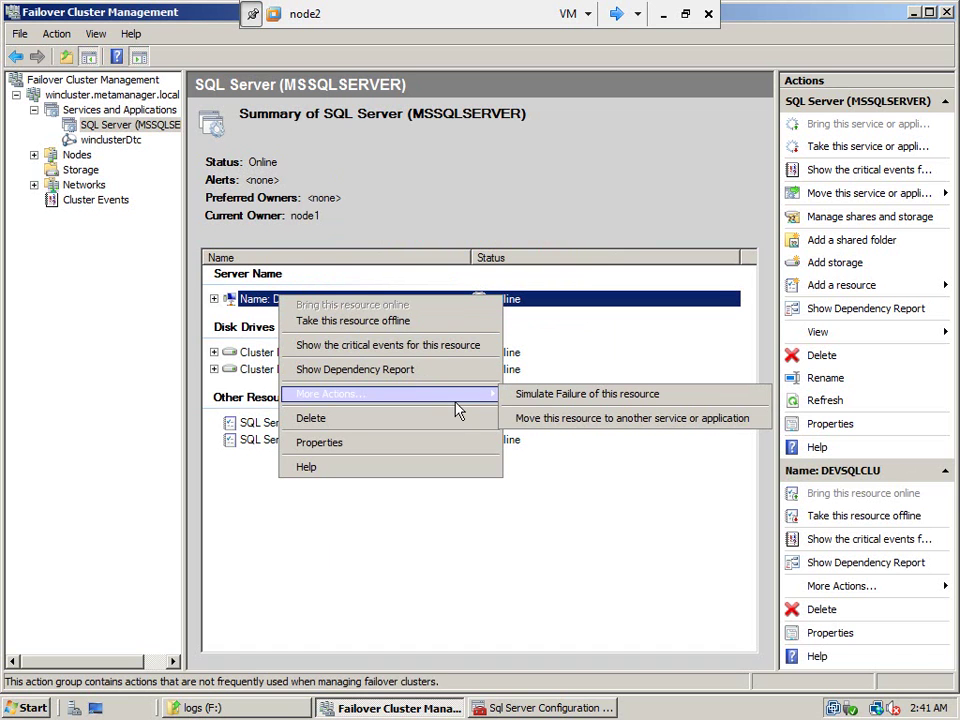
pyautogui.click(412, 444)
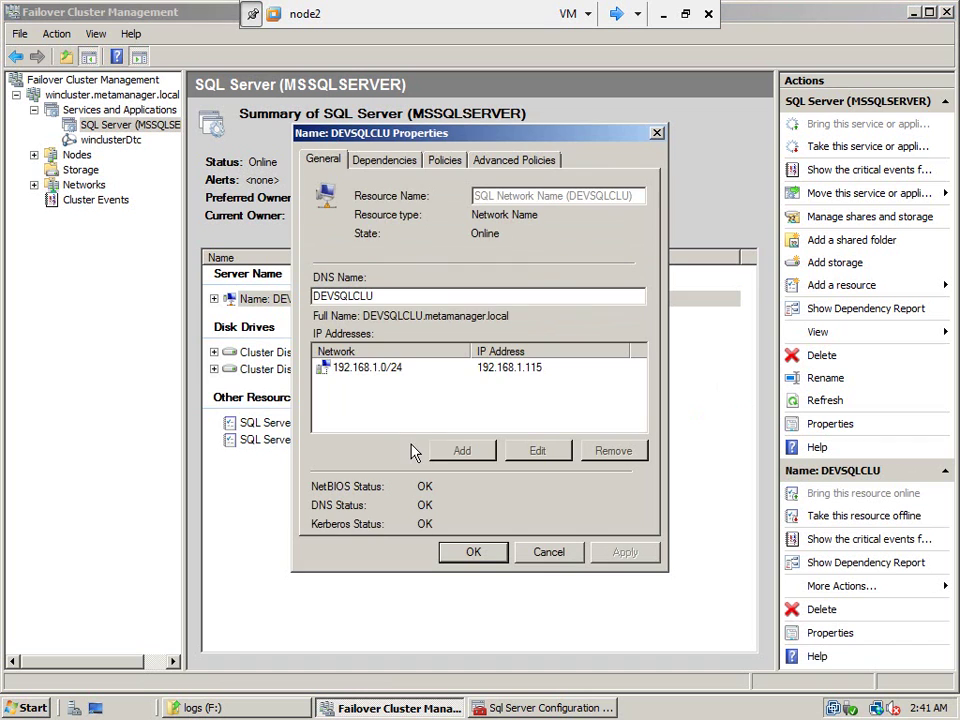
pyautogui.click(396, 296)
pyautogui.click(397, 371)
pyautogui.click(558, 456)
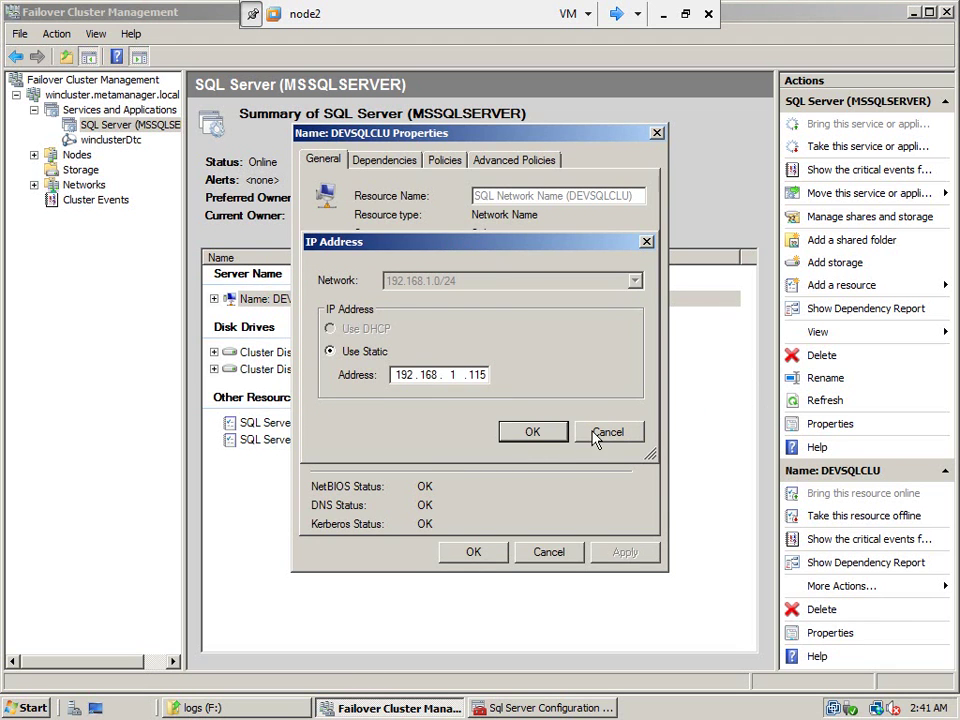
pyautogui.click(598, 437)
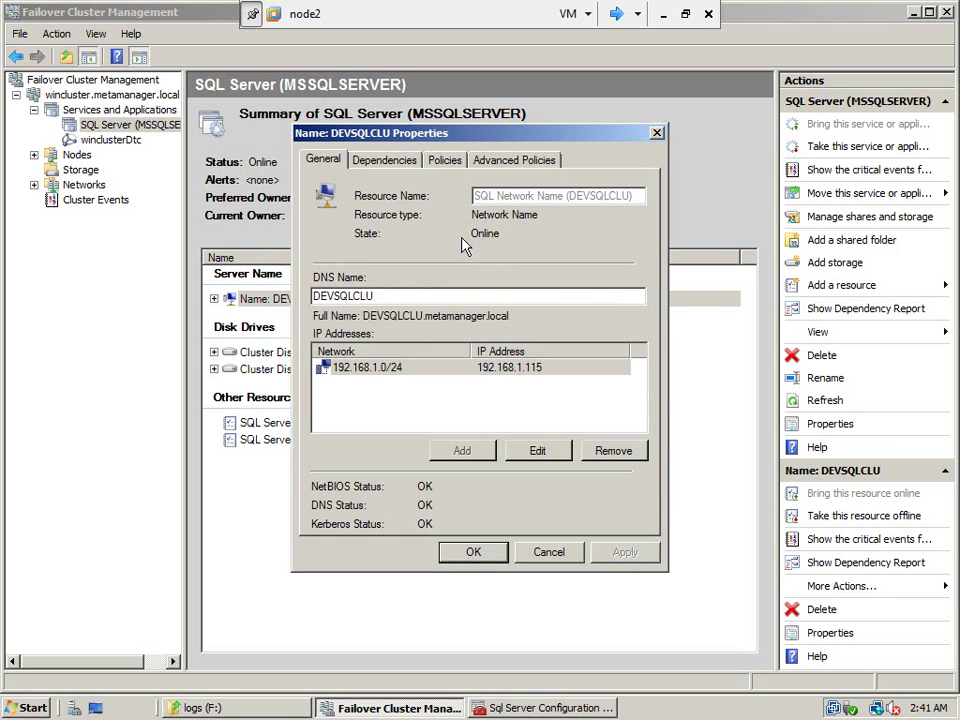
# - Review the dependencies, failure response policies and possible owners of the DEVSQLCLU resource, and close its properties
pyautogui.click(398, 162)
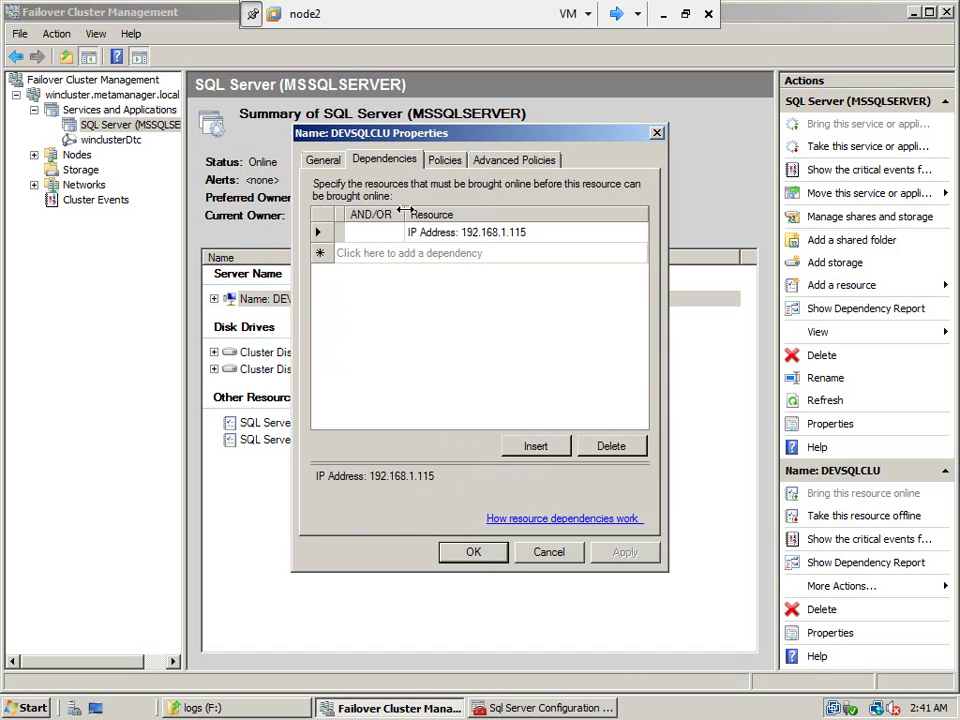
pyautogui.click(446, 166)
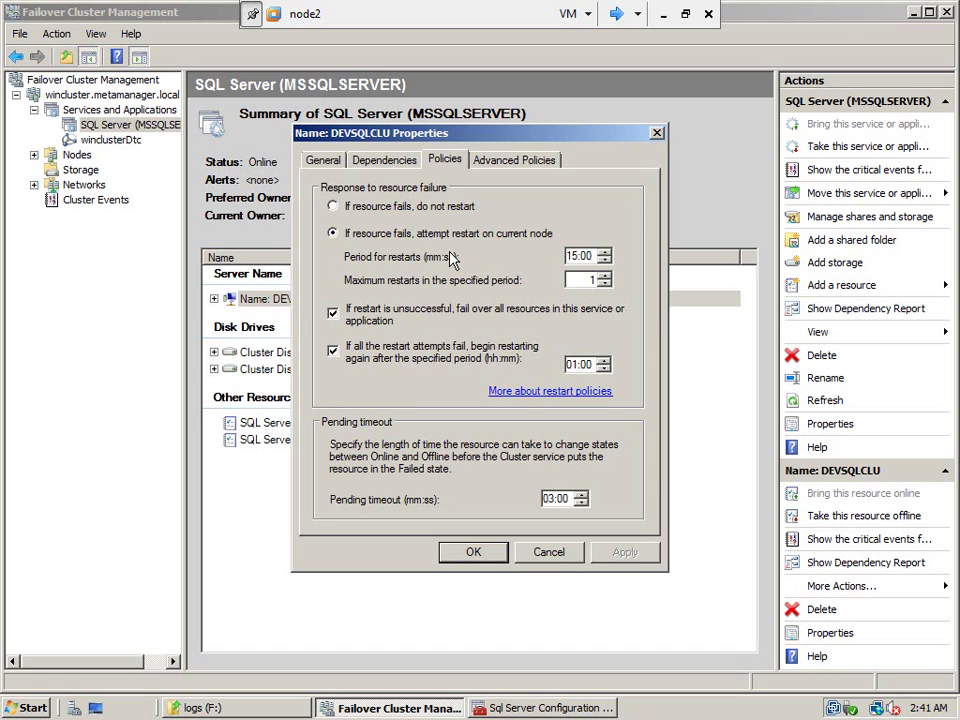
pyautogui.click(508, 160)
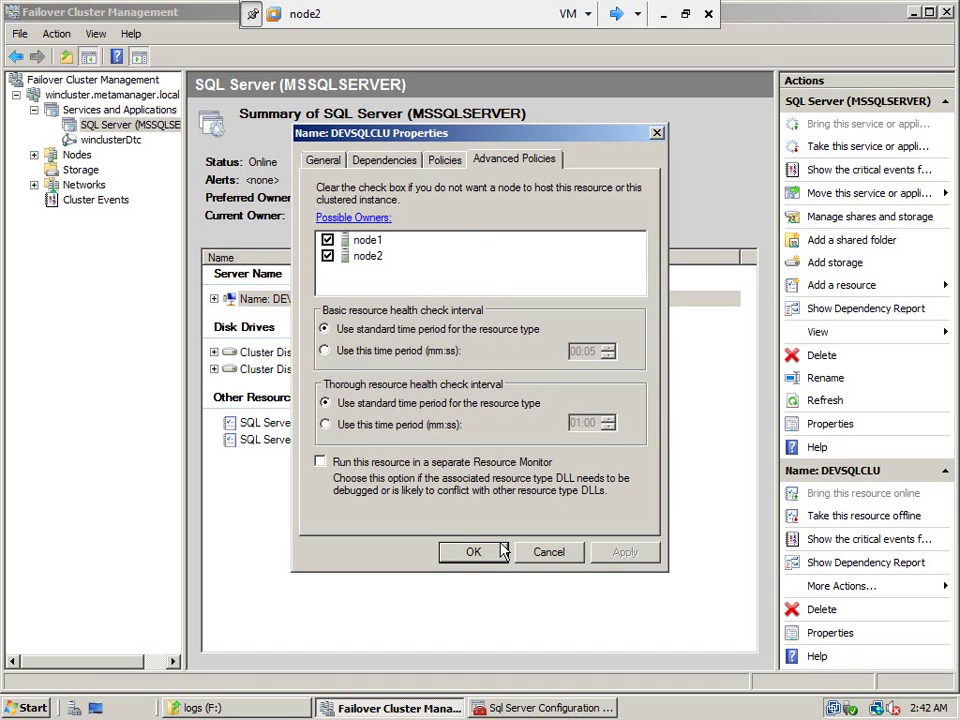
pyautogui.click(446, 160)
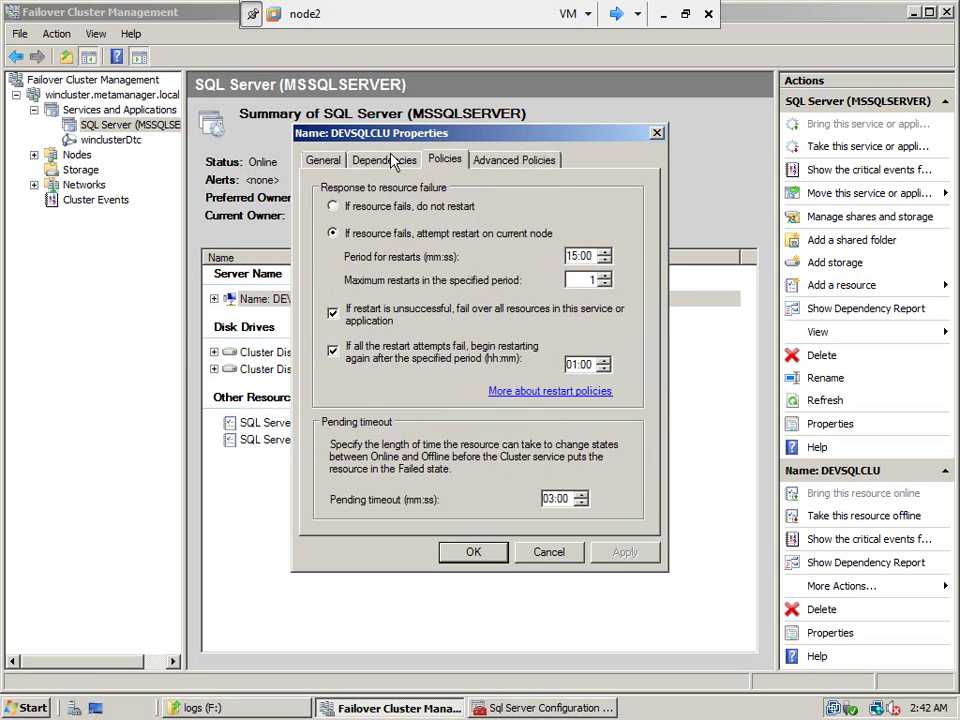
pyautogui.click(392, 159)
pyautogui.click(328, 161)
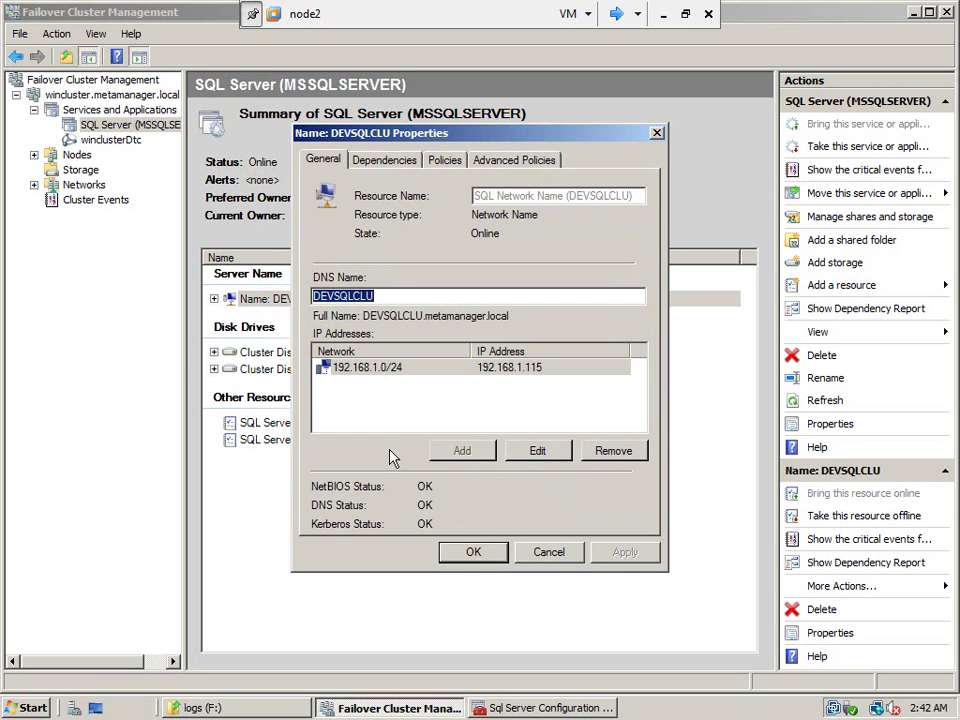
pyautogui.click(452, 555)
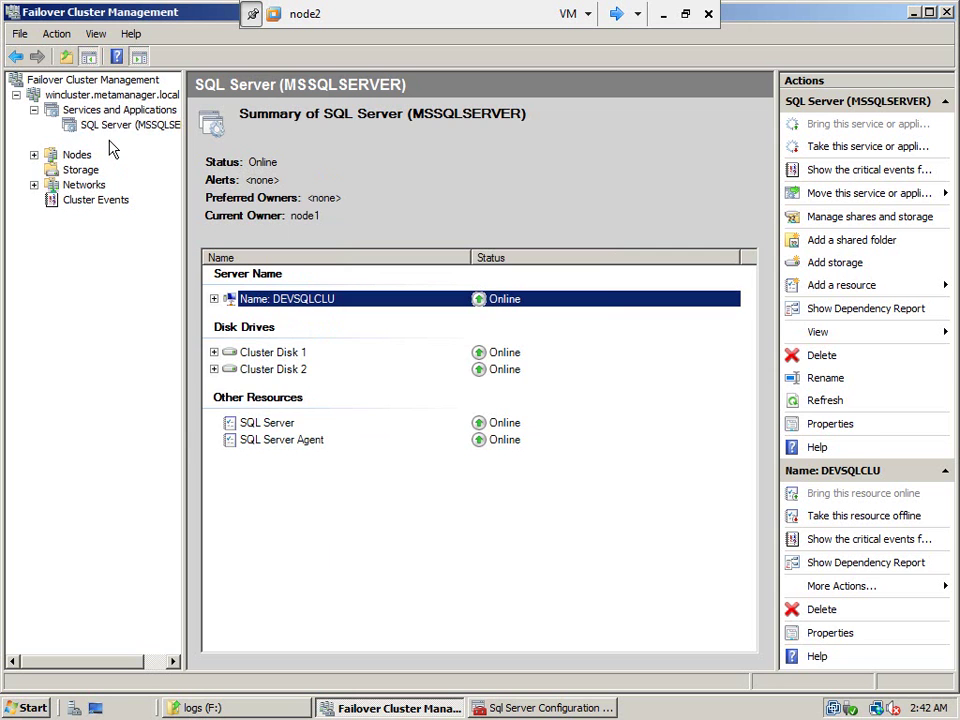
# - Check the summary of the winclusterDtc service, and switch from the full-screen node2 machine to notes_for_cluster.txt in Notepad on the host
pyautogui.click(107, 141)
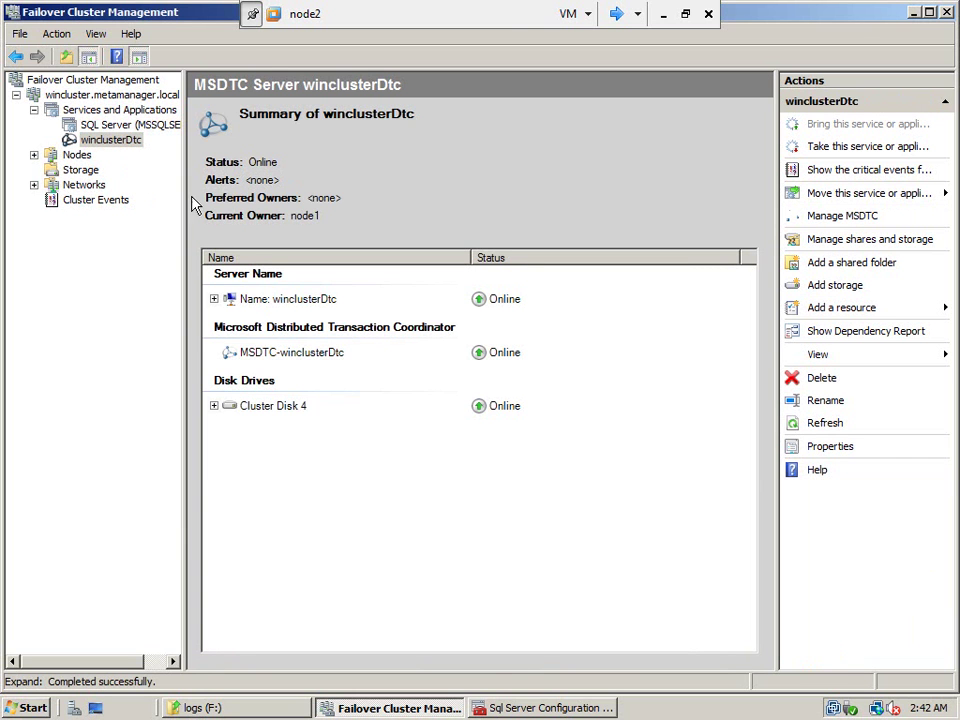
pyautogui.click(685, 15)
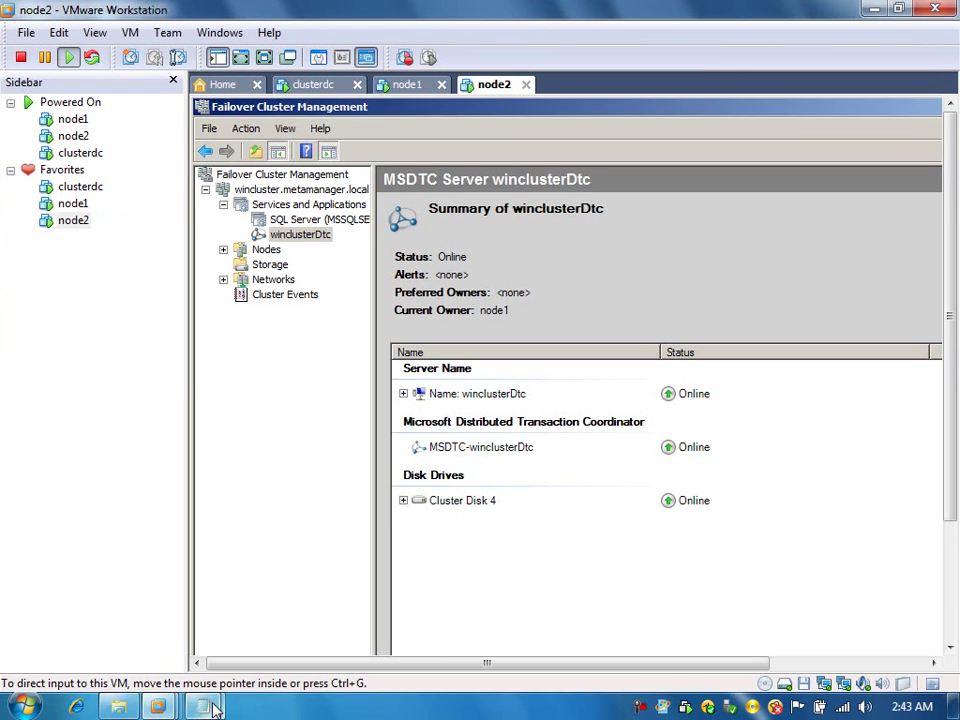
pyautogui.moveTo(212, 708)
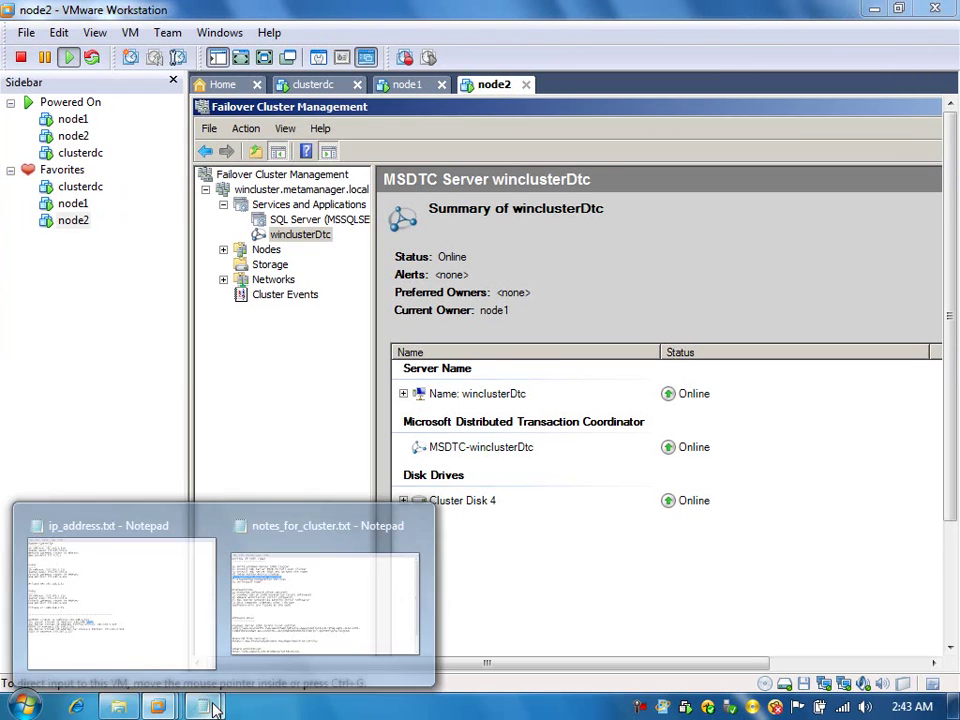
pyautogui.moveTo(133, 596)
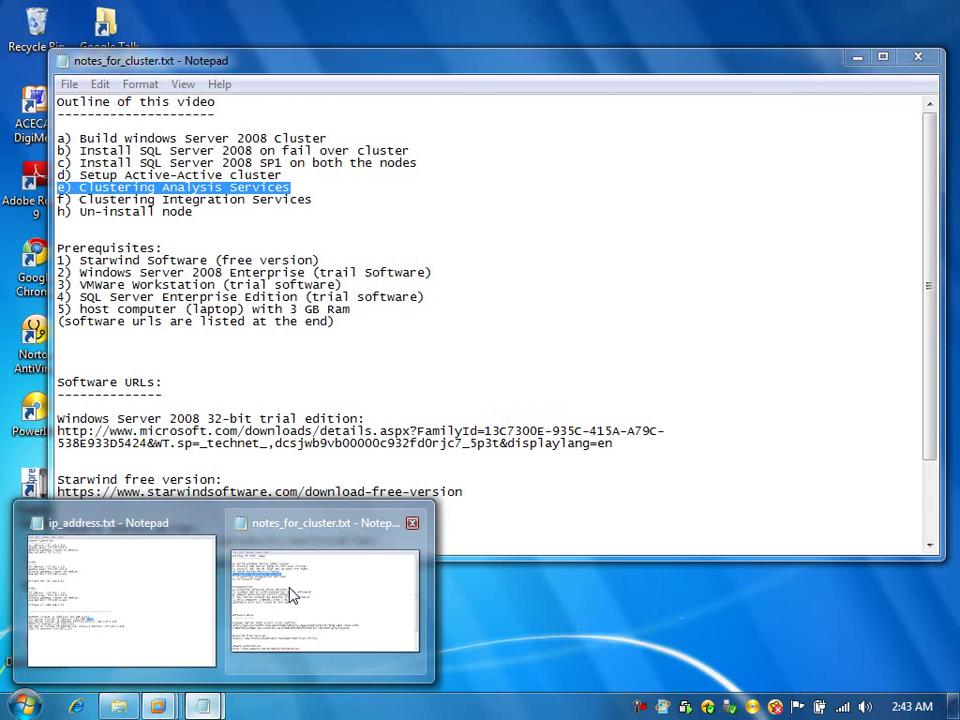
pyautogui.click(291, 594)
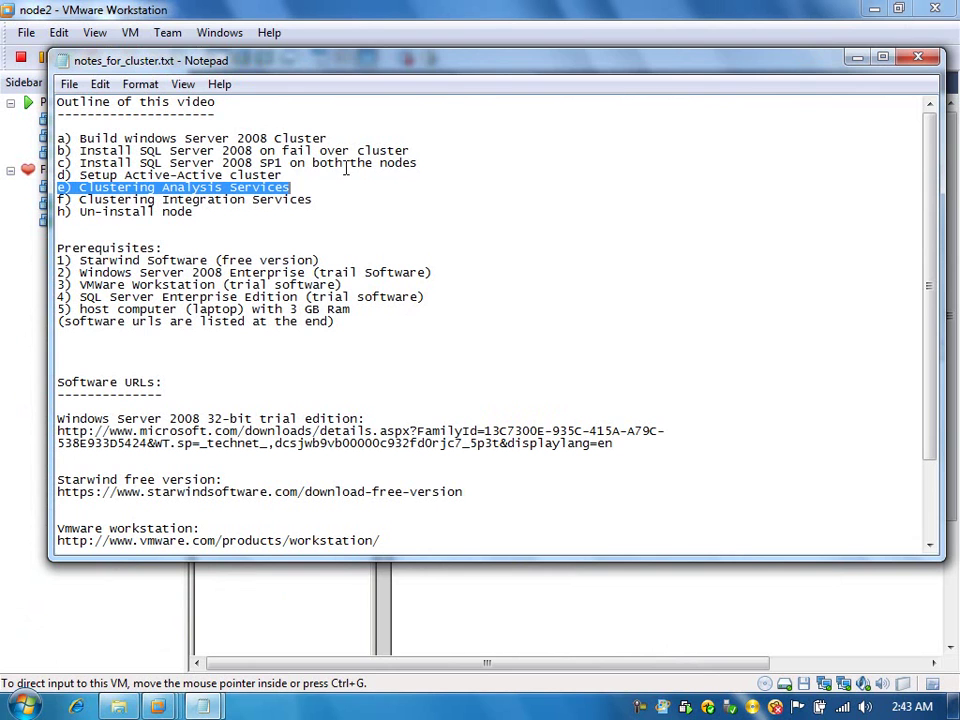
# - Highlight outline items a, b and c one by one, from building the Windows cluster to installing SQL Server 2008 SP1
pyautogui.moveTo(57, 150); pyautogui.dragTo(207, 152)
pyautogui.moveTo(327, 138); pyautogui.dragTo(55, 140)
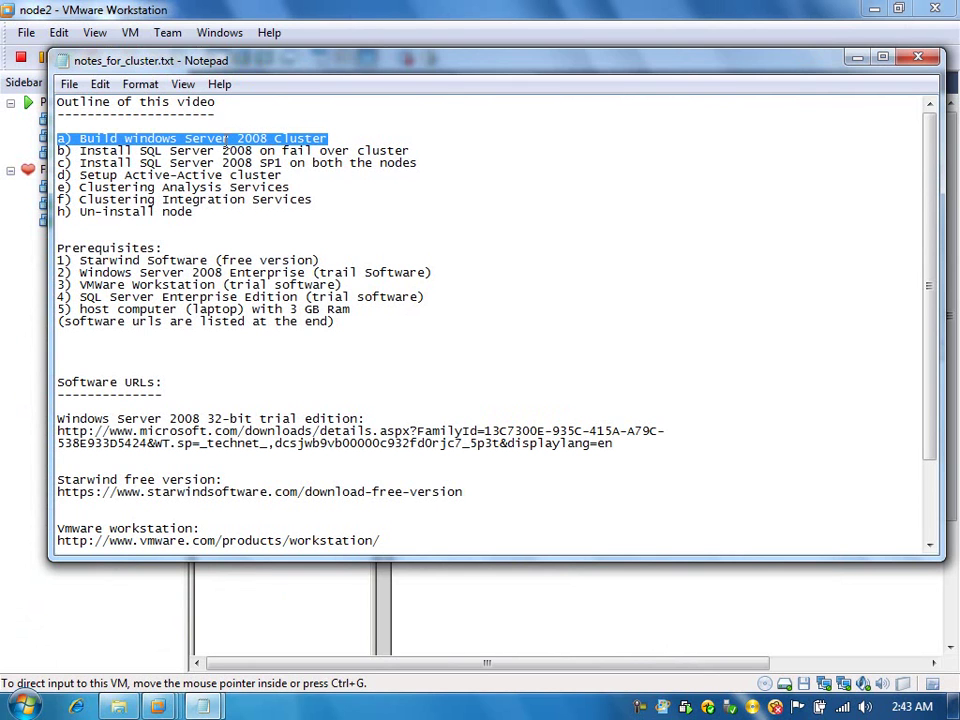
pyautogui.moveTo(414, 148); pyautogui.dragTo(47, 150)
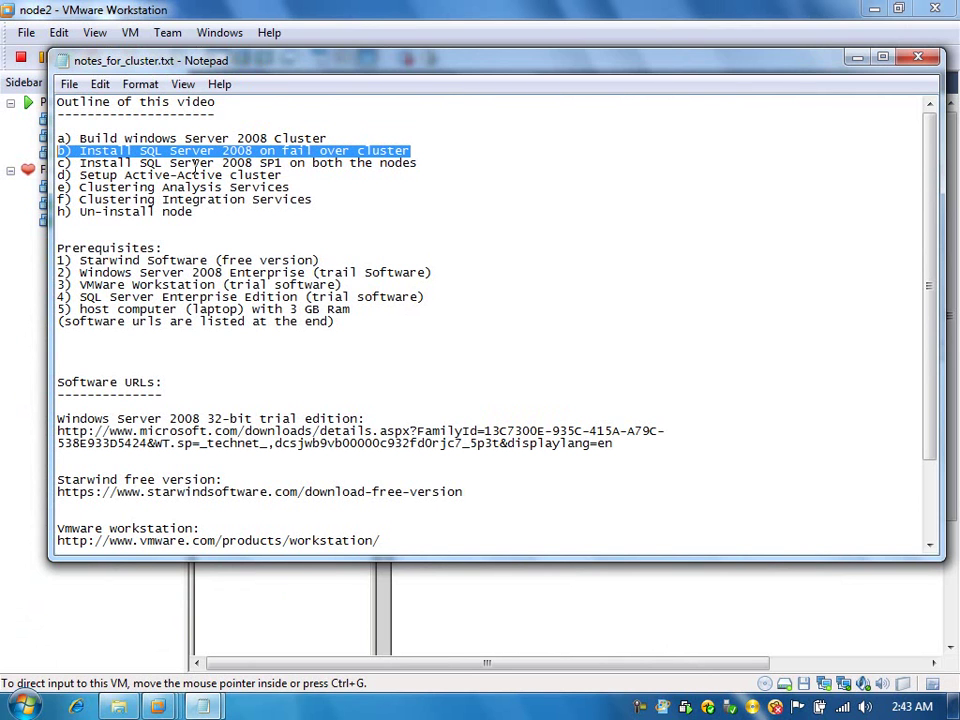
pyautogui.moveTo(435, 160); pyautogui.dragTo(50, 166)
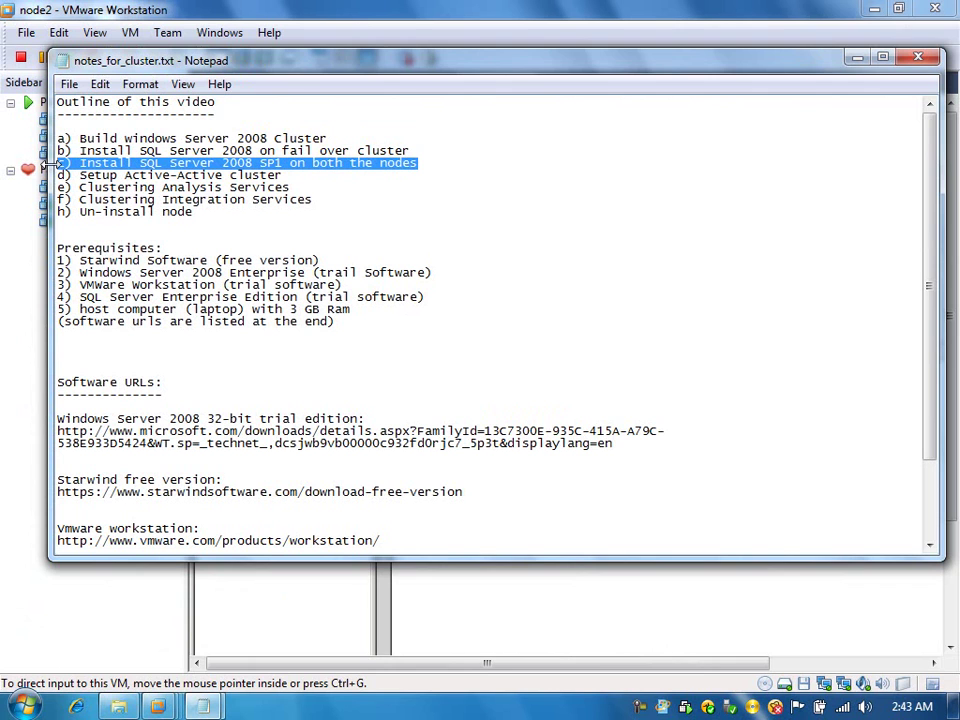